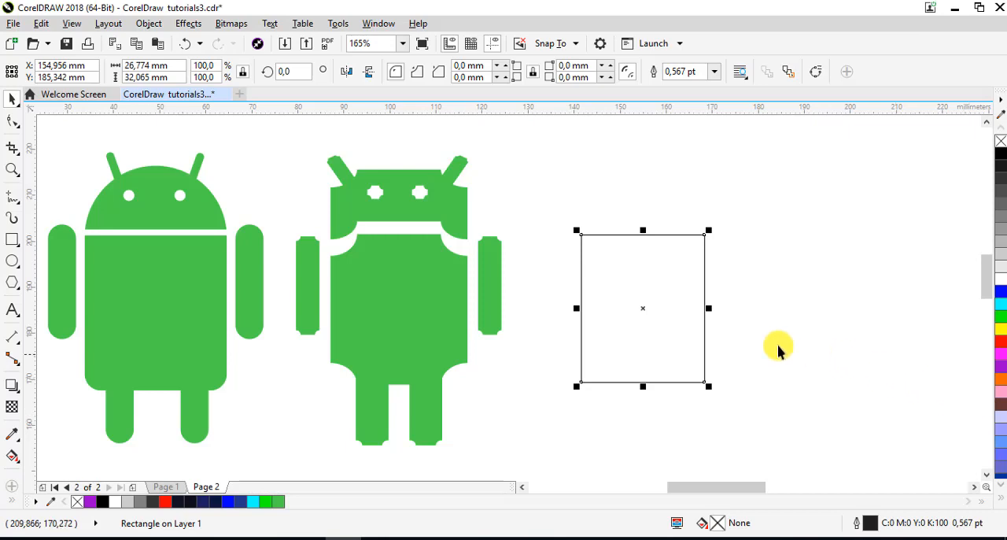
# Fill the rectangle with green and refine the fill colour to #43D143
pyautogui.click(1001, 318)
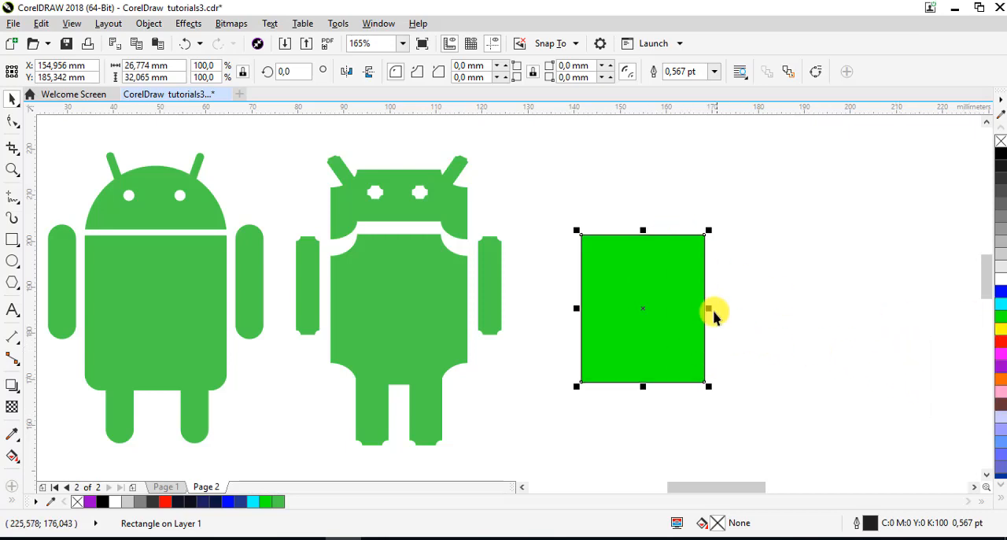
pyautogui.doubleClick(718, 524)
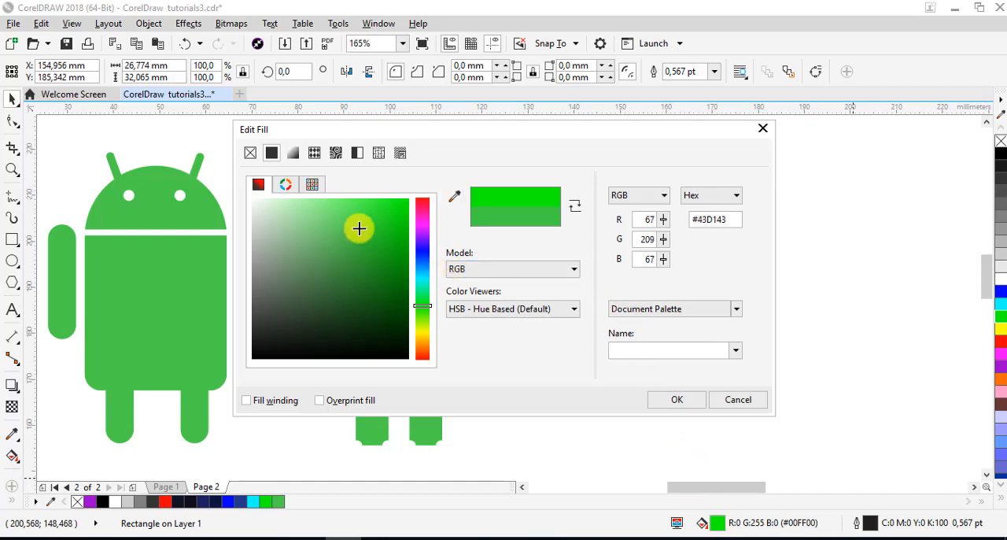
pyautogui.click(679, 400)
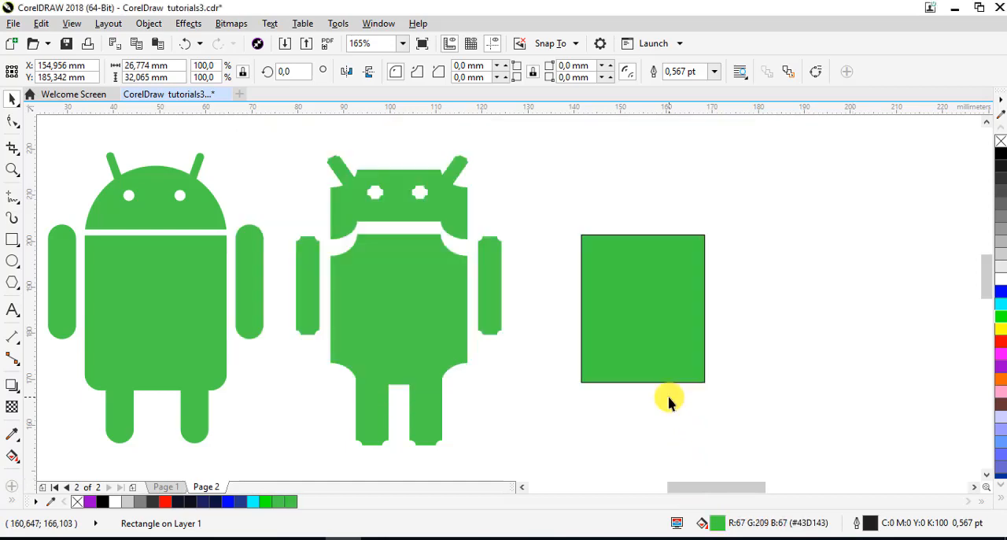
# Shift the rectangle slightly, unlink its corners and set only the lower-left corner radius to 3.0 mm
pyautogui.moveTo(657, 275); pyautogui.dragTo(645, 270)
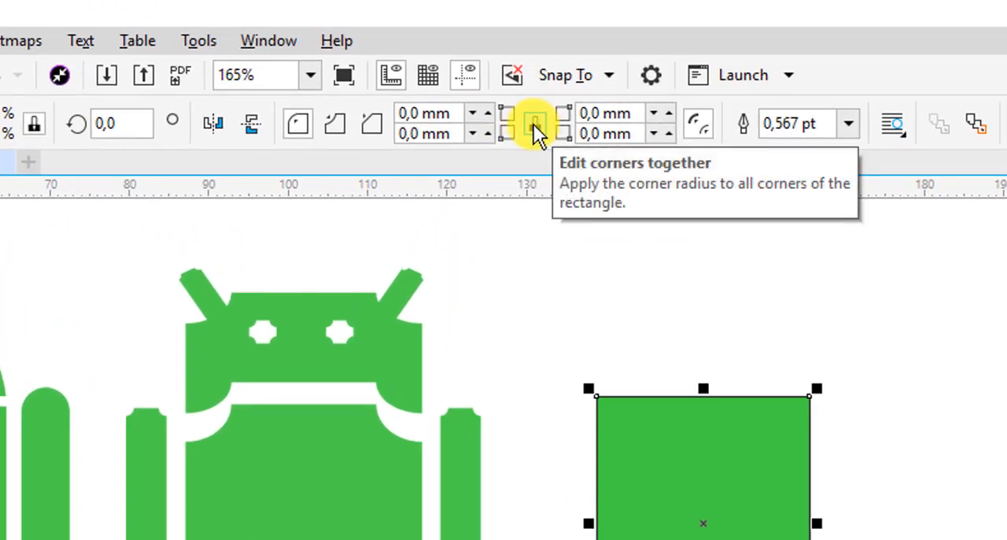
pyautogui.click(534, 124)
pyautogui.click(488, 132)
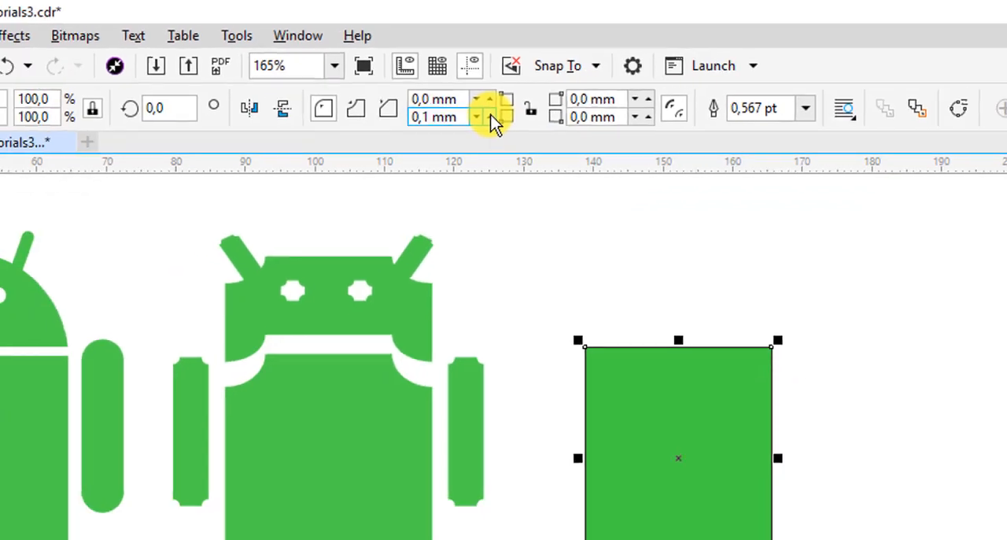
pyautogui.click(488, 132)
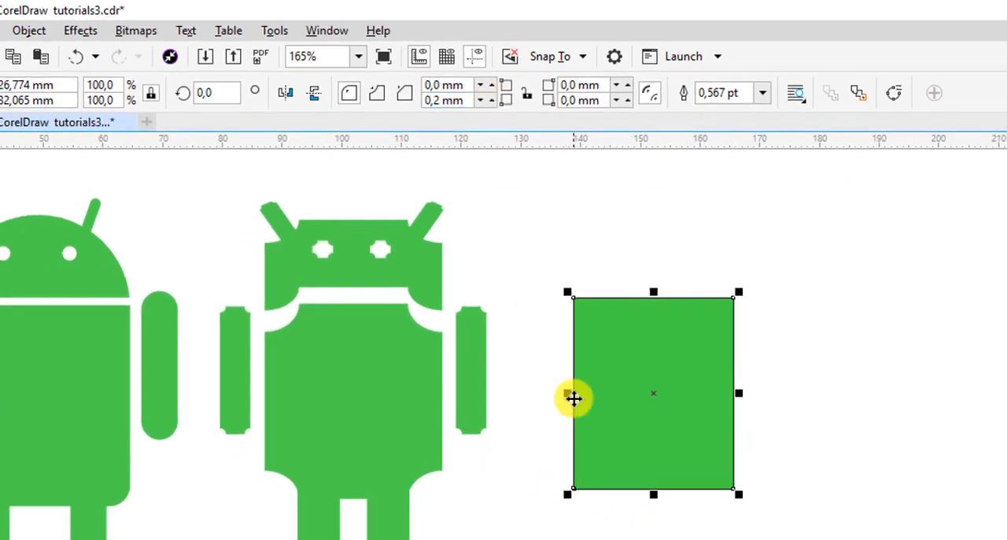
pyautogui.click(494, 103)
pyautogui.click(494, 103)
pyautogui.click(493, 104)
pyautogui.click(493, 103)
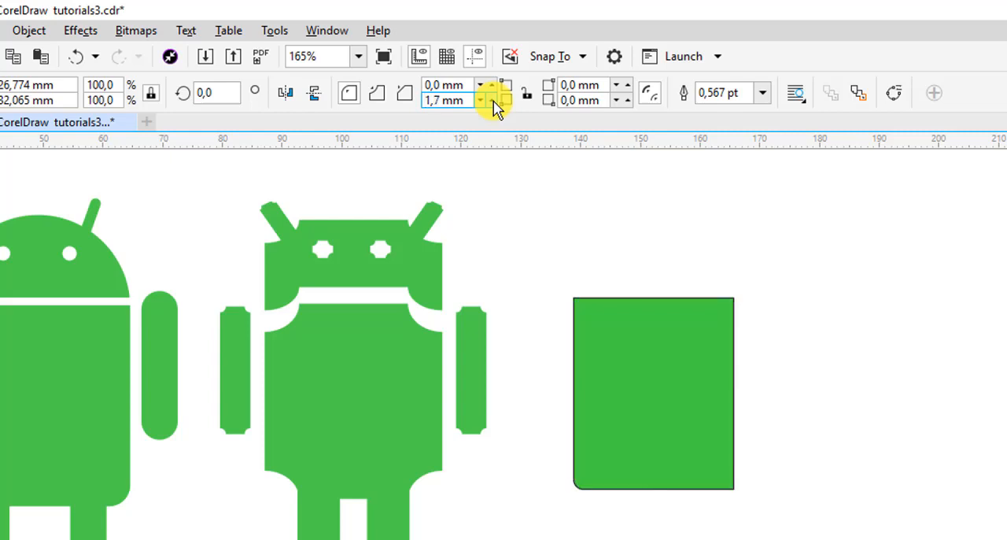
pyautogui.click(493, 103)
pyautogui.click(494, 103)
pyautogui.click(493, 103)
pyautogui.click(494, 103)
pyautogui.click(493, 103)
pyautogui.click(493, 103)
pyautogui.click(494, 103)
pyautogui.click(493, 103)
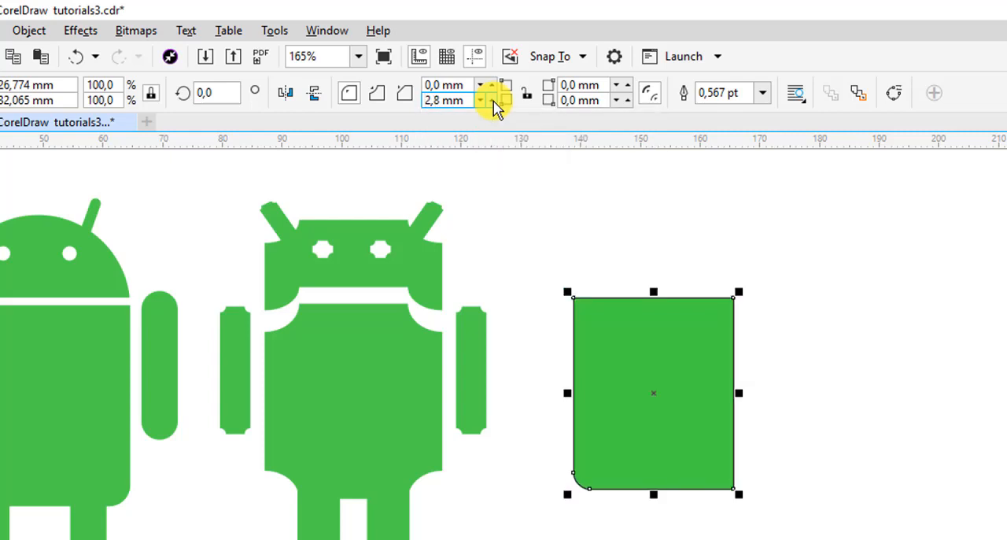
pyautogui.click(533, 481)
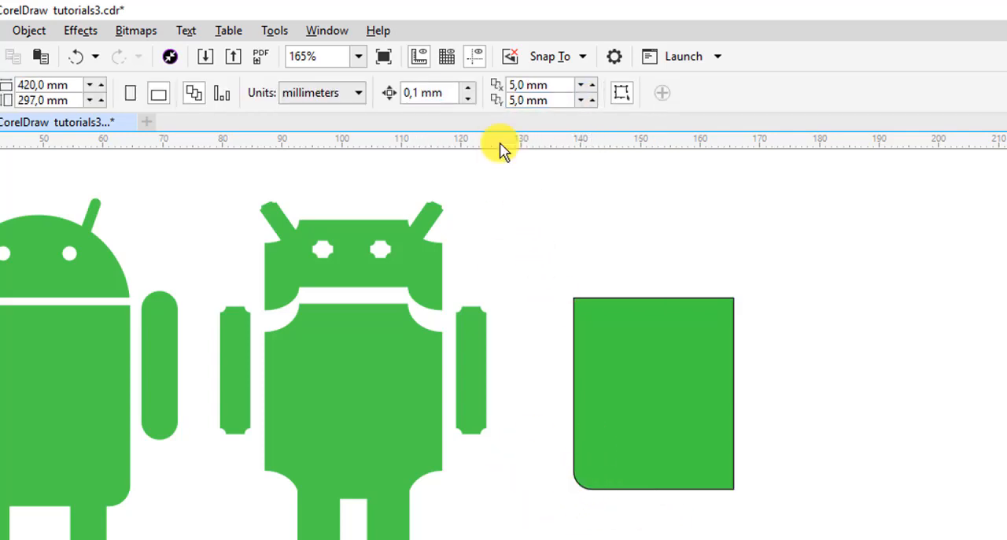
# Set the rectangle's lower-right corner radius to 3.0 mm
pyautogui.click(679, 404)
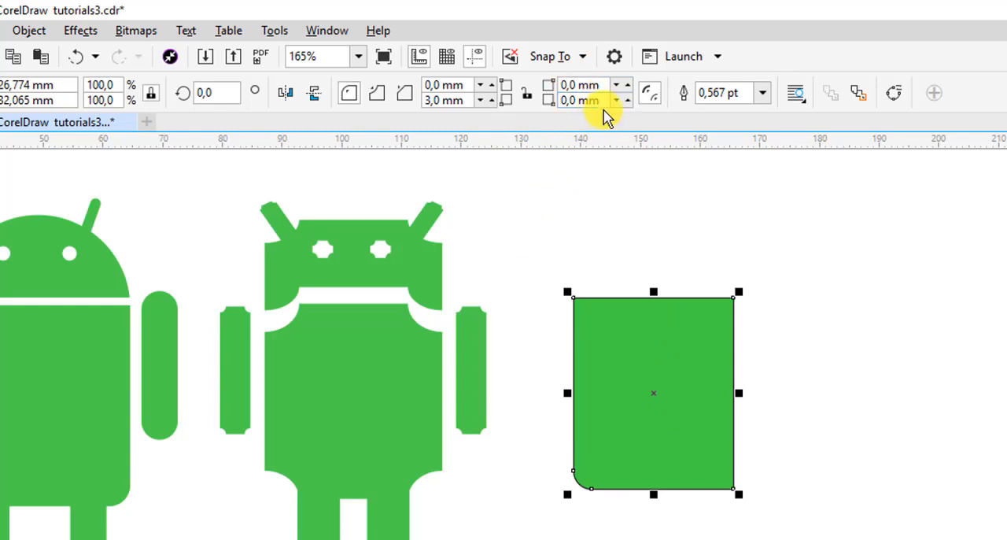
pyautogui.moveTo(605, 100); pyautogui.dragTo(564, 96)
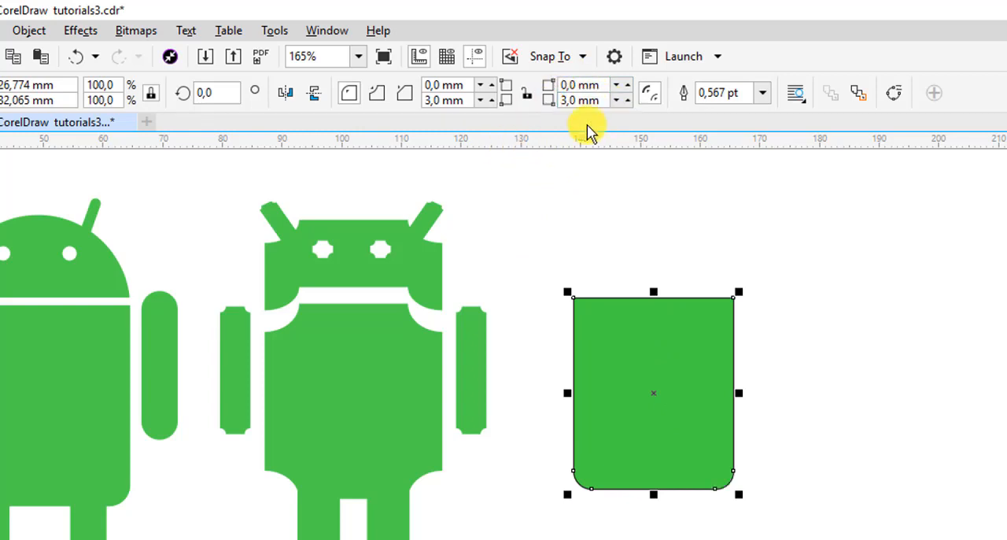
pyautogui.click(694, 400)
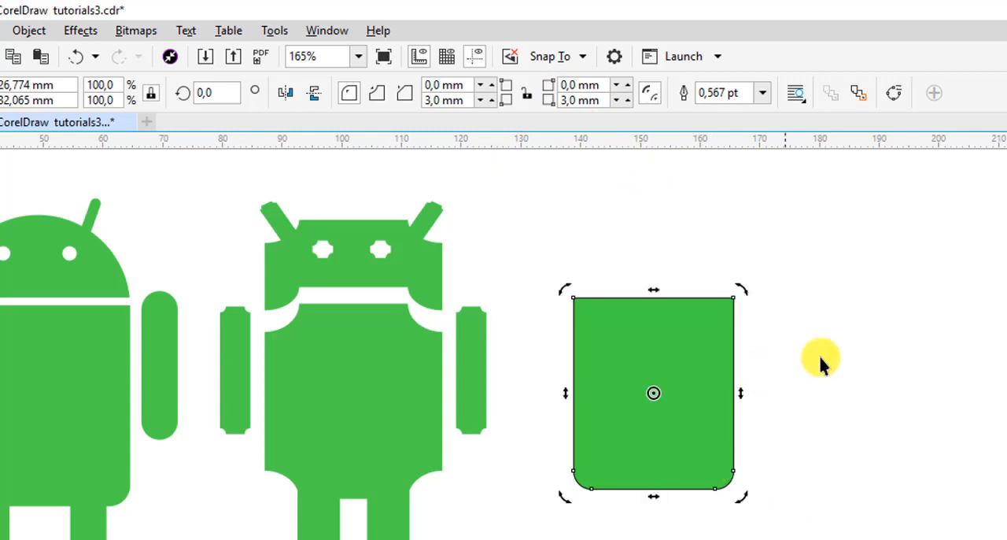
pyautogui.click(821, 360)
# Duplicate the rectangle about 20.5 mm straight above, overlapping the original's upper half
pyautogui.click(623, 468)
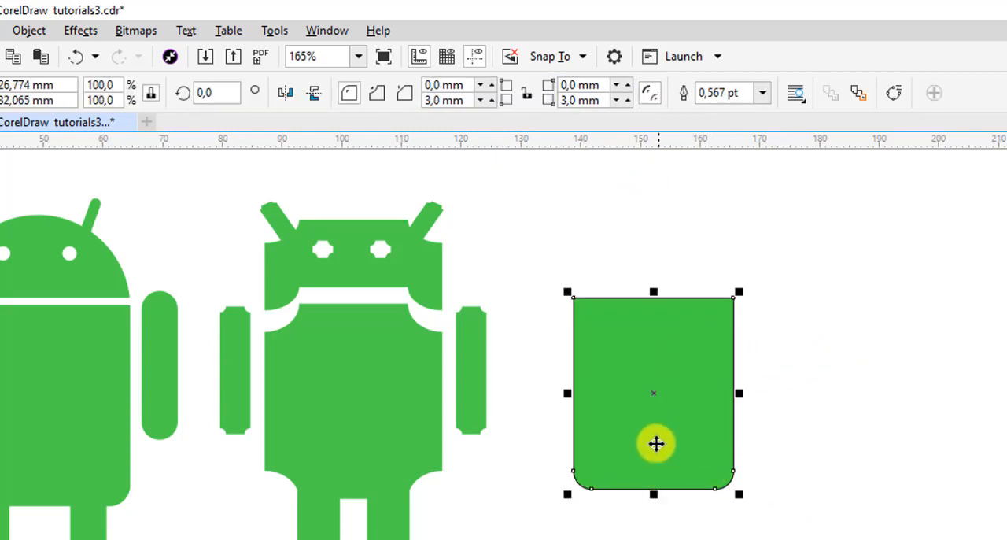
pyautogui.moveTo(653, 434); pyautogui.dragTo(644, 310)
pyautogui.rightClick(825, 451)
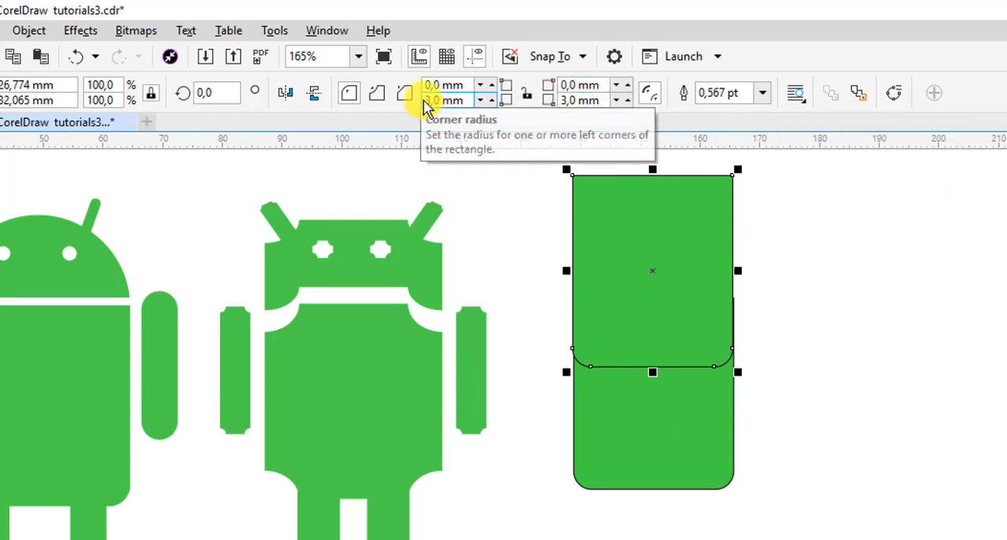
# Link the copy's corners for joint editing and set their radius to 0 mm
pyautogui.click(526, 94)
pyautogui.click(445, 100)
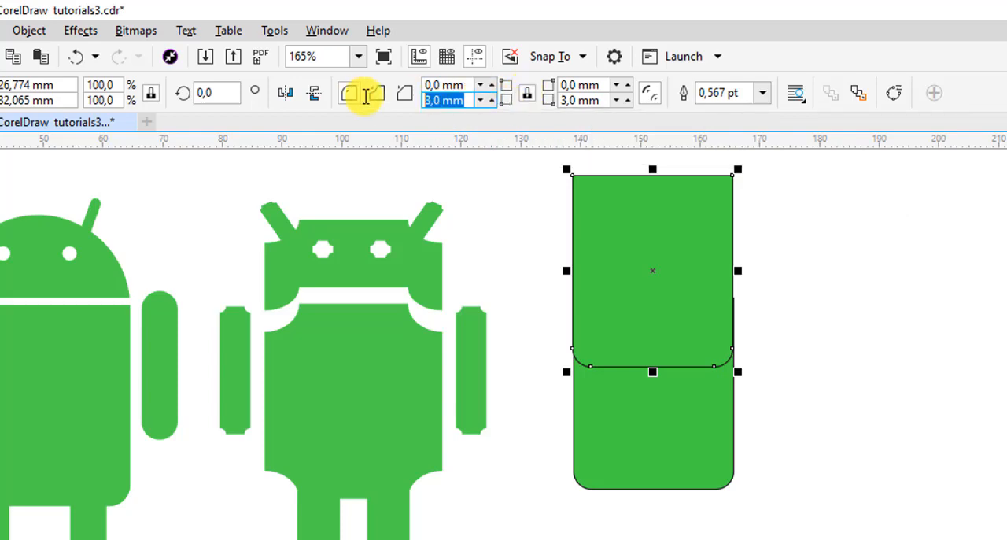
pyautogui.write('0')
pyautogui.press('Return')
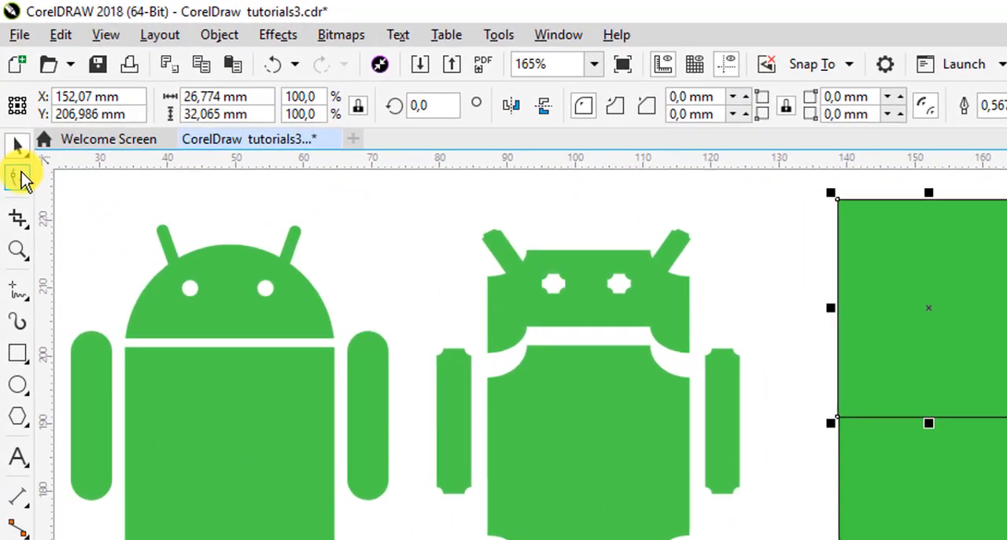
# Round all corners of the upper copy with the Shape tool to a 13.387 mm radius and fill it blue
pyautogui.click(16, 152)
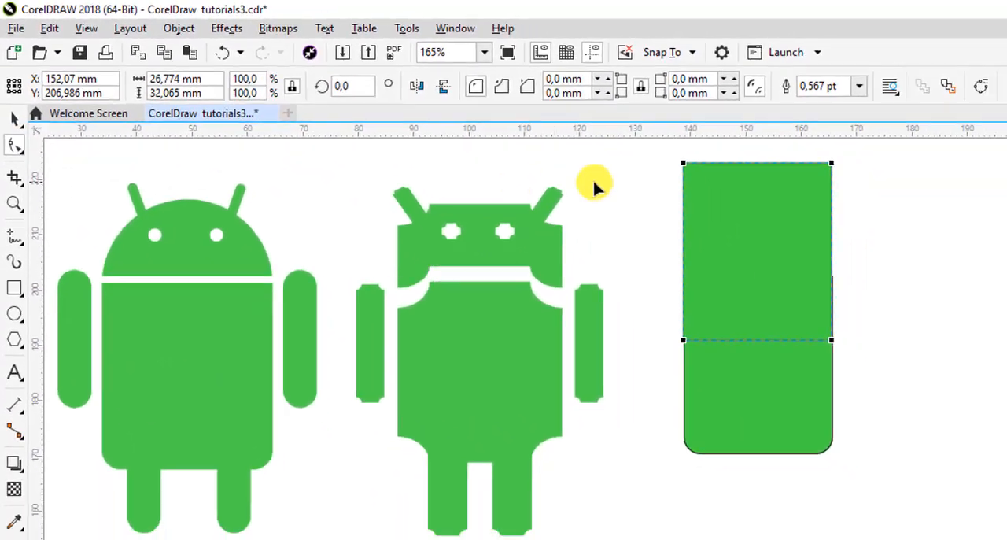
pyautogui.moveTo(663, 161); pyautogui.dragTo(742, 161)
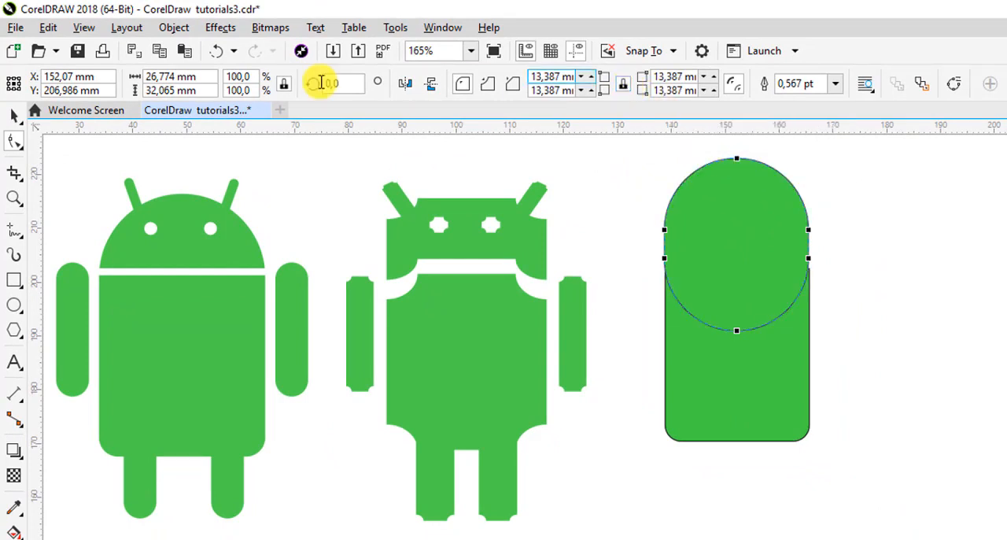
pyautogui.click(17, 118)
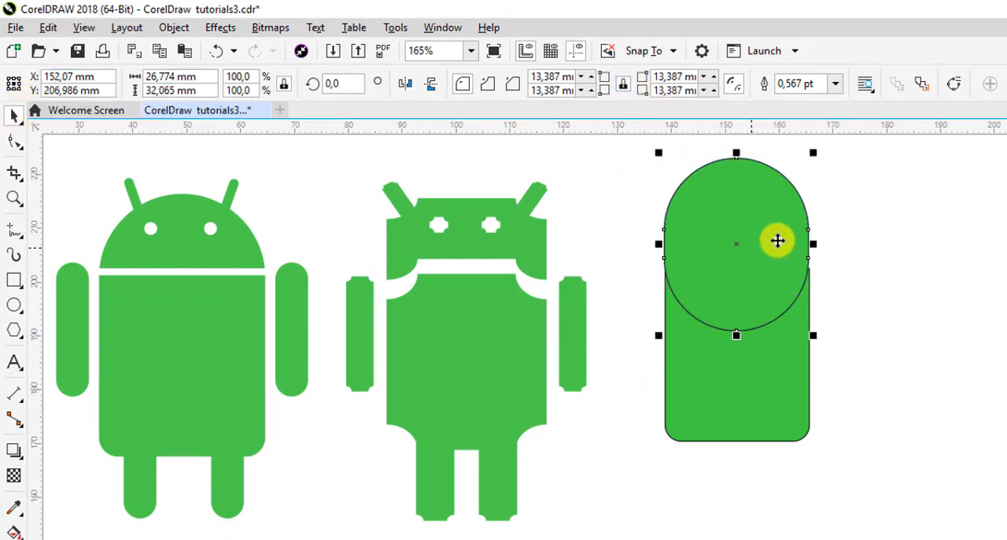
pyautogui.click(1006, 237)
# Bring the green body rectangle to the front and move the blue shape down so only a dome shows above it
pyautogui.click(774, 367)
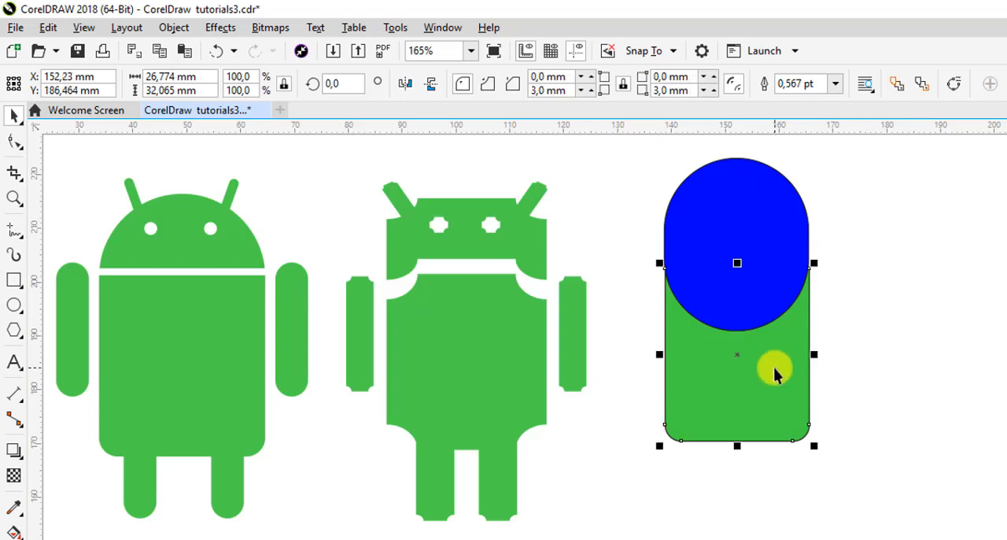
pyautogui.click(898, 87)
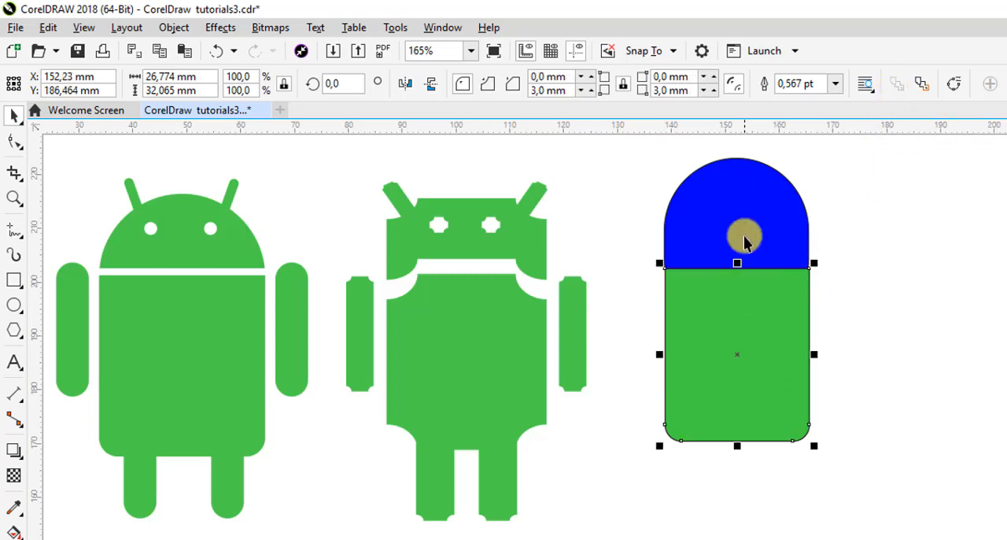
pyautogui.moveTo(754, 224); pyautogui.dragTo(762, 245)
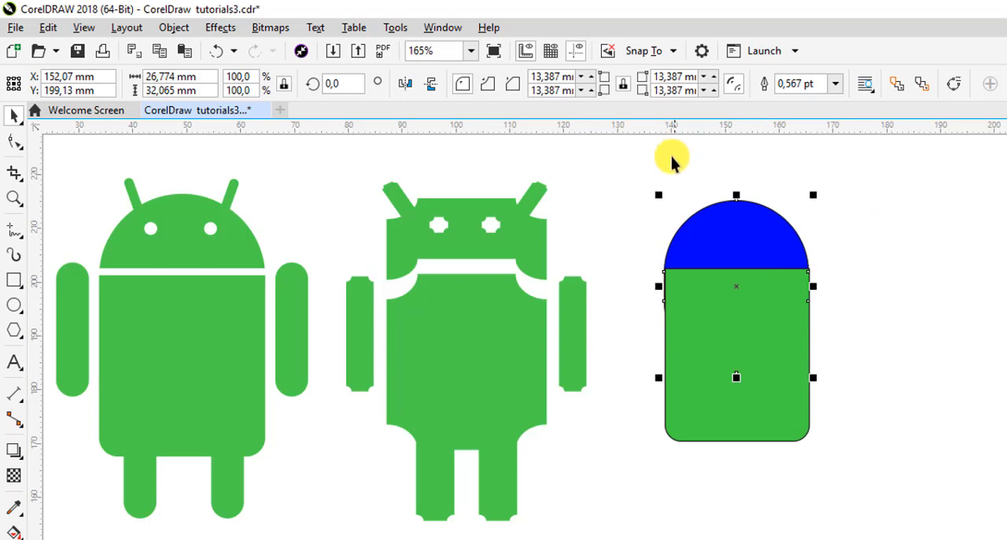
pyautogui.moveTo(663, 134); pyautogui.dragTo(509, 126)
# Try to trim the blue shape with the green body rectangle in front of it
pyautogui.click(769, 421)
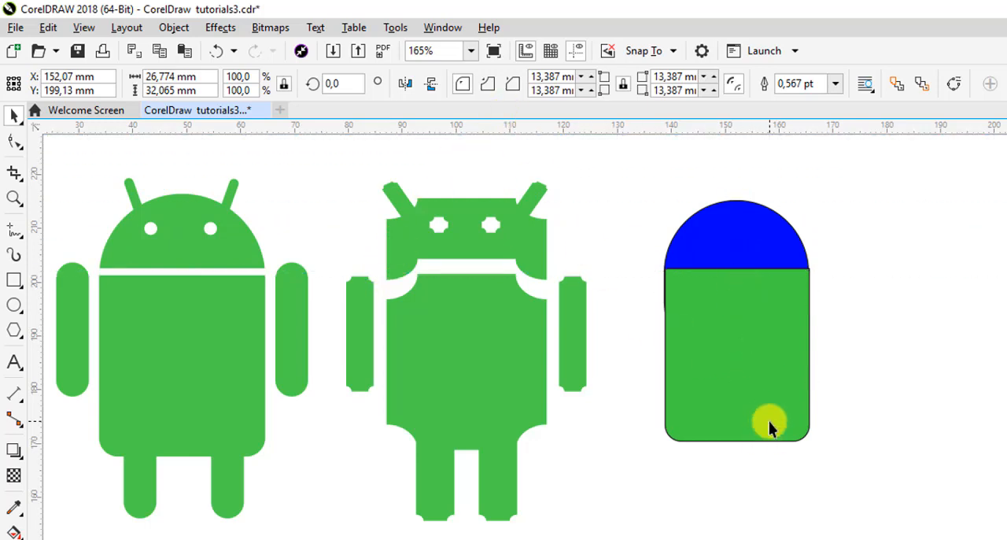
pyautogui.keyDown('shift'); pyautogui.click(745, 232); pyautogui.keyUp('shift')
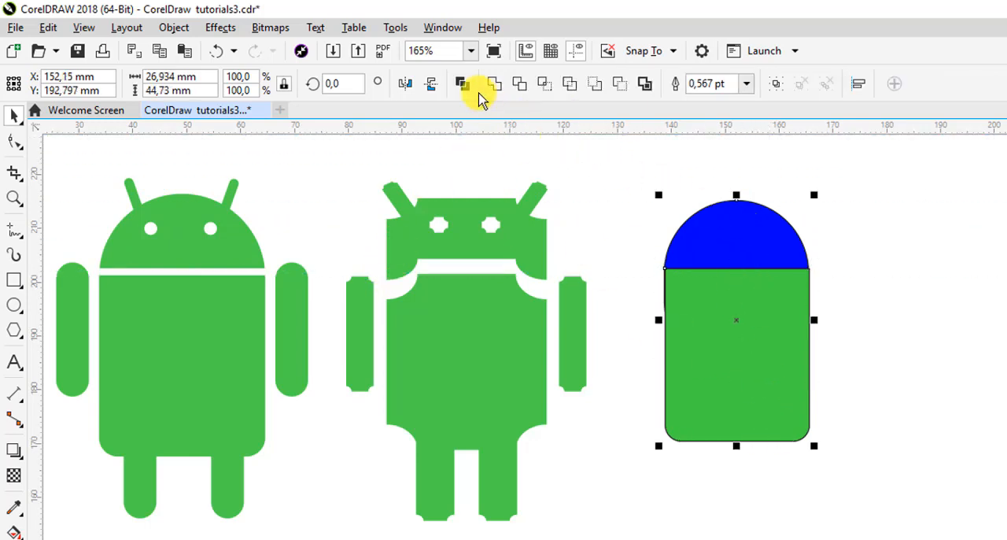
pyautogui.click(520, 85)
pyautogui.click(967, 387)
# Lower the green rectangle to inspect the trimmed blue piece, and undo both the move and the trim
pyautogui.click(766, 326)
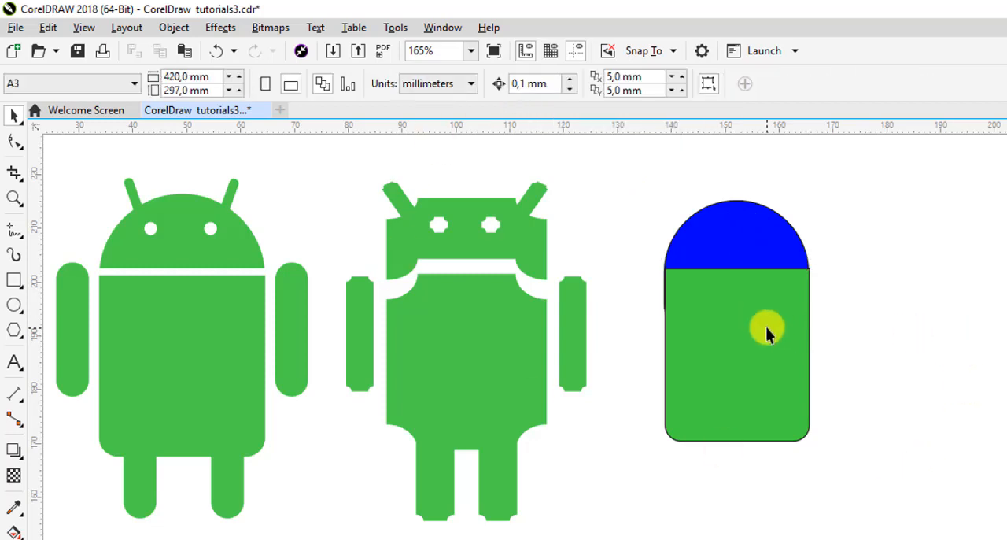
pyautogui.moveTo(759, 317); pyautogui.dragTo(759, 318)
pyautogui.moveTo(739, 460); pyautogui.dragTo(740, 464)
pyautogui.click(951, 315)
pyautogui.click(728, 256)
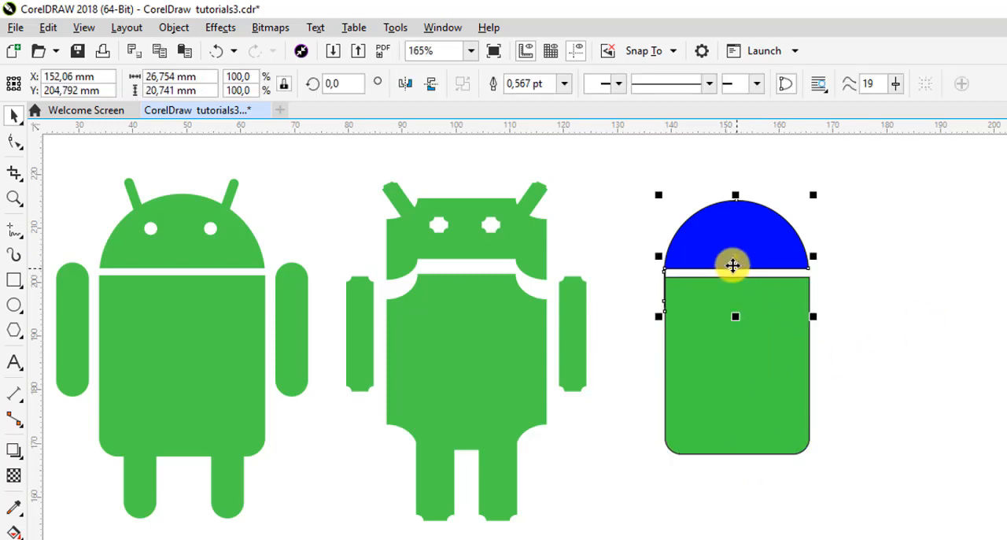
pyautogui.hotkey('ctrl', 'z')
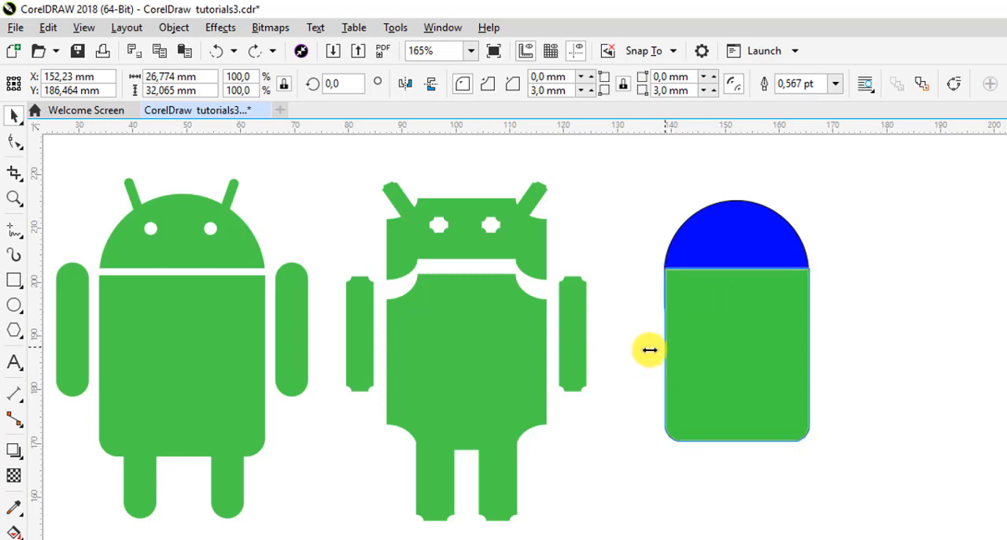
# Widen the green rectangle on its left side to about 28.5 mm and trim the blue shape with it
pyautogui.moveTo(657, 354); pyautogui.dragTo(649, 354)
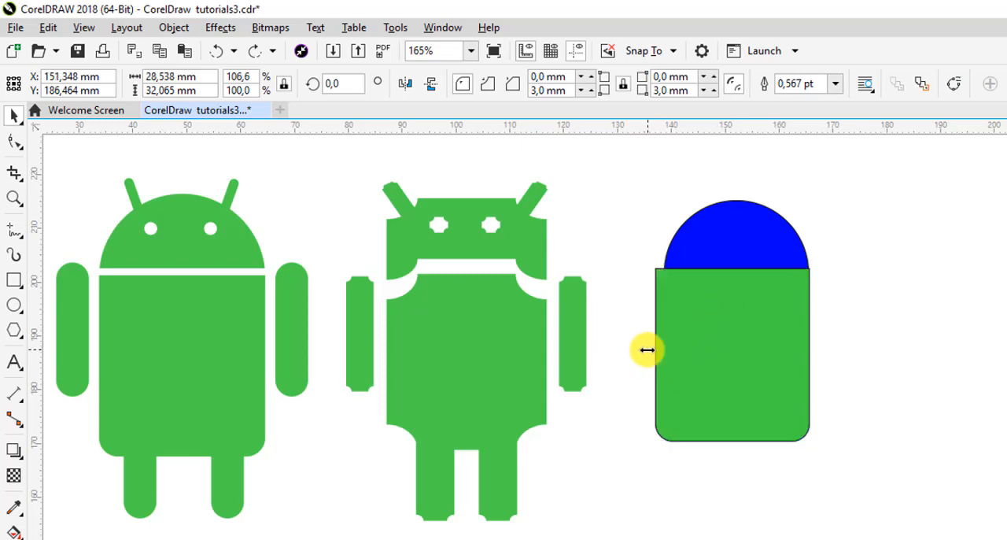
pyautogui.keyDown('shift'); pyautogui.click(732, 252); pyautogui.keyUp('shift')
pyautogui.click(834, 313)
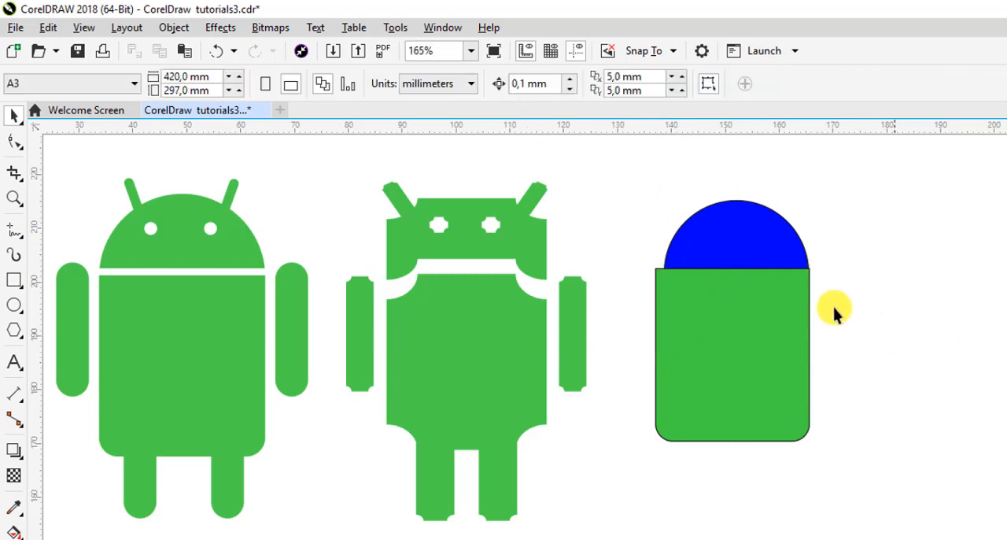
# Narrow the green rectangle back to the width of the blue dome and move it down, away from the dome
pyautogui.click(729, 311)
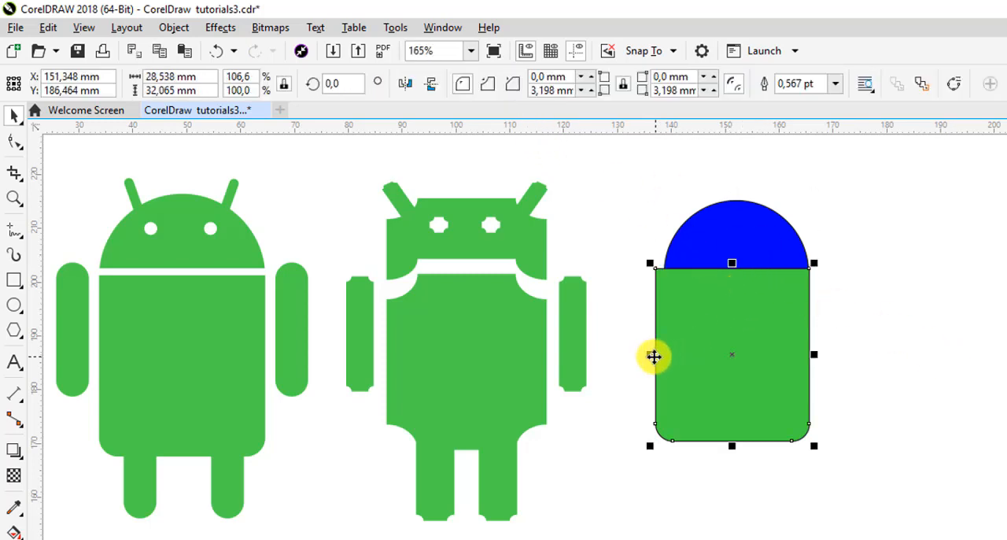
pyautogui.moveTo(651, 355); pyautogui.dragTo(663, 265)
pyautogui.click(822, 363)
pyautogui.moveTo(739, 311); pyautogui.dragTo(861, 490)
pyautogui.click(902, 353)
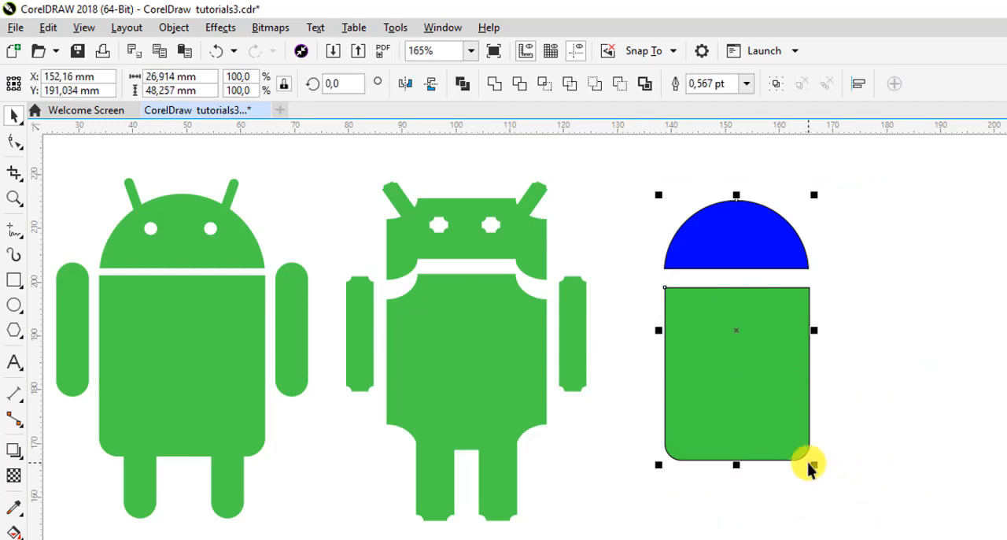
# Scale dome and body together to about 28.7 by 51.5 mm and move the body up, leaving a narrow gap
pyautogui.moveTo(816, 468); pyautogui.dragTo(851, 487)
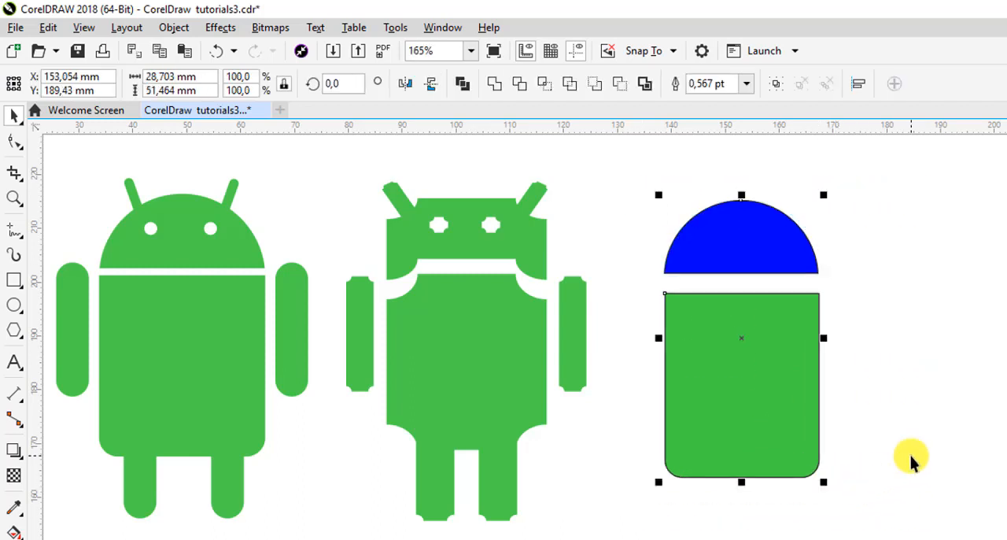
pyautogui.click(888, 450)
pyautogui.click(717, 376)
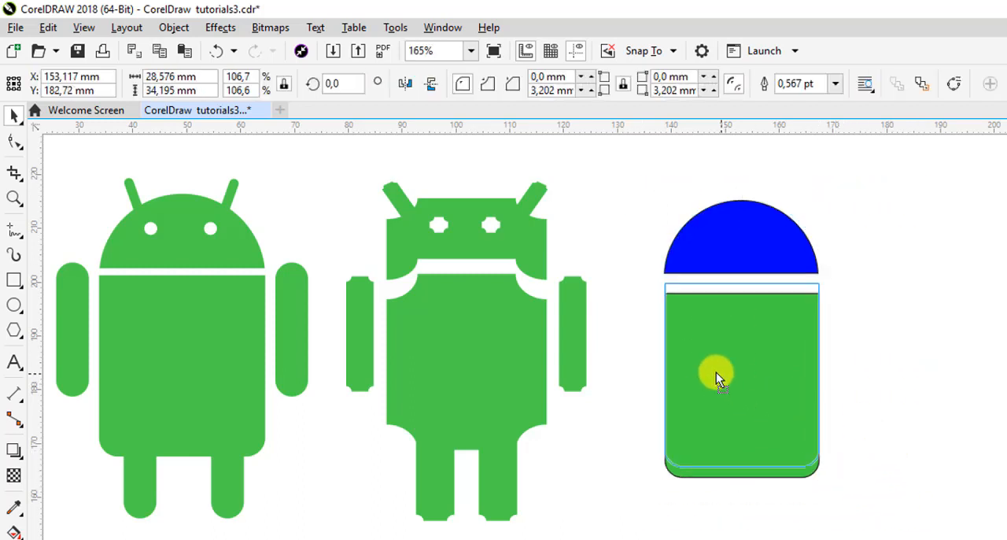
pyautogui.moveTo(717, 372); pyautogui.dragTo(717, 372)
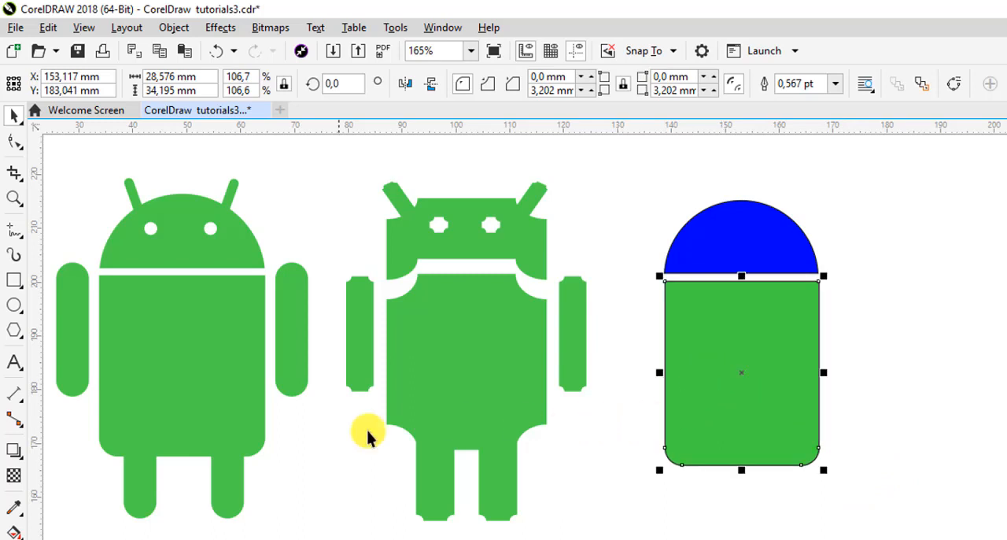
# Sample the body's green with the Color Eyedropper and apply it to the blue head dome
pyautogui.click(15, 508)
pyautogui.click(730, 344)
pyautogui.click(747, 266)
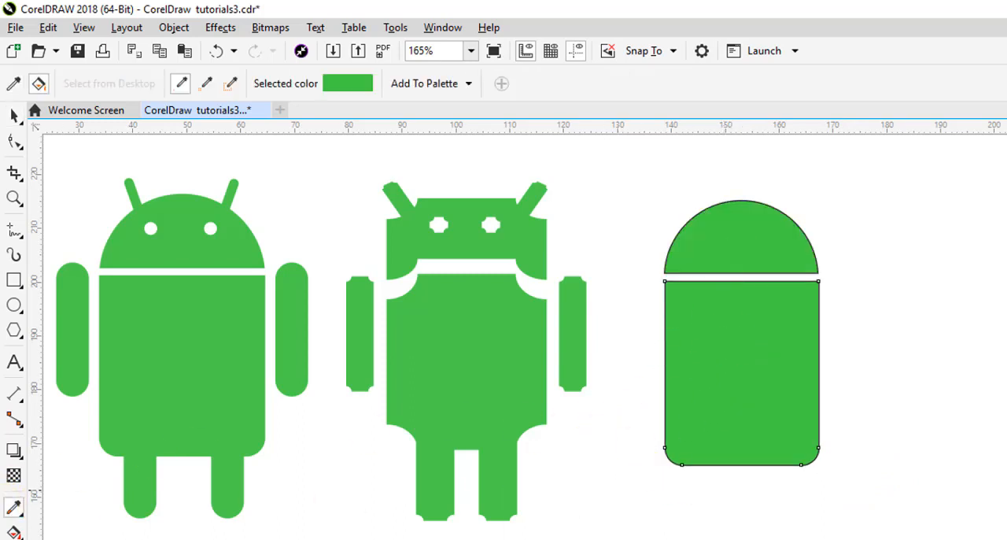
# Duplicate the body, reduce the copy to about 5.3 by 21 mm and place it just right of the body as an arm
pyautogui.click(14, 115)
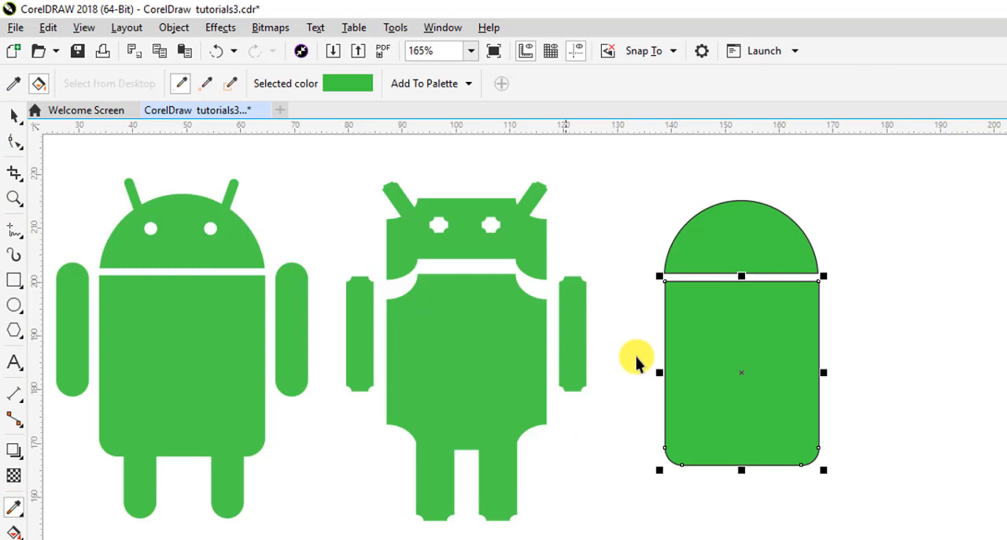
pyautogui.click(902, 346)
pyautogui.moveTo(712, 373); pyautogui.dragTo(927, 401)
pyautogui.moveTo(993, 378); pyautogui.dragTo(911, 362)
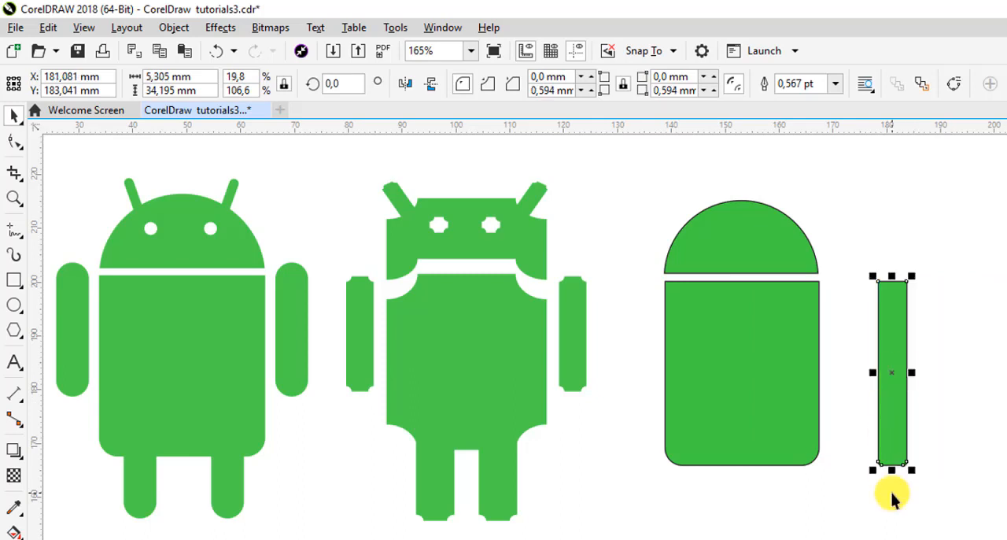
pyautogui.moveTo(893, 471); pyautogui.dragTo(898, 362)
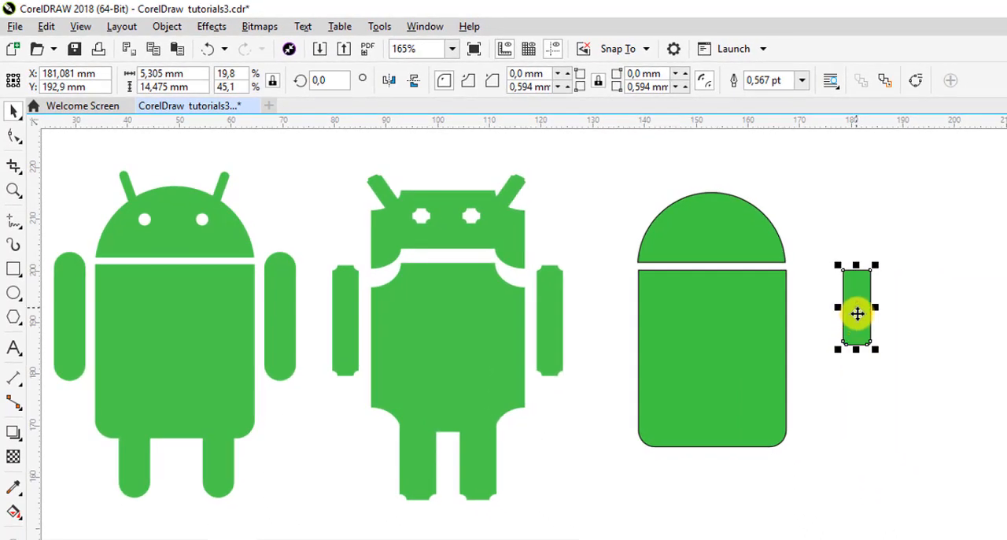
pyautogui.moveTo(857, 314); pyautogui.dragTo(807, 381)
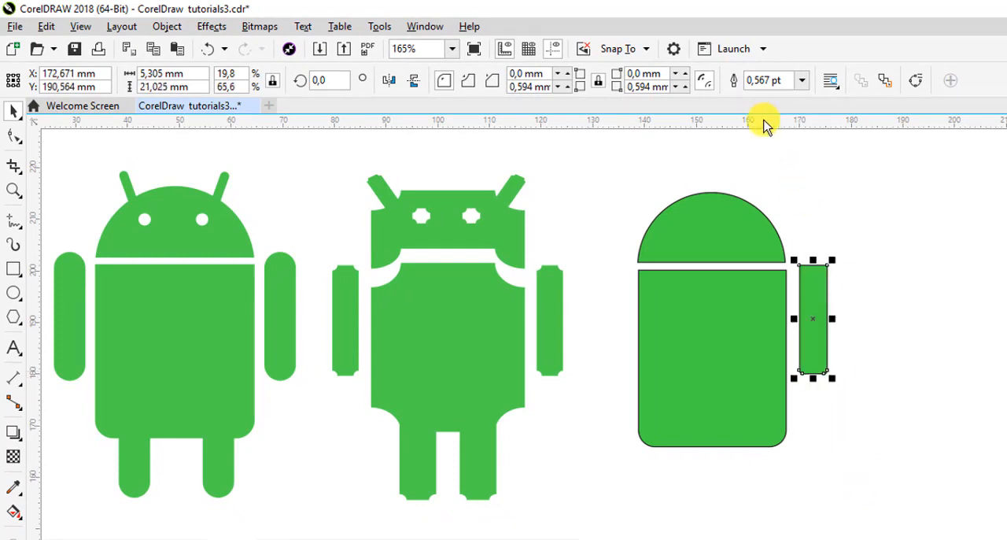
# Add horizontal guidelines at the top and bottom of the reference robot's arm and stretch the new arm between them, about 25 mm tall
pyautogui.moveTo(763, 126); pyautogui.dragTo(430, 253)
pyautogui.moveTo(708, 124); pyautogui.dragTo(570, 382)
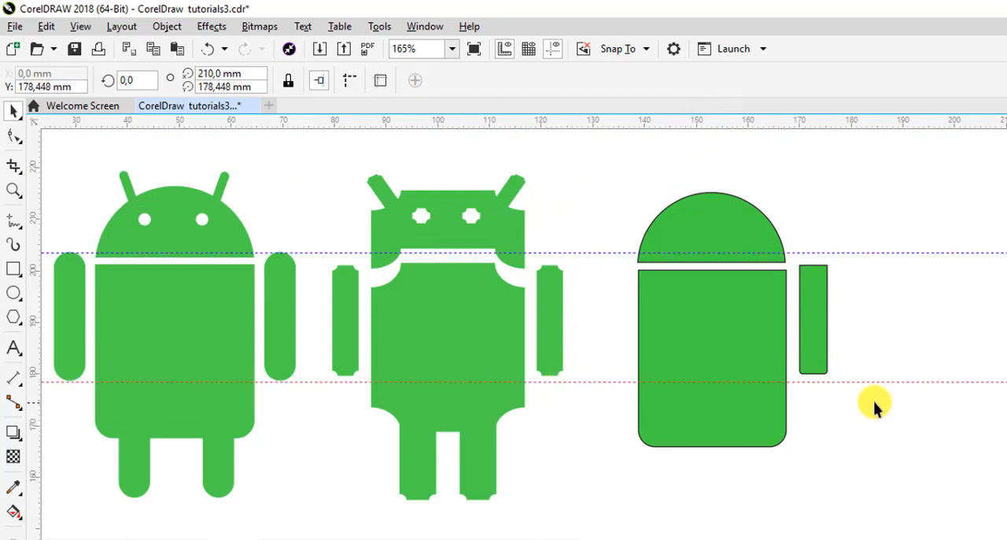
pyautogui.click(816, 327)
pyautogui.moveTo(816, 253)
pyautogui.mouseDown()
pyautogui.moveTo(807, 244)
pyautogui.moveTo(805, 255)
pyautogui.mouseUp()
pyautogui.hotkey('ctrl', 'z')
pyautogui.click(823, 300)
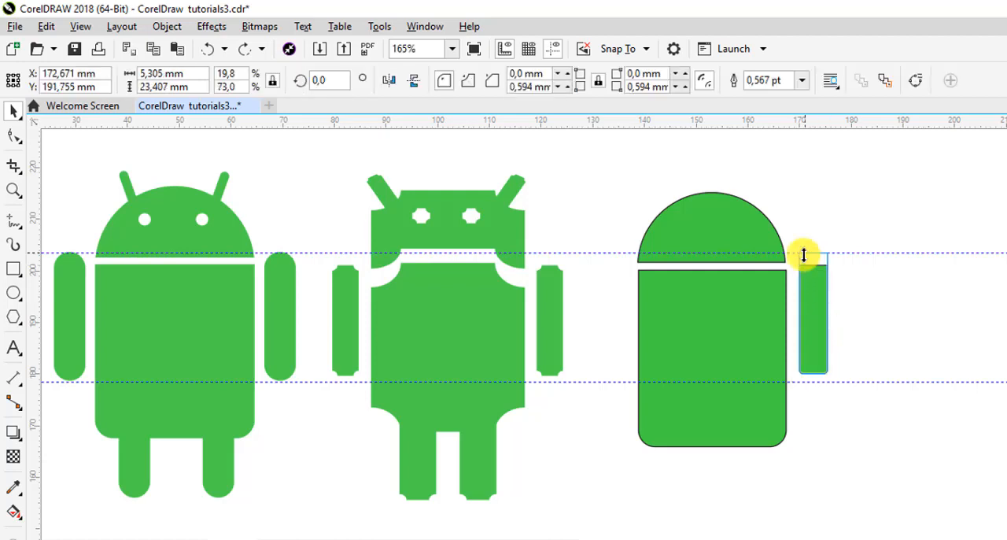
pyautogui.click(806, 388)
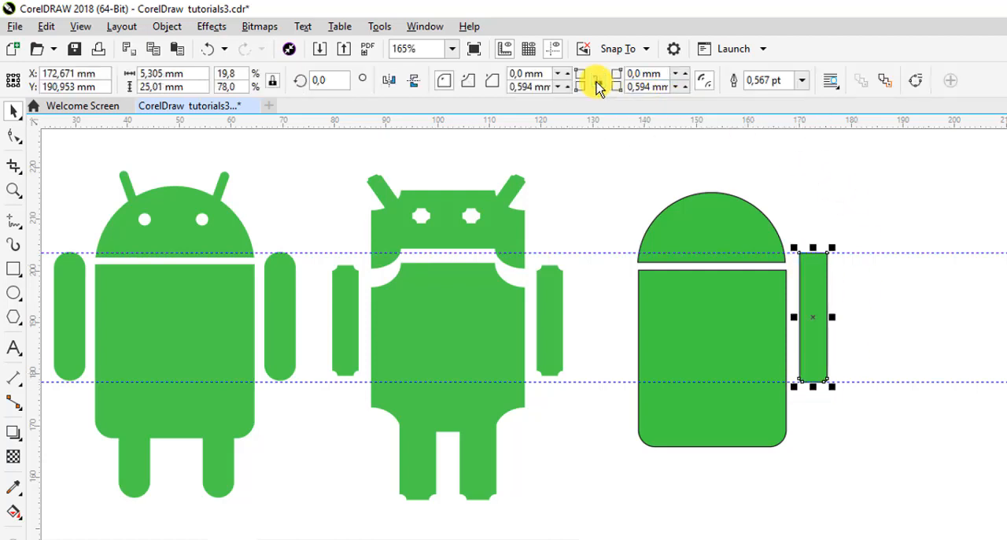
# Round all four corners of the arm with a 3 mm radius
pyautogui.click(599, 83)
pyautogui.click(549, 76)
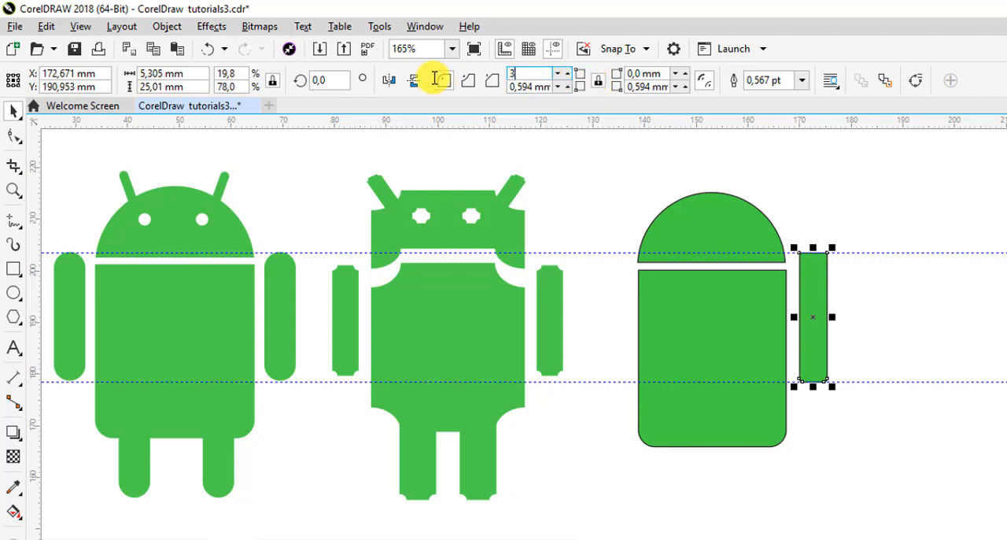
pyautogui.write('3')
pyautogui.press('Return')
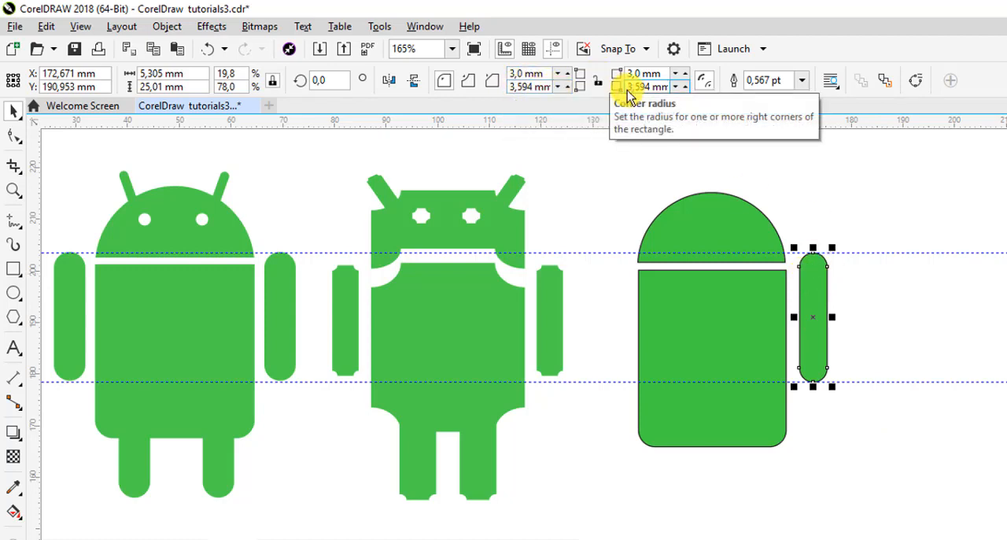
pyautogui.moveTo(629, 87); pyautogui.dragTo(723, 100)
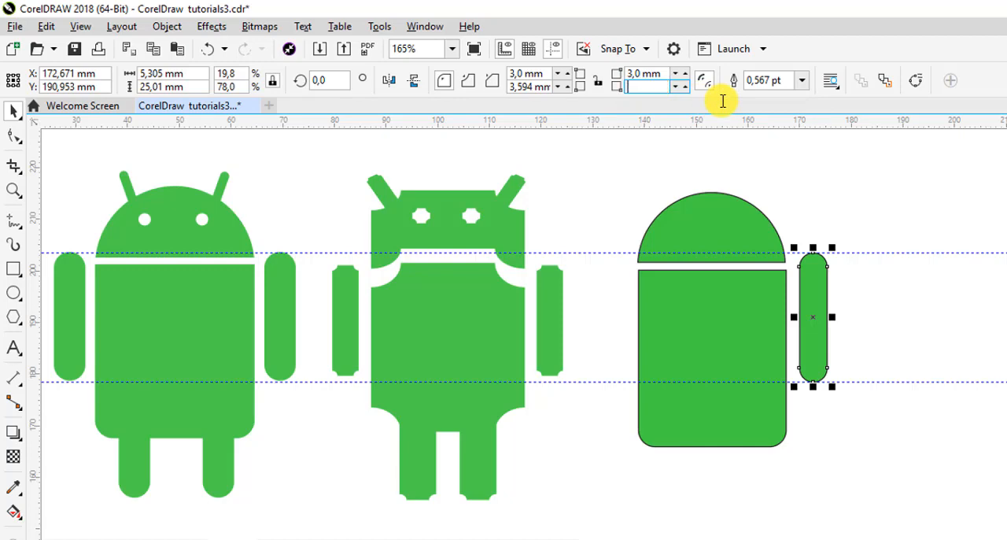
pyautogui.write('3')
pyautogui.press('Return')
pyautogui.moveTo(552, 88); pyautogui.dragTo(440, 83)
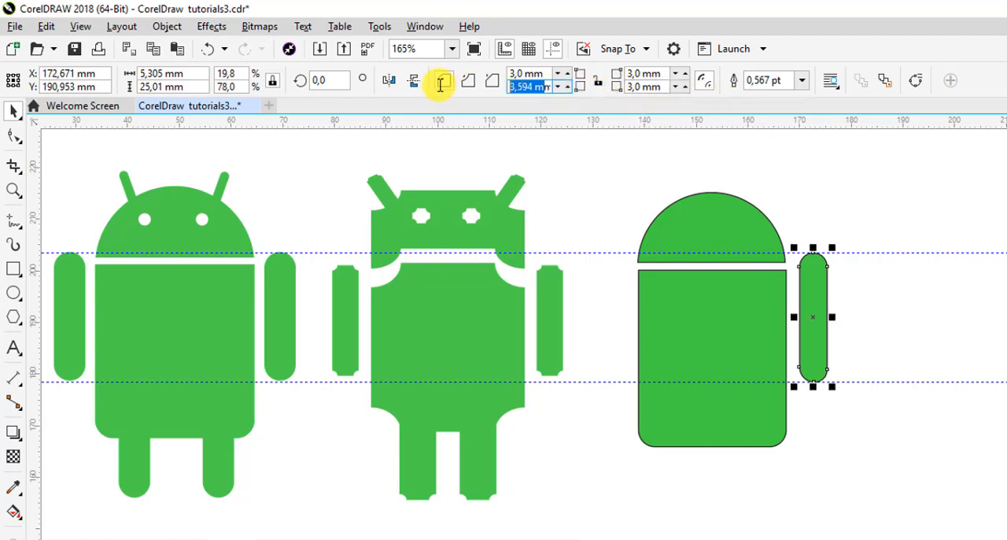
pyautogui.press('BackSpace')
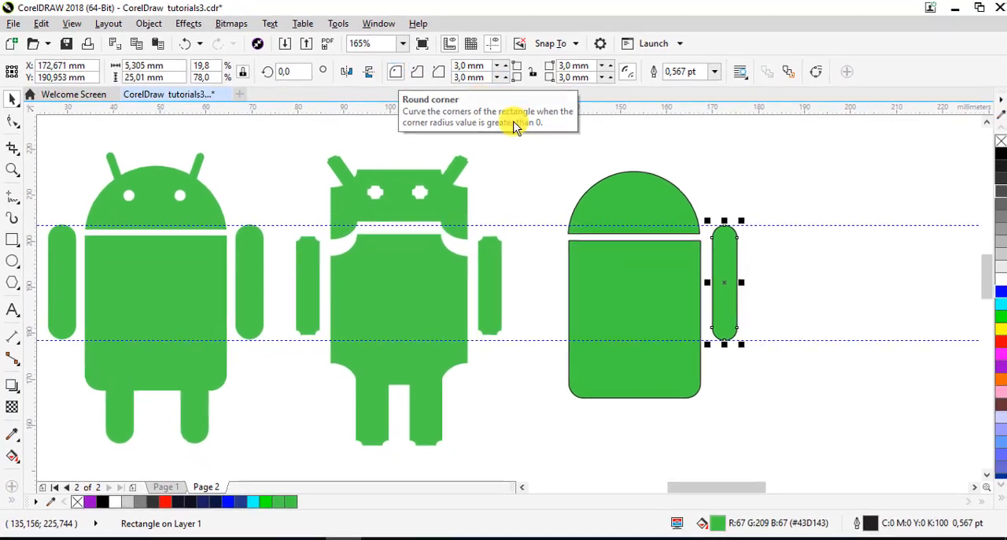
pyautogui.write('3')
pyautogui.press('Return')
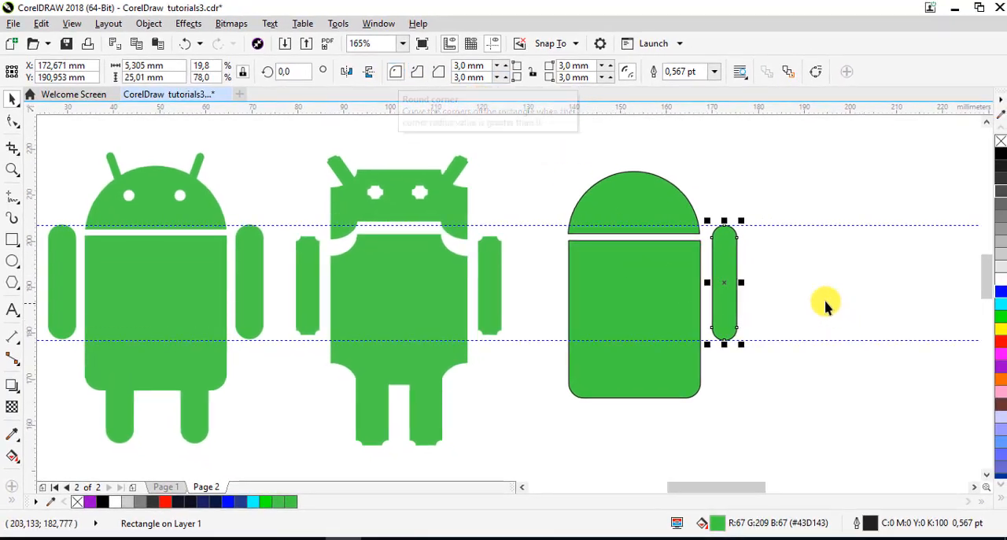
# Remove the arm's outline and copy the arm to the opposite side of the body, level with the first
pyautogui.rightClick(1001, 142)
pyautogui.click(776, 290)
pyautogui.click(725, 280)
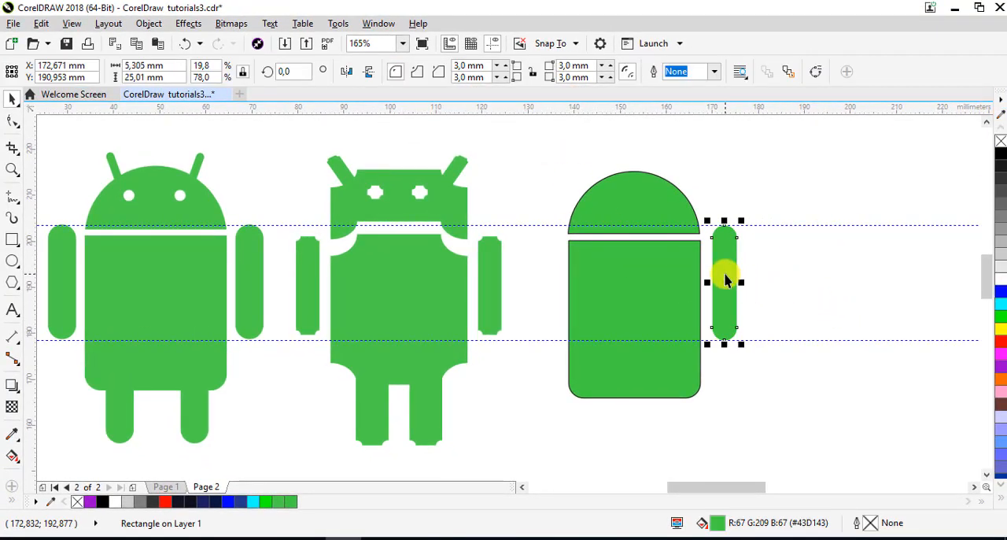
pyautogui.moveTo(725, 274); pyautogui.dragTo(547, 268)
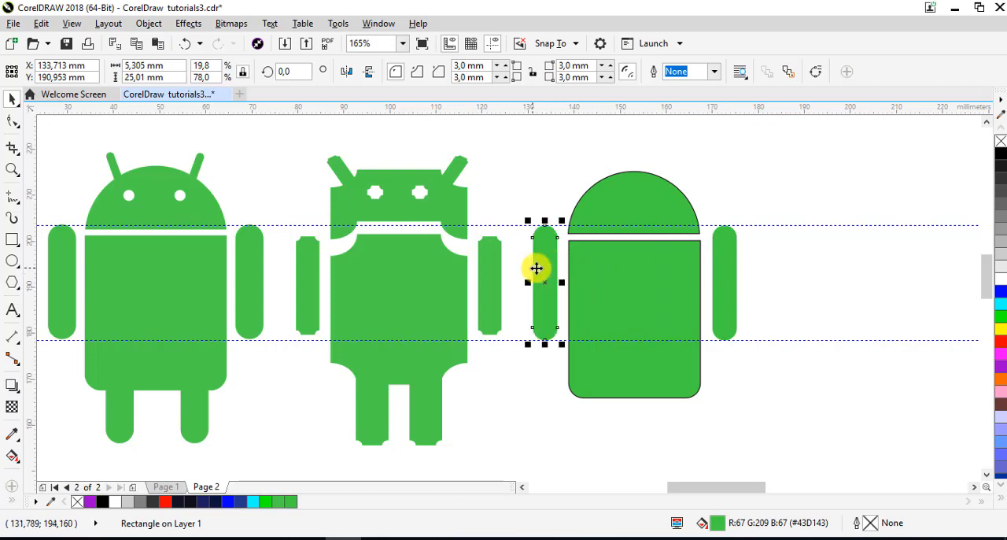
# Remove the outlines from the head and body and shift the whole robot slightly to the right
pyautogui.click(665, 192)
pyautogui.keyDown('shift'); pyautogui.click(659, 248); pyautogui.keyUp('shift')
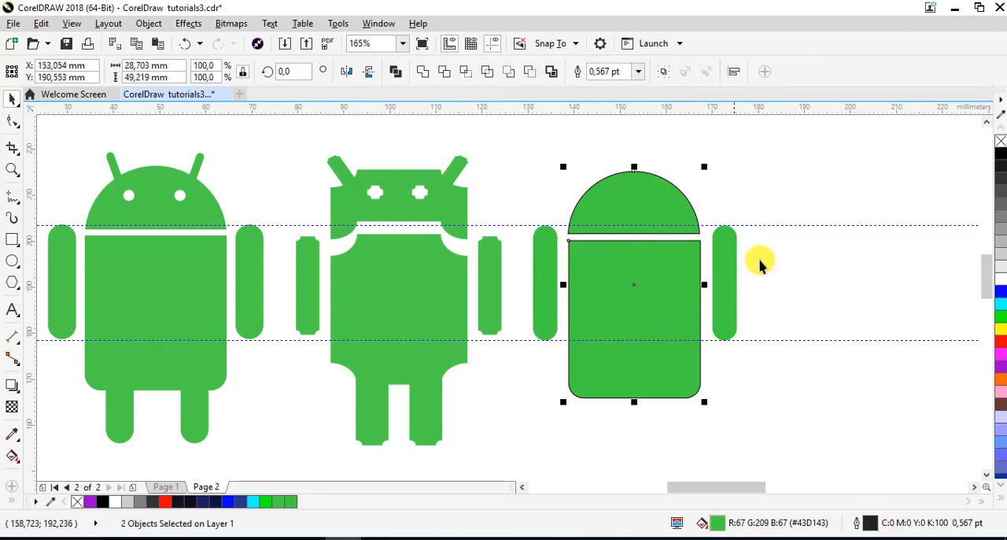
pyautogui.rightClick(999, 143)
pyautogui.click(843, 281)
pyautogui.moveTo(517, 145); pyautogui.dragTo(737, 431)
pyautogui.moveTo(664, 299); pyautogui.dragTo(682, 298)
# Place two copies of the arm over the body's lower edge as legs, spanning about 19 mm overall, and fill them red
pyautogui.moveTo(735, 275); pyautogui.dragTo(653, 390)
pyautogui.click(1001, 341)
pyautogui.keyDown('shift'); pyautogui.click(631, 410); pyautogui.keyUp('shift')
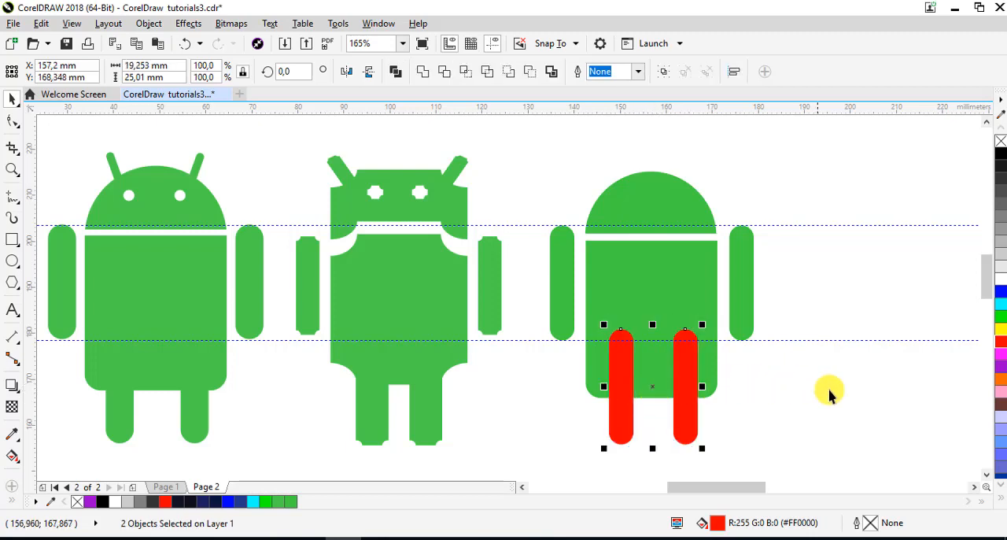
pyautogui.click(832, 393)
# Weld the two red legs and the green body into a single green shape
pyautogui.click(683, 409)
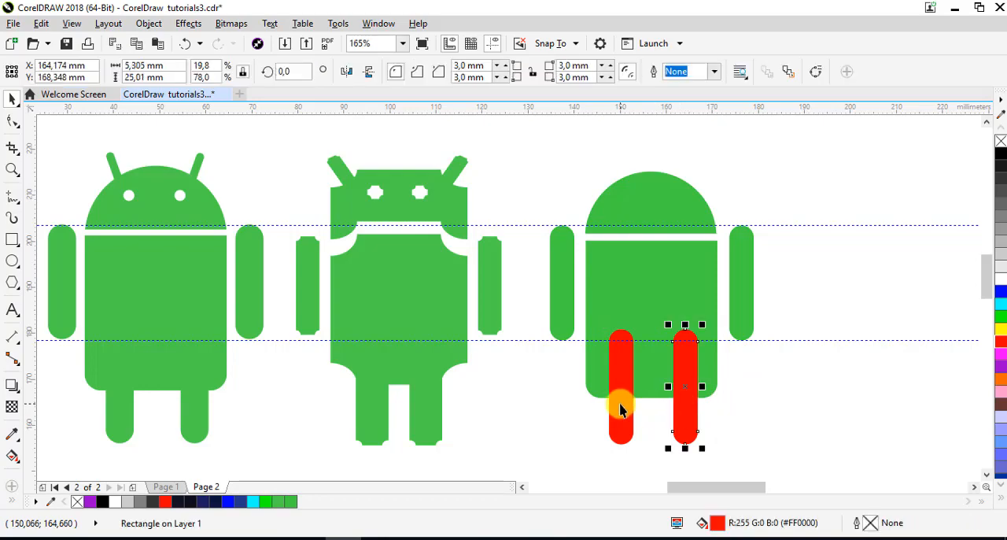
pyautogui.keyDown('shift'); pyautogui.click(619, 405); pyautogui.keyUp('shift')
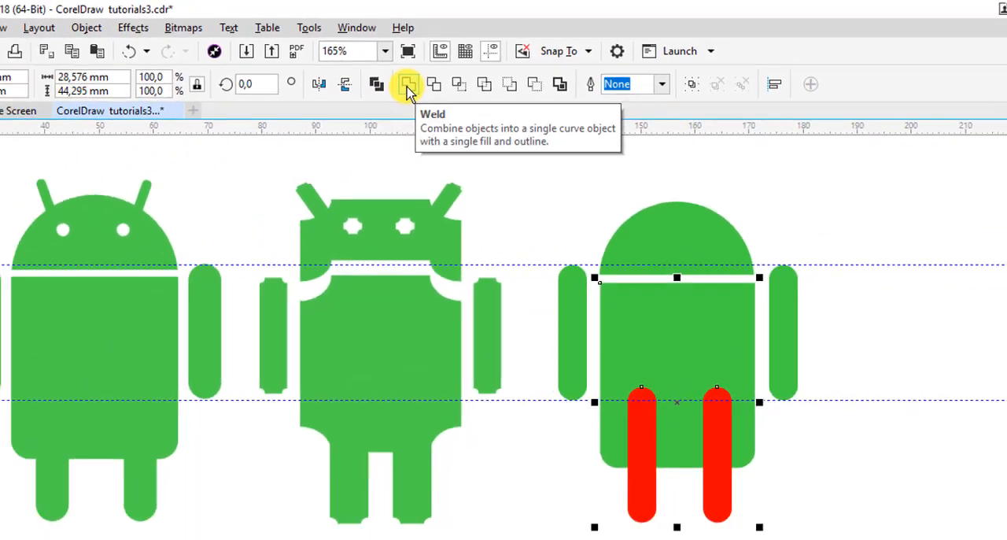
pyautogui.click(408, 88)
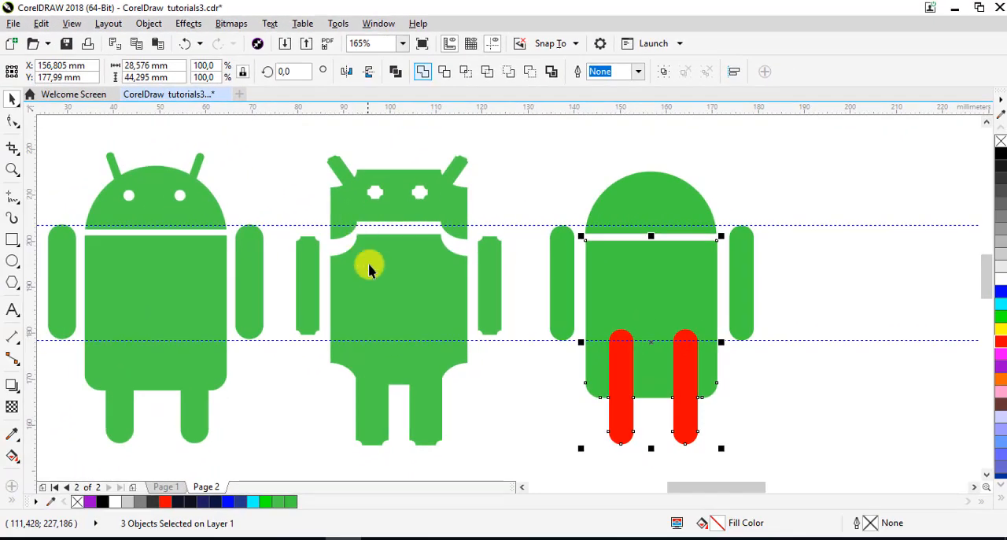
pyautogui.scroll(1, 696, 395)
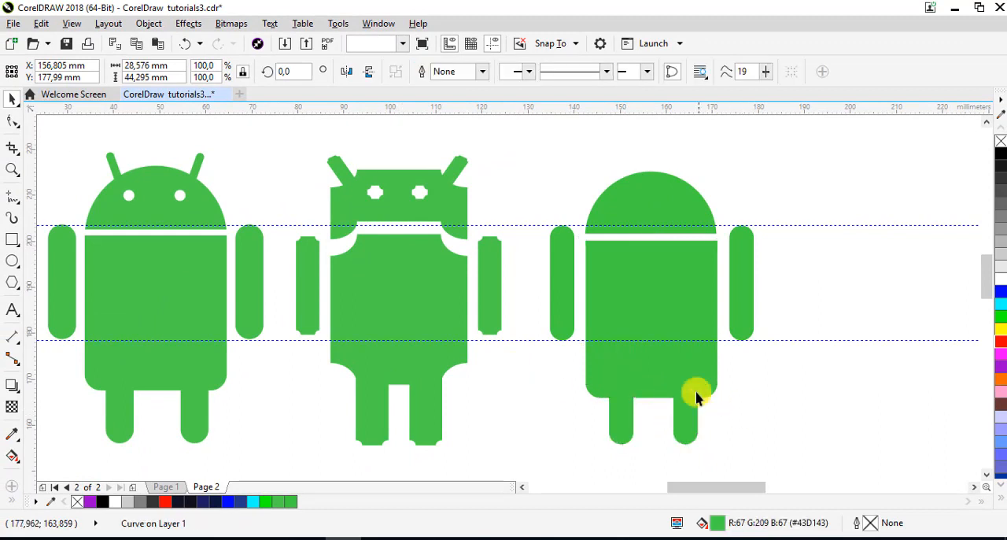
pyautogui.click(697, 395)
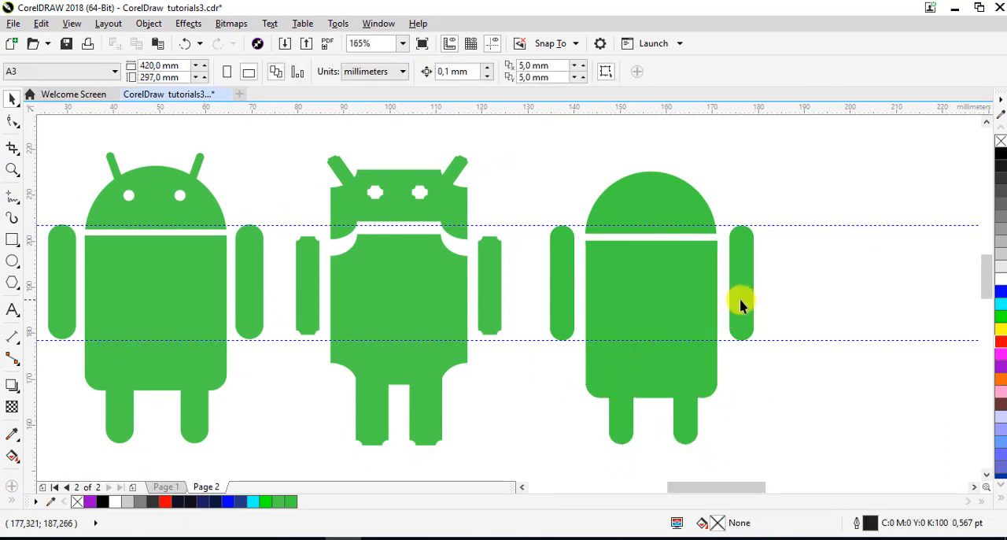
# Copy the right arm onto the upper left of the head, fill it blue and scale it down proportionally to antenna size
pyautogui.moveTo(740, 299); pyautogui.dragTo(609, 204)
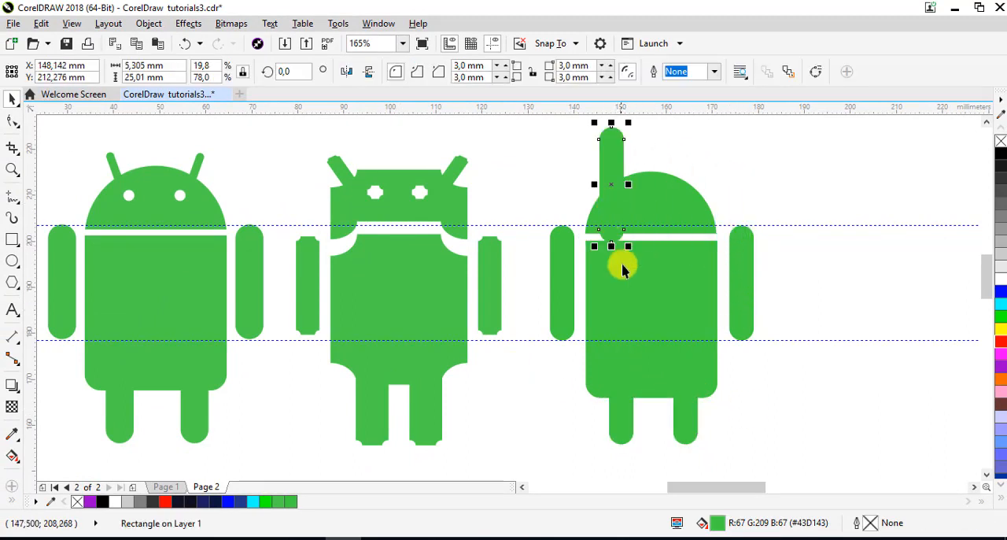
pyautogui.click(627, 245)
pyautogui.click(617, 144)
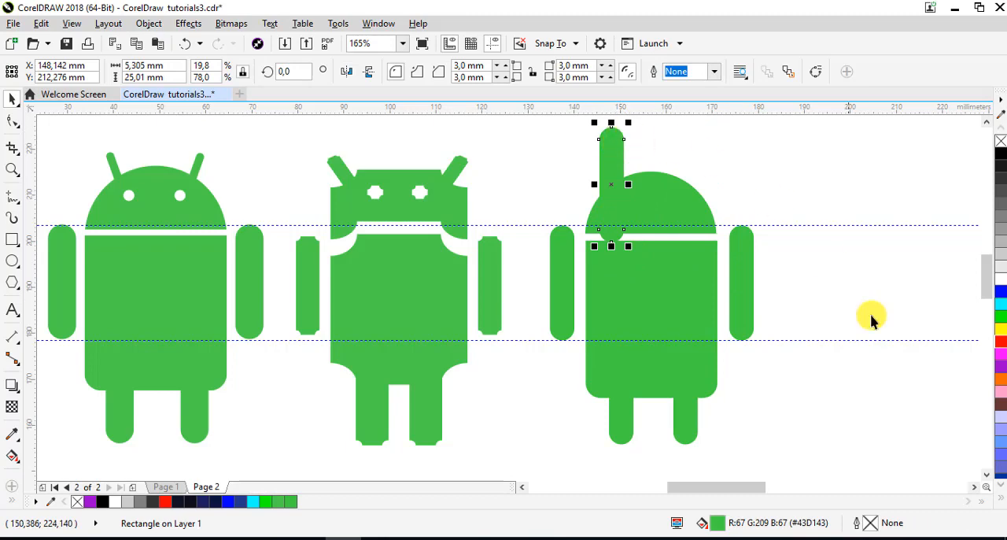
pyautogui.click(1003, 299)
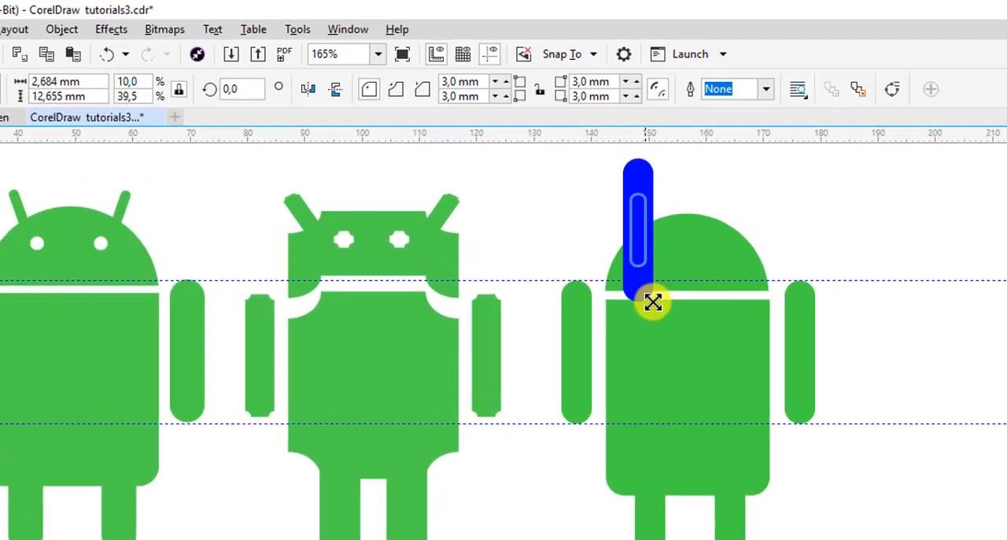
pyautogui.moveTo(653, 302); pyautogui.dragTo(651, 299)
# Rotate the blue antenna about 26 degrees so that it leans outward from the head
pyautogui.click(657, 265)
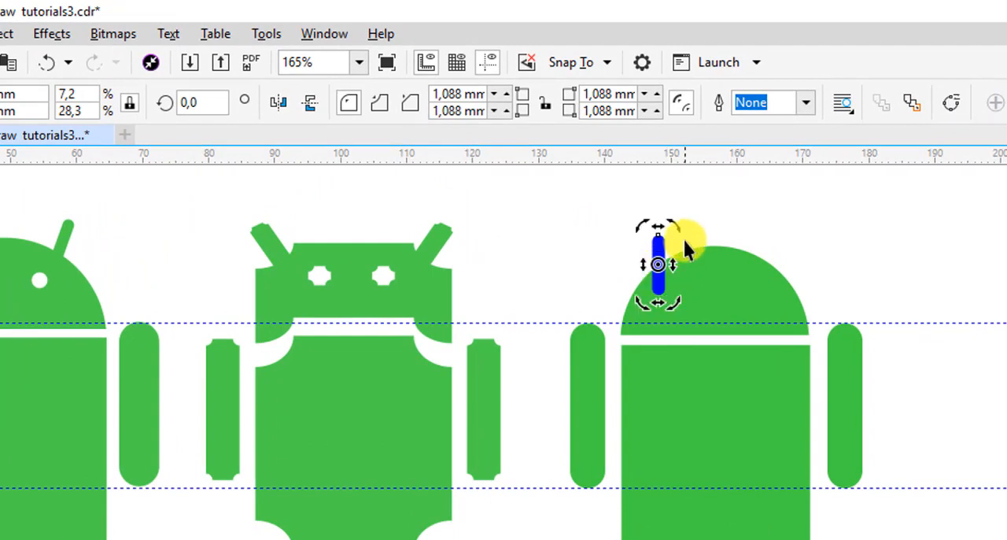
pyautogui.moveTo(674, 226); pyautogui.dragTo(654, 222)
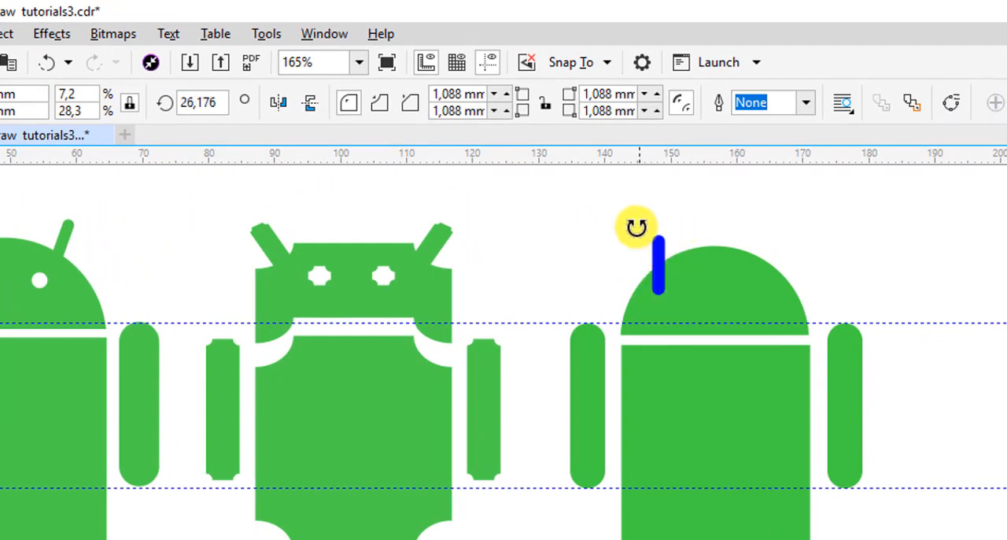
pyautogui.click(795, 264)
pyautogui.click(664, 270)
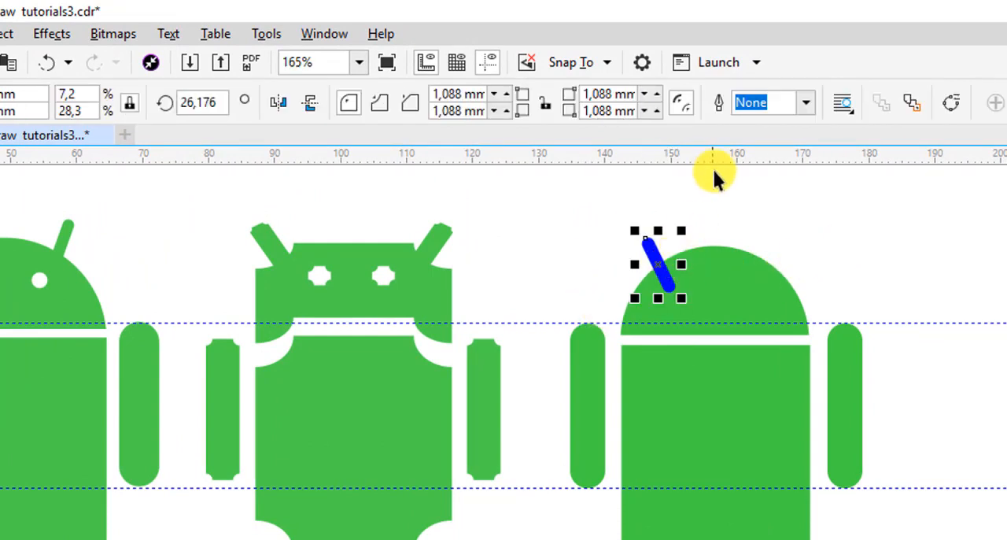
# Add a horizontal guideline through the antenna's centre, copy the antenna, mirror the copy horizontally and place it on the head's right side
pyautogui.click(671, 265)
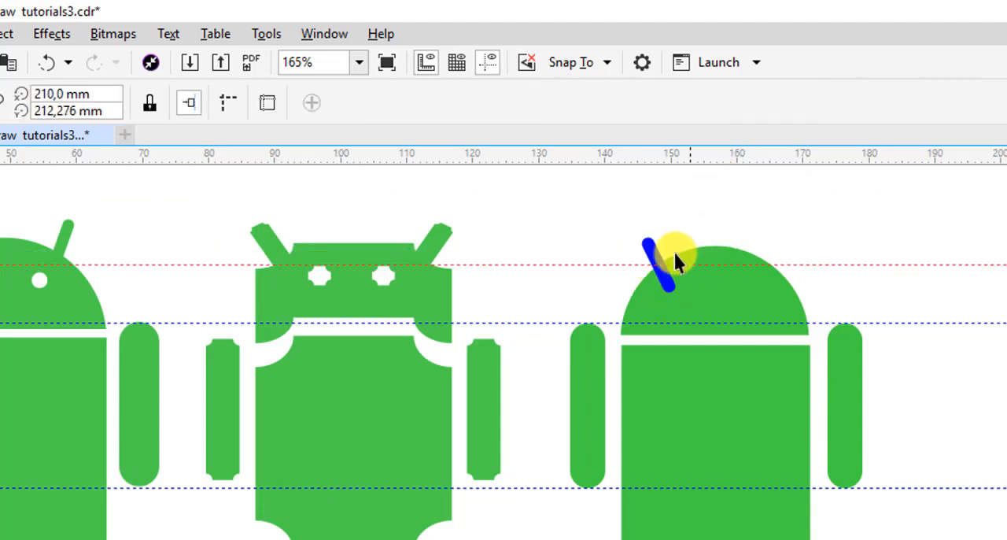
pyautogui.click(644, 249)
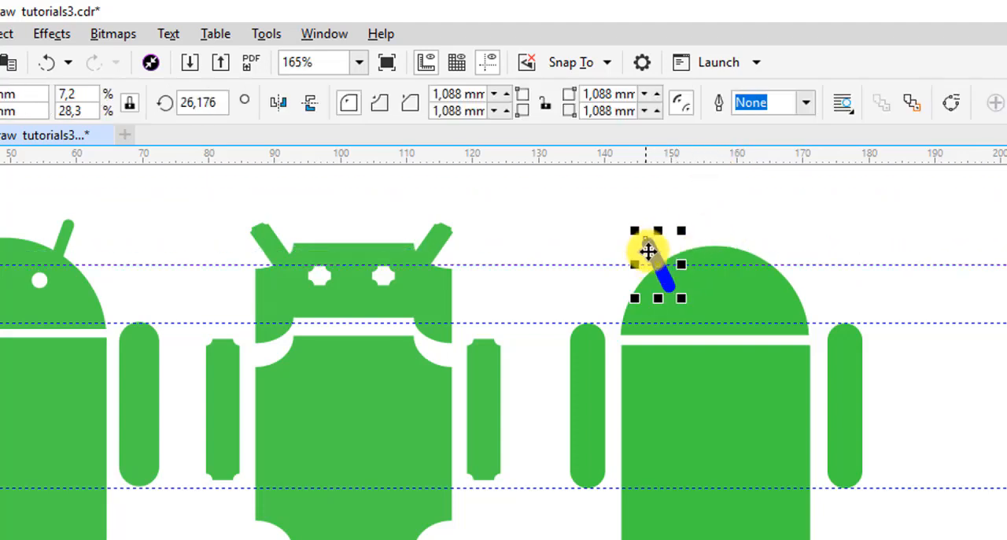
pyautogui.moveTo(647, 250); pyautogui.dragTo(717, 252)
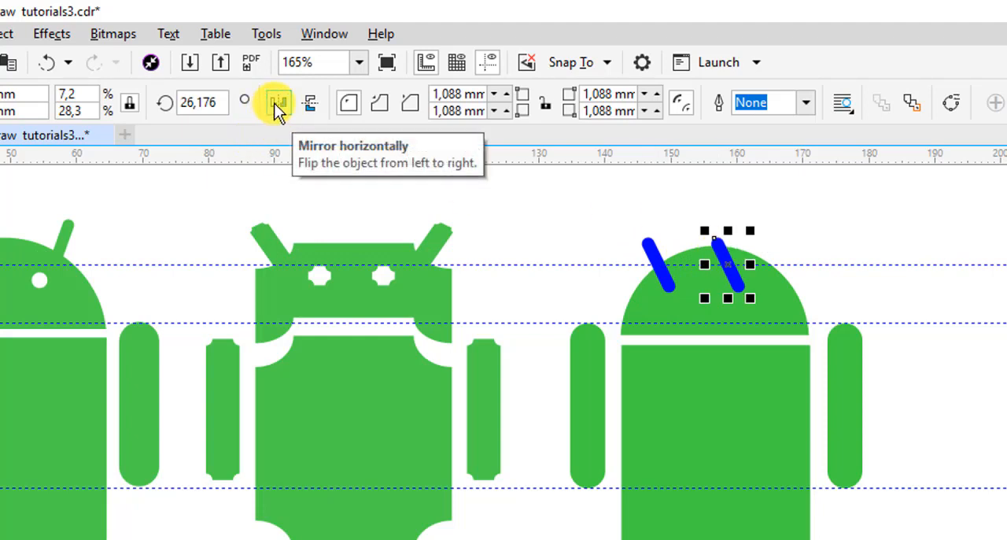
pyautogui.click(277, 105)
pyautogui.moveTo(729, 267); pyautogui.dragTo(777, 275)
pyautogui.click(838, 239)
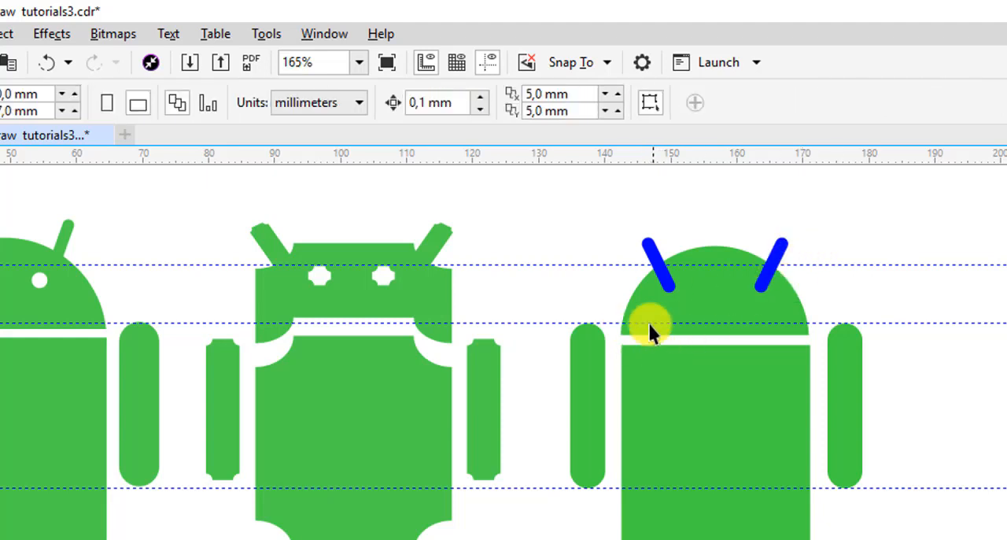
# Weld both blue antennas to the green head dome as one green shape
pyautogui.moveTo(757, 320); pyautogui.dragTo(821, 303)
pyautogui.keyDown('shift'); pyautogui.click(781, 308); pyautogui.keyUp('shift')
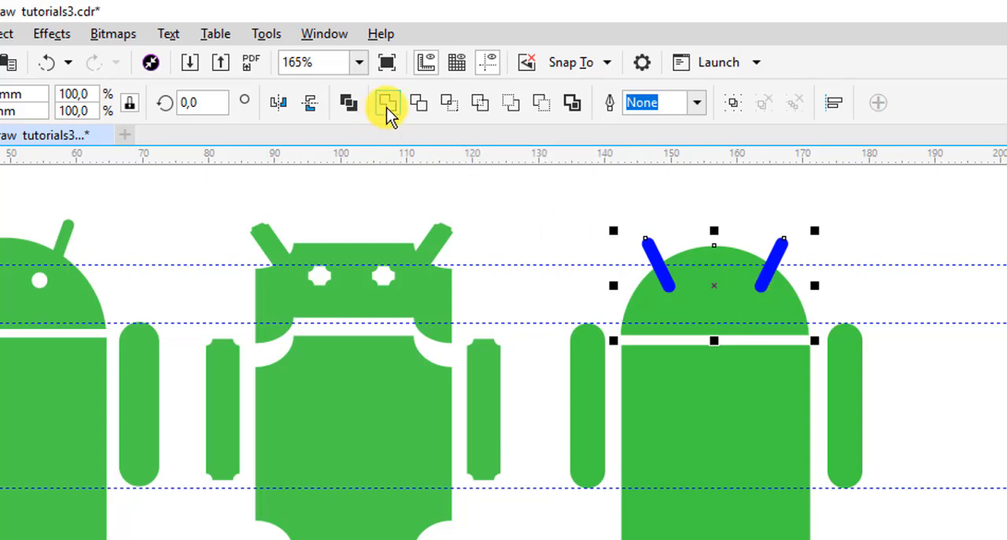
pyautogui.hotkey('ctrl', 'l')
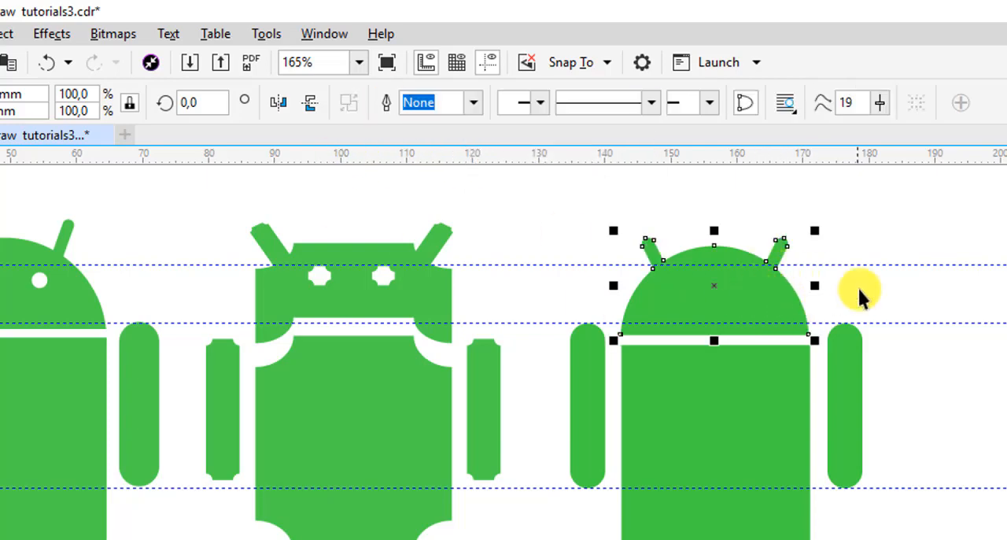
pyautogui.click(879, 211)
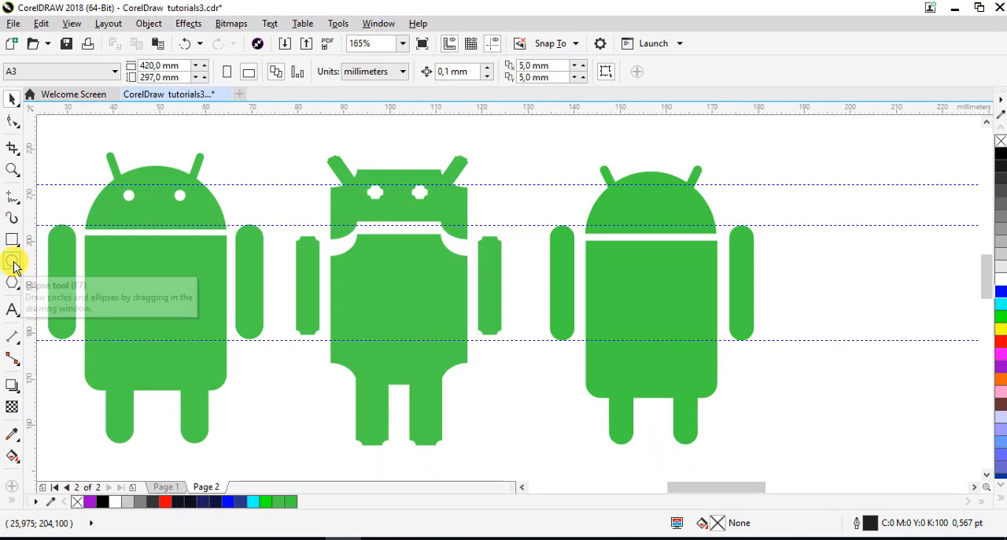
# Draw a circular eye about 2.6 mm in diameter on the head's left half and add a horizontal guideline through its centre
pyautogui.click(12, 261)
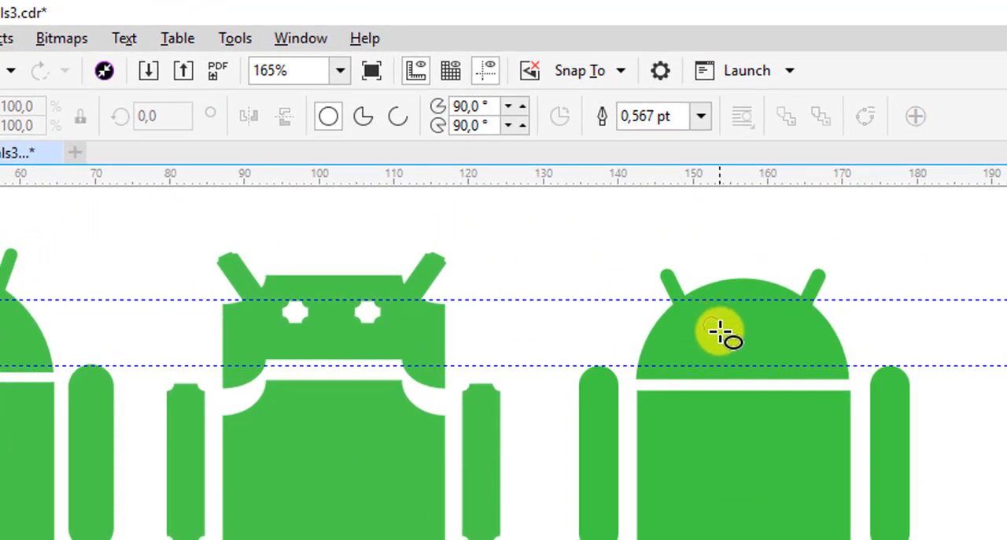
pyautogui.moveTo(703, 316); pyautogui.dragTo(720, 332)
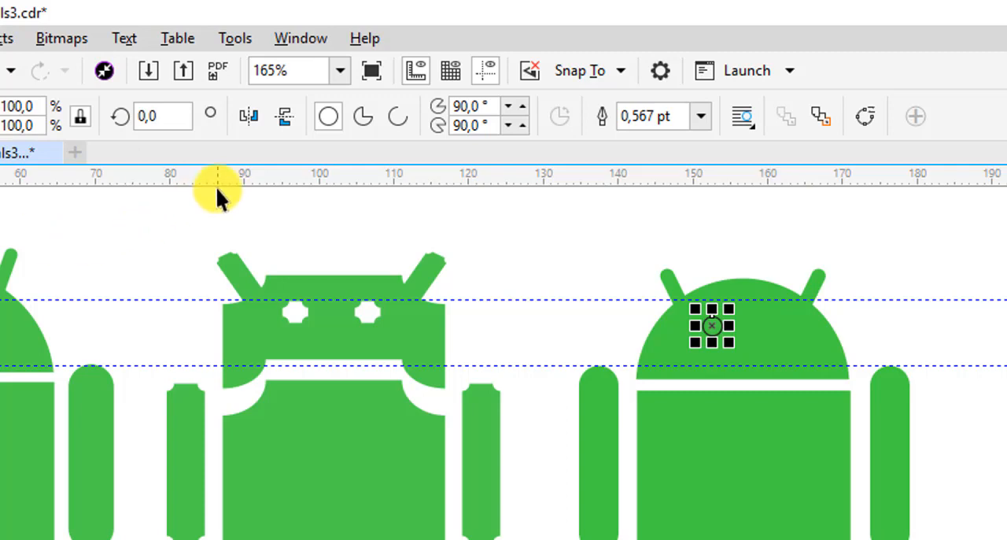
pyautogui.moveTo(216, 186); pyautogui.dragTo(4, 317)
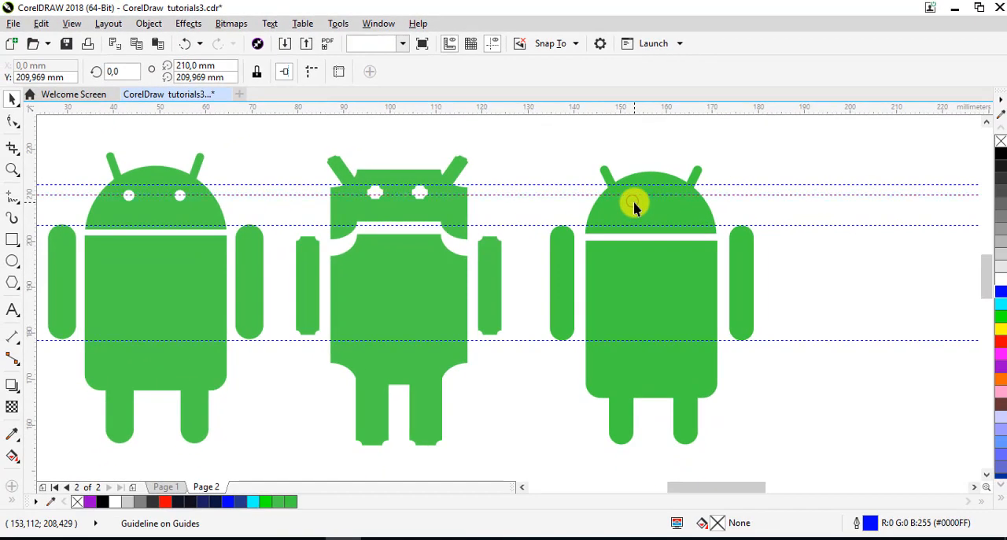
# Copy the eye along the guideline to the head's right half and give both eyes a white fill without outline
pyautogui.click(712, 326)
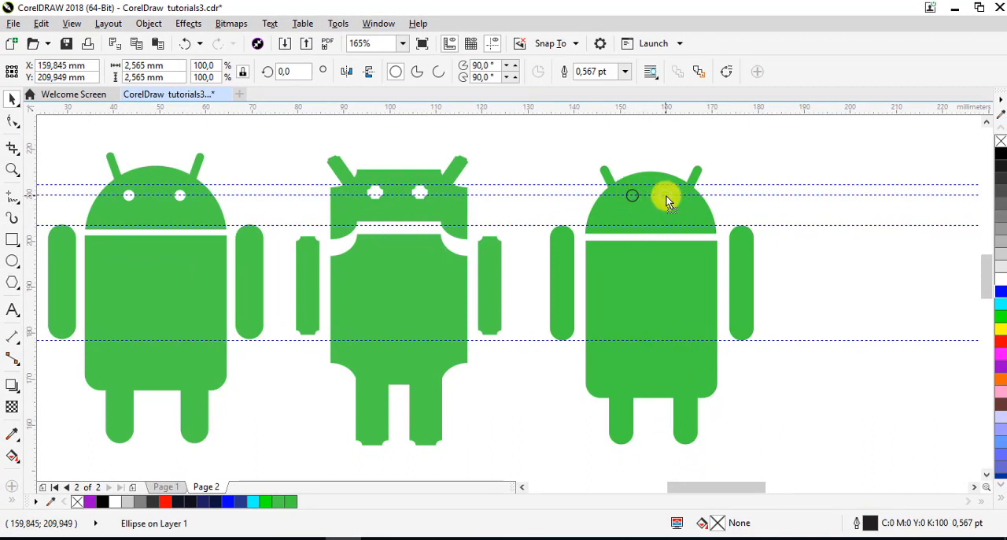
pyautogui.moveTo(672, 196); pyautogui.dragTo(672, 196)
pyautogui.moveTo(617, 154); pyautogui.dragTo(683, 216)
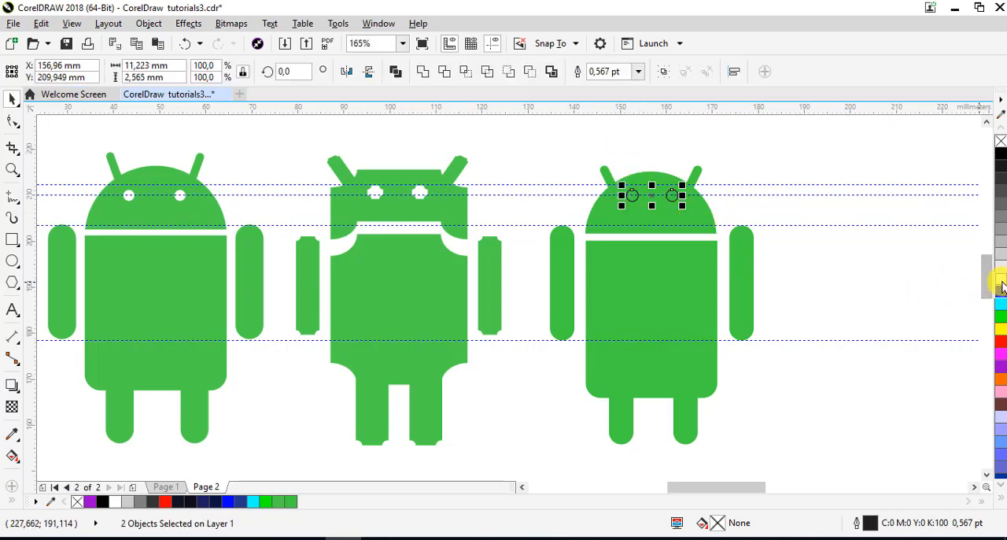
pyautogui.rightClick(1001, 144)
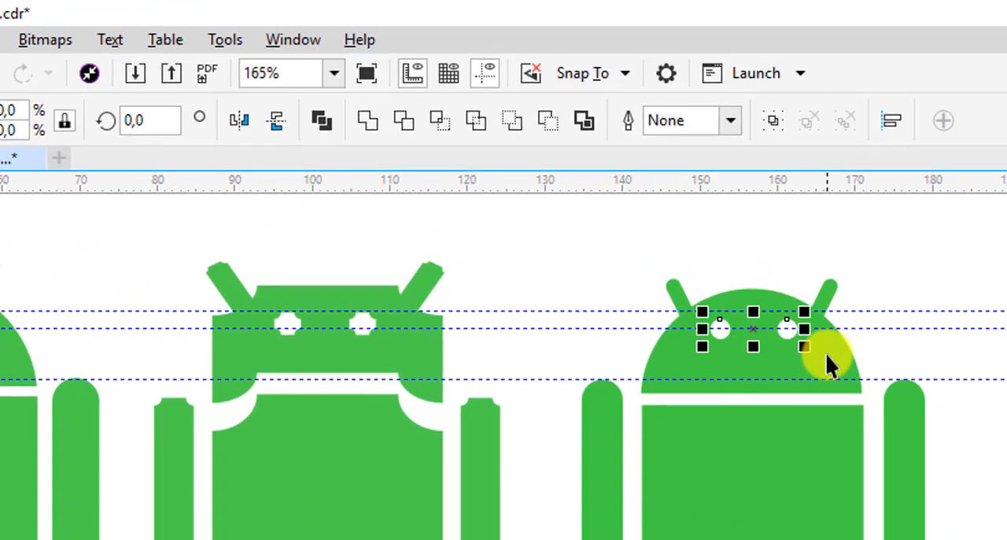
# Trim the two eye circles out of the green head, then fill the leftover circles blue, move them aside and delete them
pyautogui.keyDown('shift'); pyautogui.click(825, 354); pyautogui.keyUp('shift')
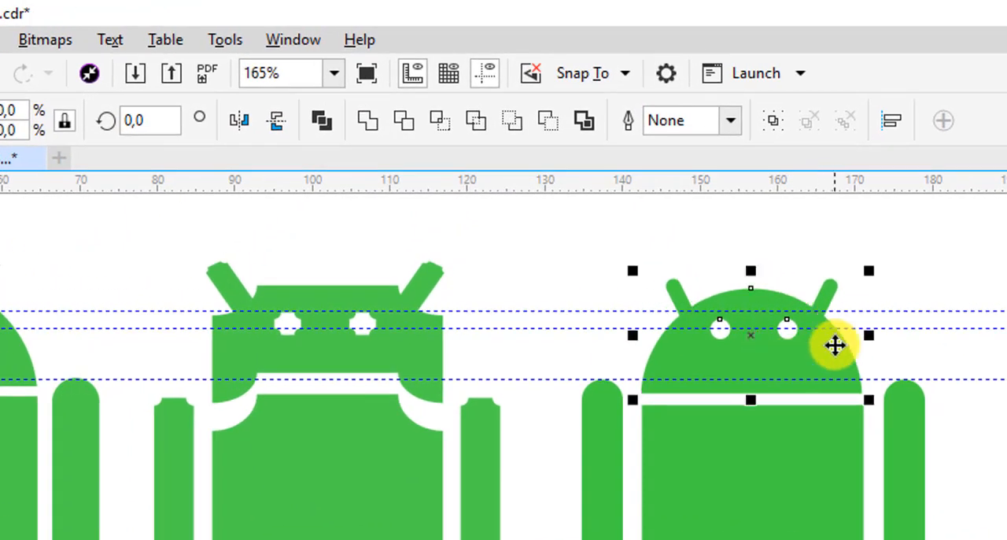
pyautogui.click(411, 135)
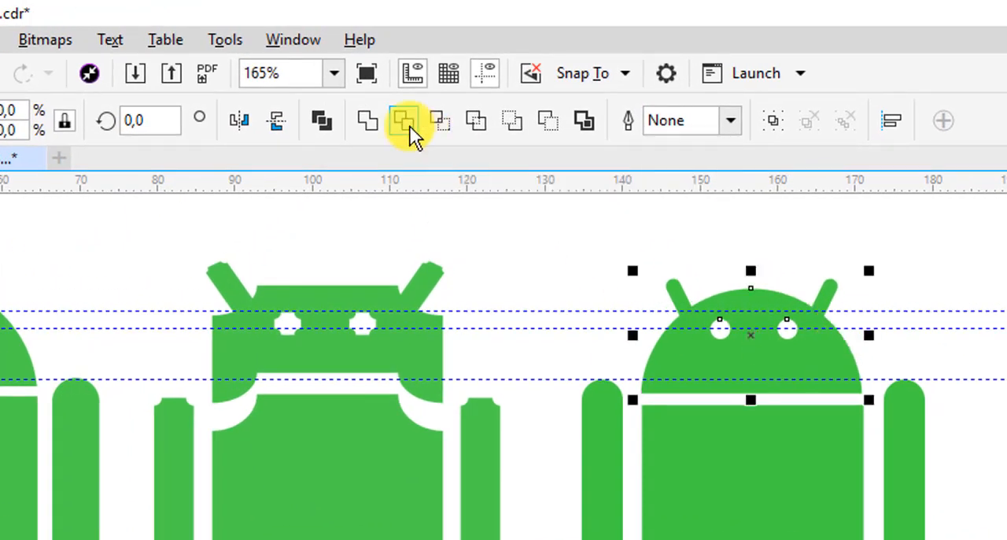
pyautogui.moveTo(692, 258); pyautogui.dragTo(805, 366)
pyautogui.click(1006, 354)
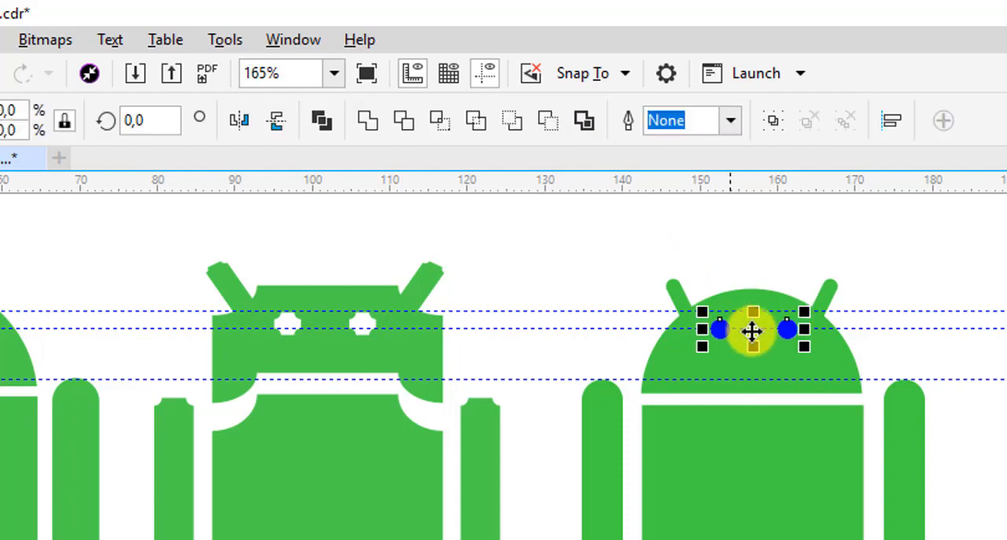
pyautogui.moveTo(753, 330); pyautogui.dragTo(1006, 476)
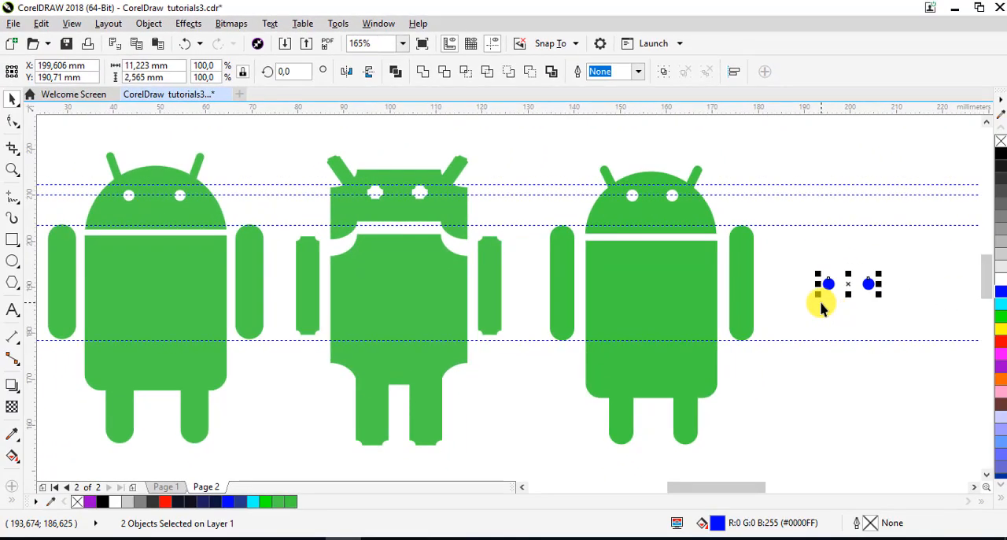
pyautogui.press('Delete')
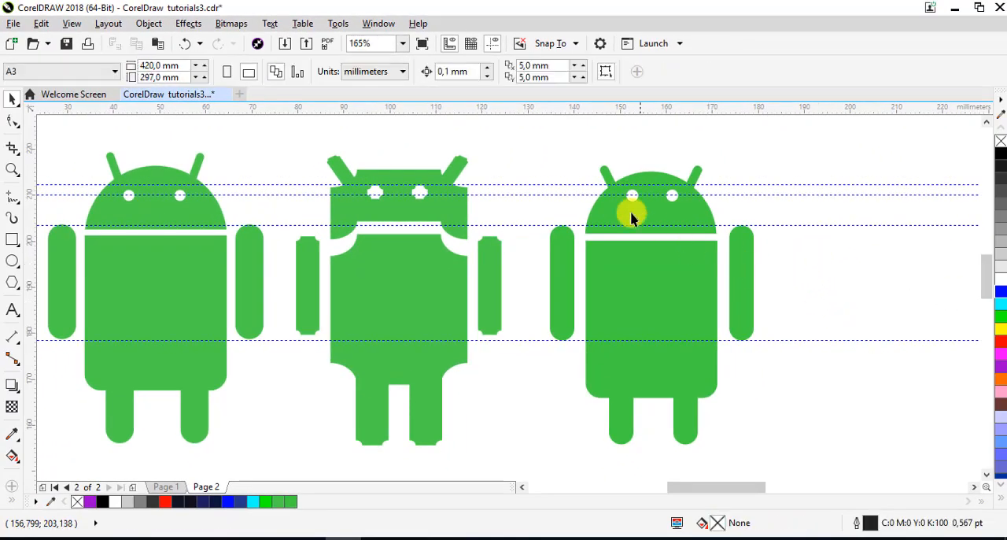
# Move both arms of the right-hand robot slightly closer to its body
pyautogui.click(742, 299)
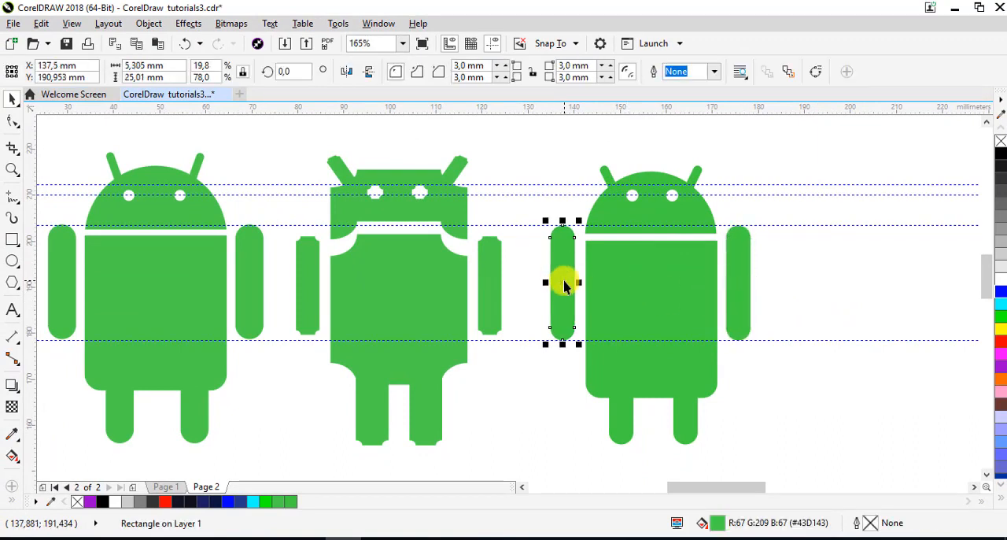
pyautogui.click(792, 292)
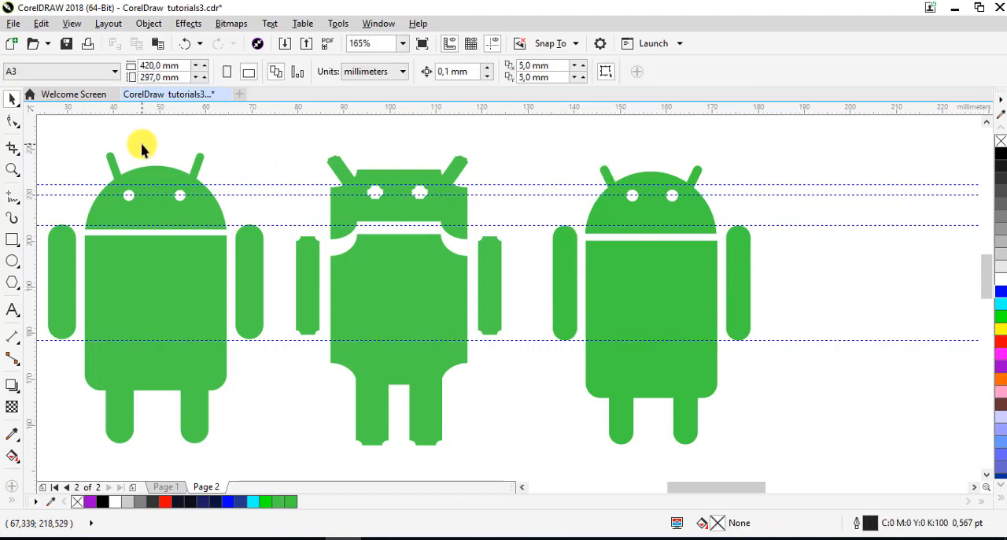
# Draw a rectangle about 28.9 by 33.6 mm over the right-hand robot's body and move it to the empty area beside the robot
pyautogui.click(423, 281)
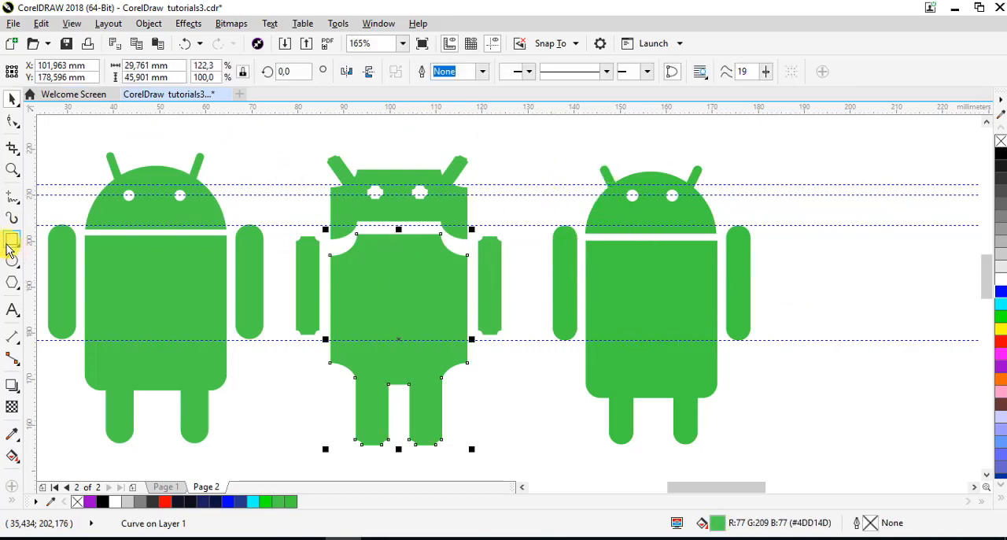
pyautogui.click(625, 307)
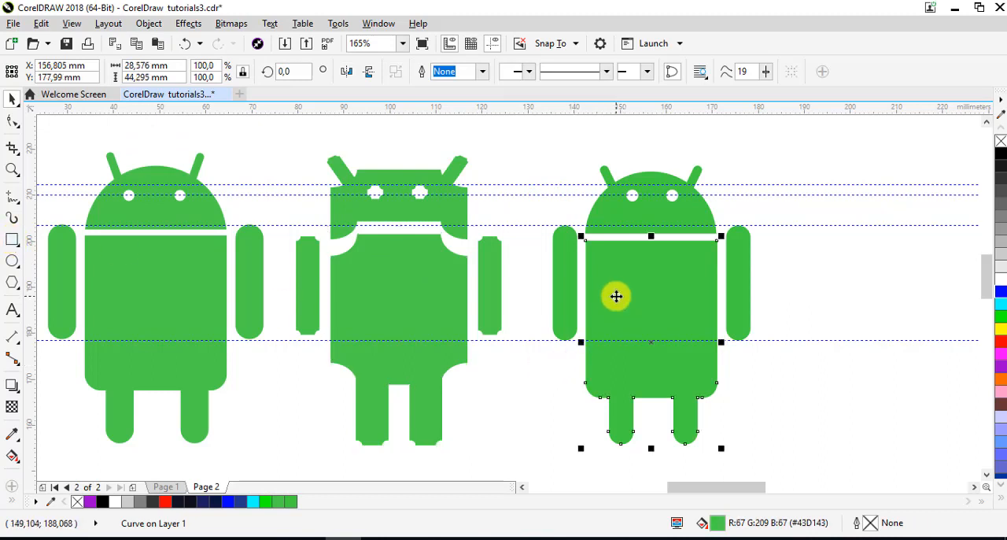
pyautogui.click(12, 238)
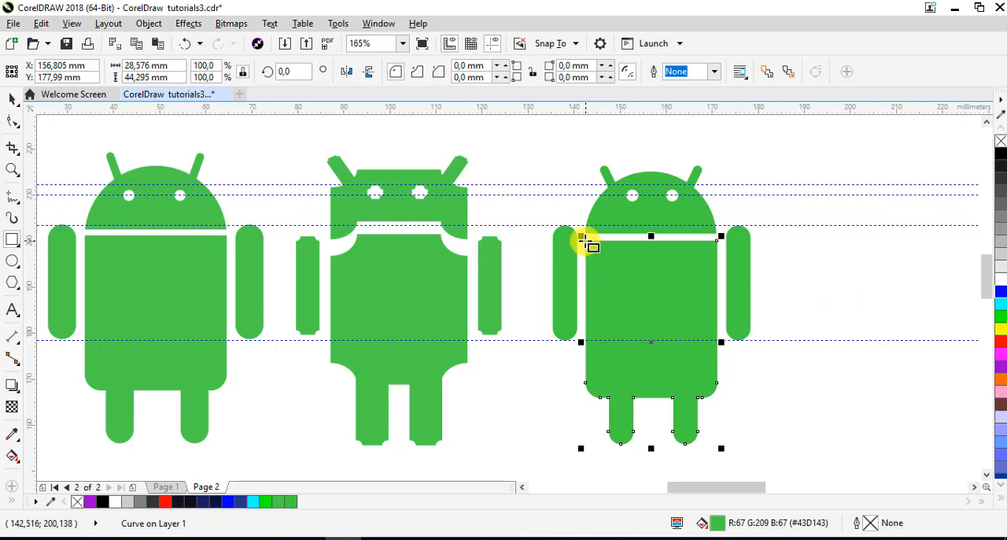
pyautogui.moveTo(586, 241); pyautogui.dragTo(721, 396)
pyautogui.press('space')
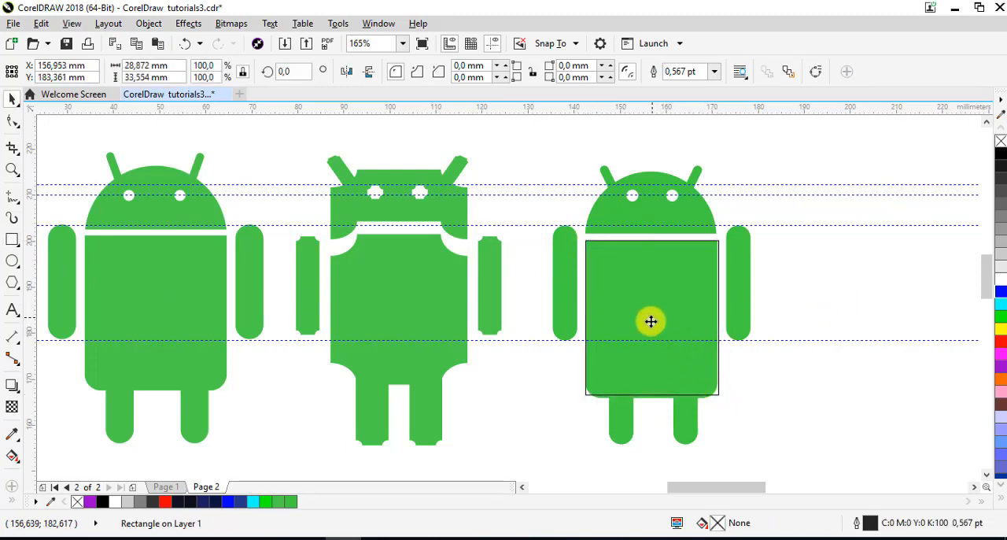
pyautogui.moveTo(651, 321); pyautogui.dragTo(892, 322)
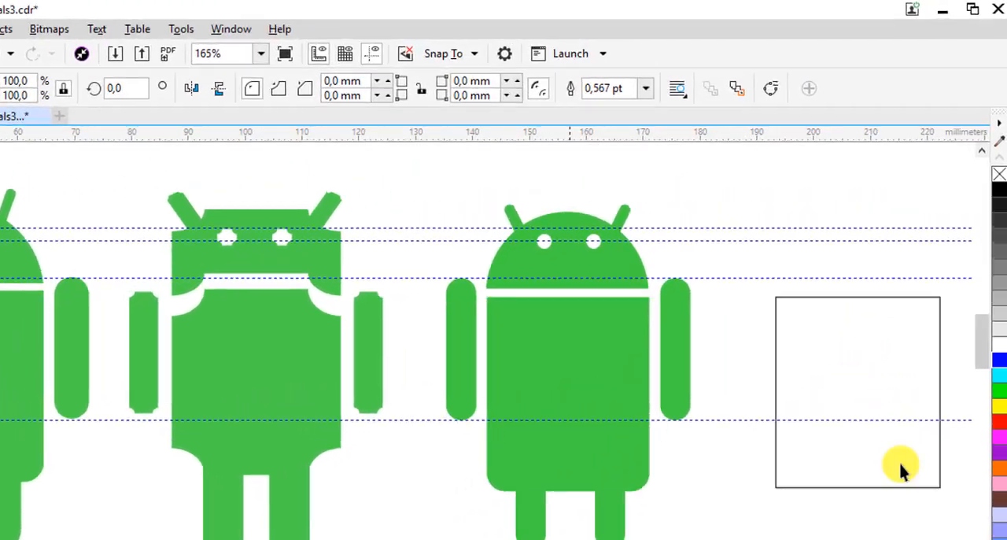
# Give the outlined rectangle scalloped lower corners with a radius of 2.5 mm, keeping both upper corners square
pyautogui.click(959, 539)
pyautogui.moveTo(724, 374); pyautogui.dragTo(724, 374)
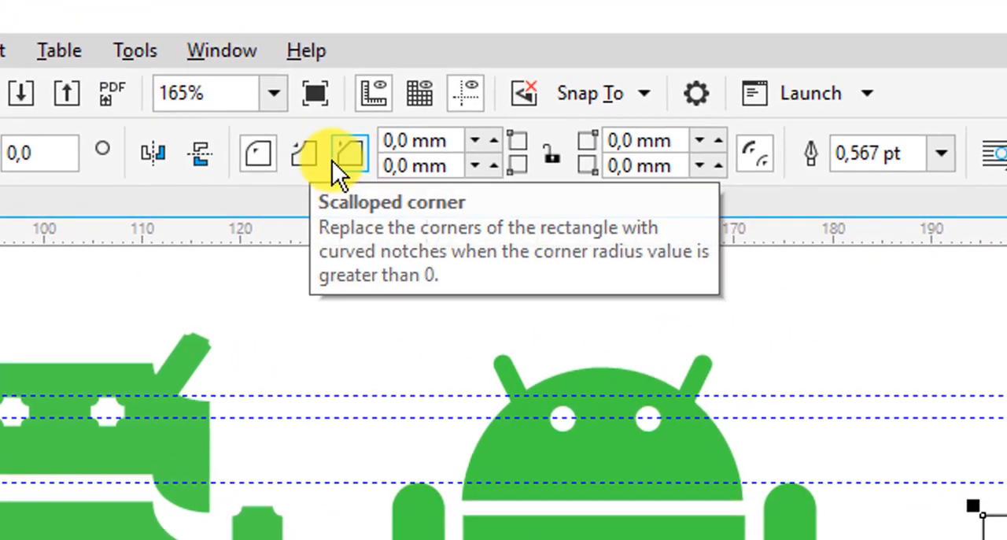
pyautogui.click(303, 153)
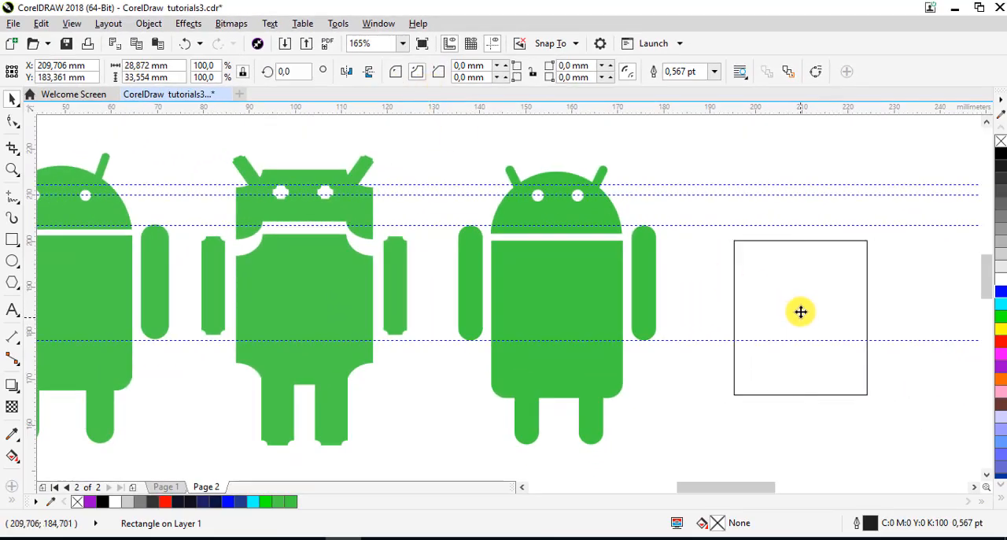
pyautogui.click(801, 312)
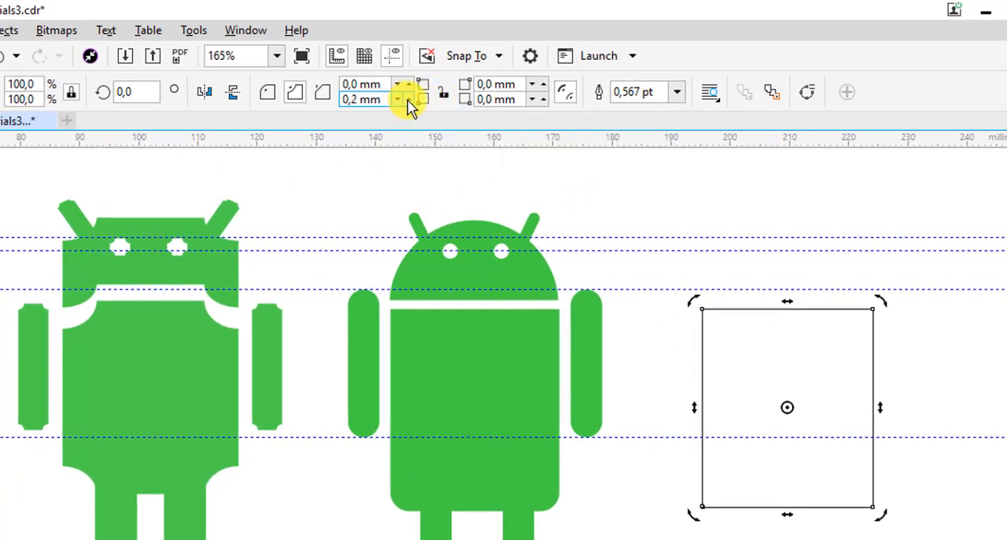
pyautogui.moveTo(388, 103); pyautogui.dragTo(259, 99)
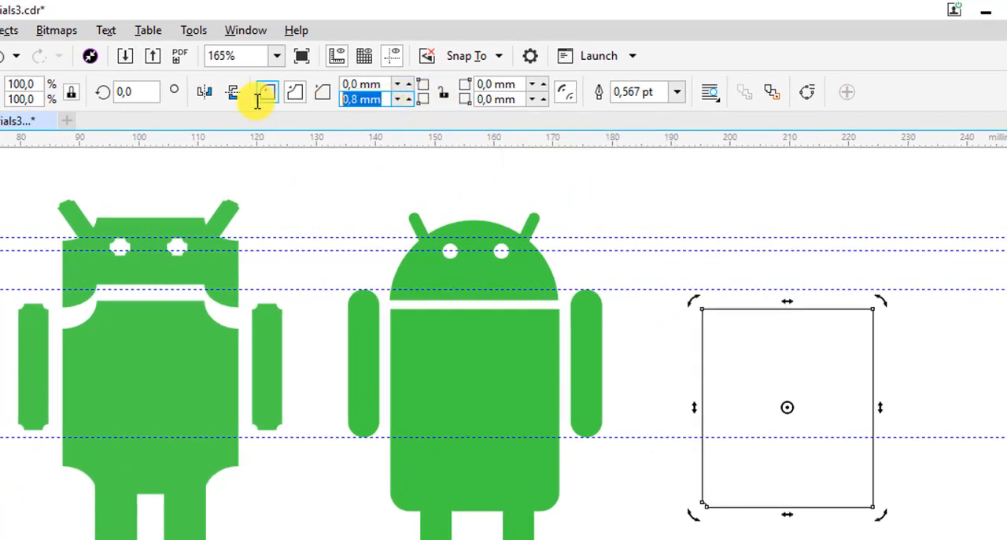
pyautogui.write('2,')
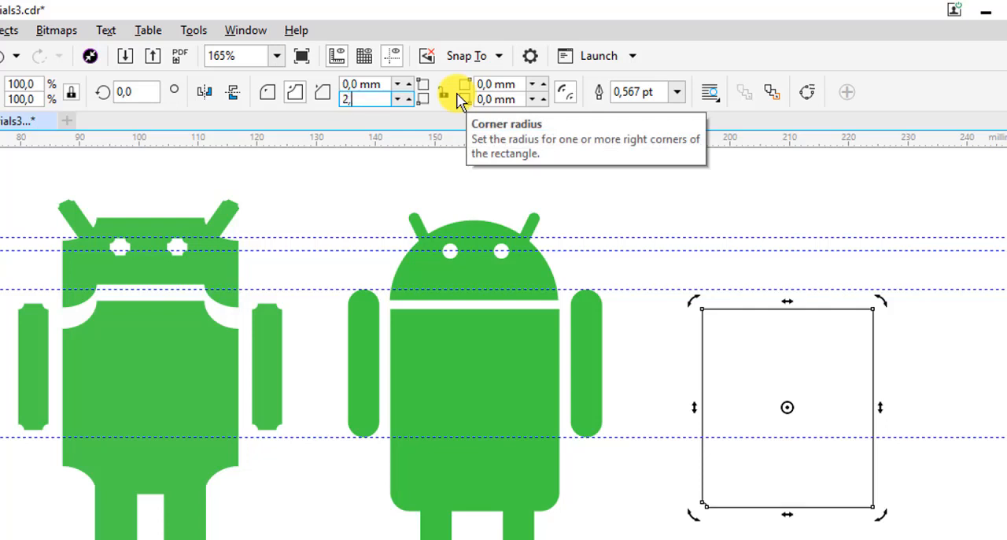
pyautogui.write('5')
pyautogui.press('Return')
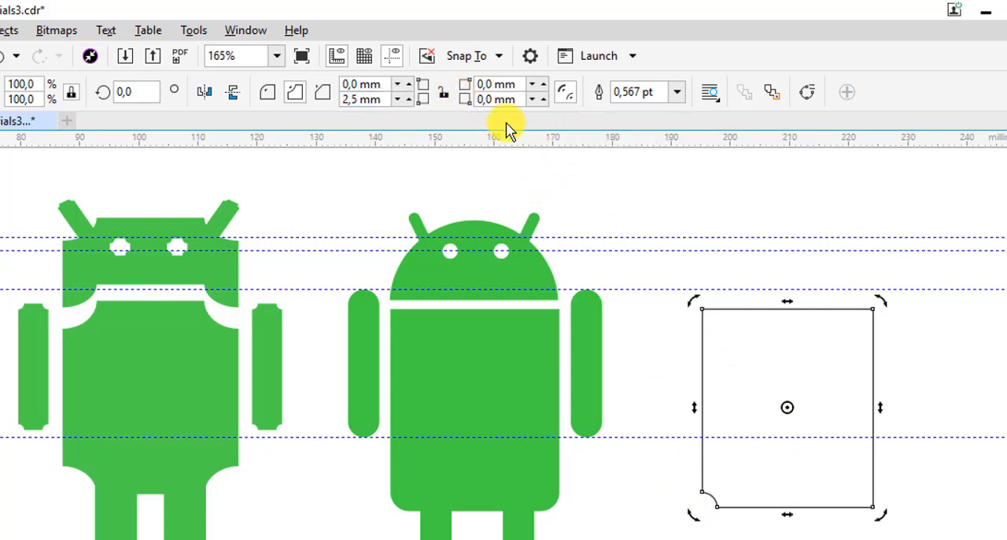
pyautogui.click(522, 103)
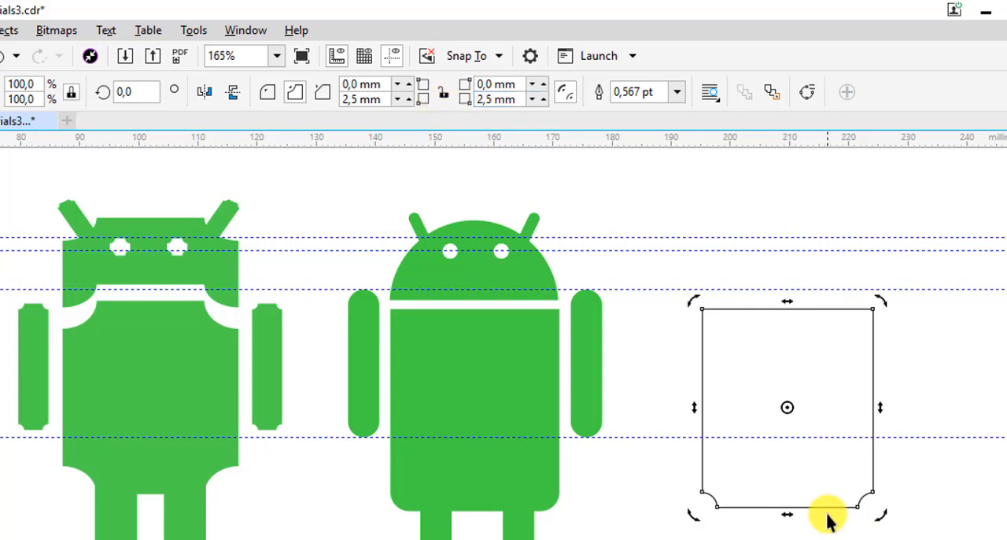
pyautogui.click(802, 458)
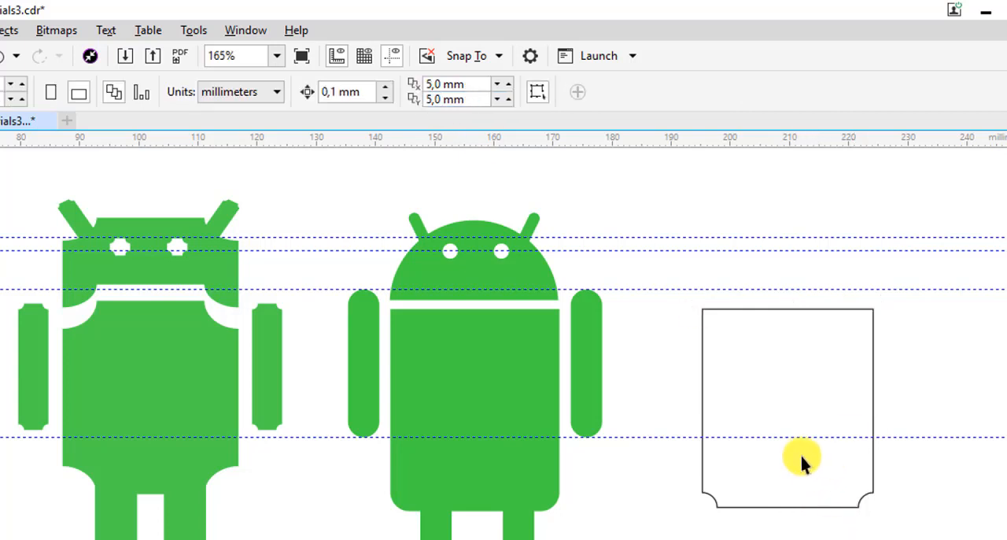
# Fill the scalloped rectangle red and remove its outline
pyautogui.click(802, 402)
pyautogui.click(897, 538)
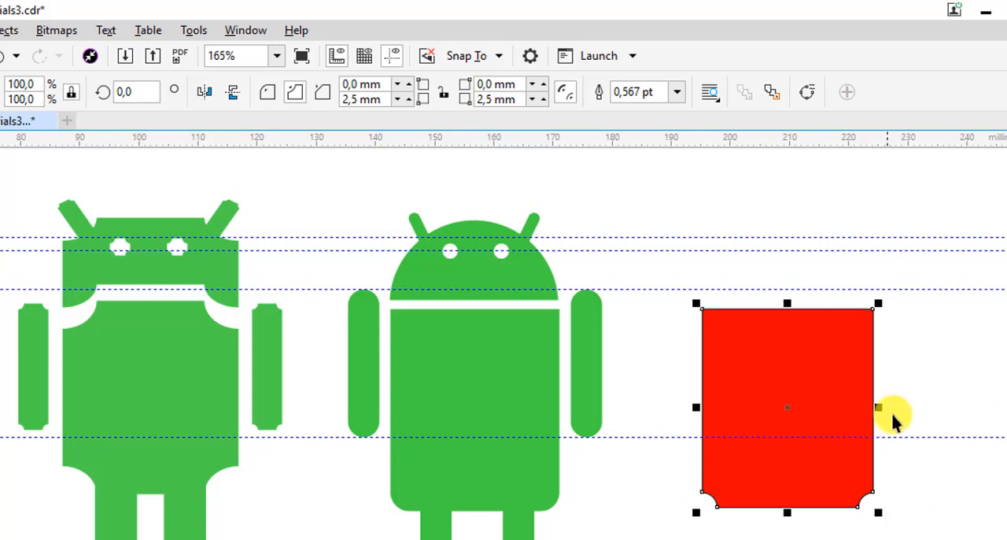
pyautogui.rightClick(799, 539)
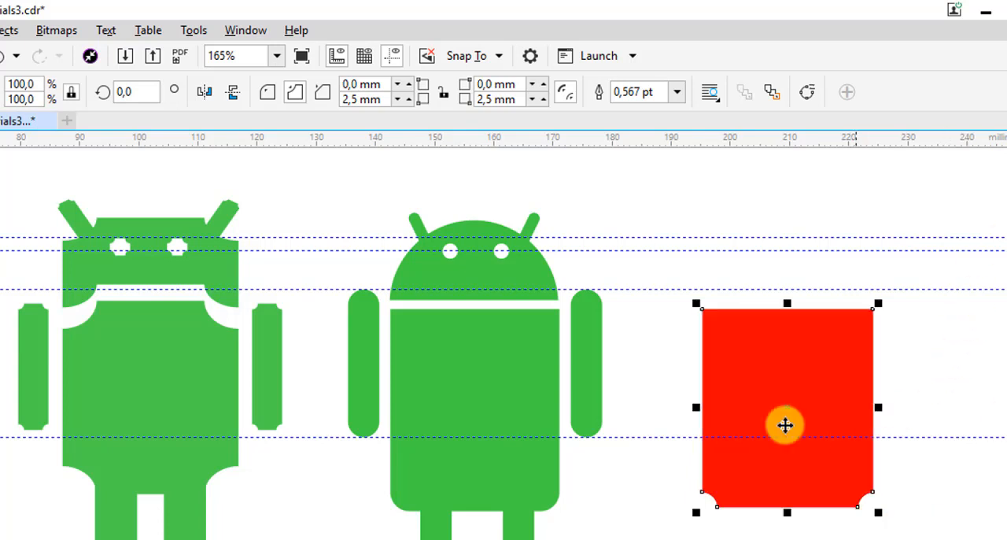
pyautogui.click(765, 366)
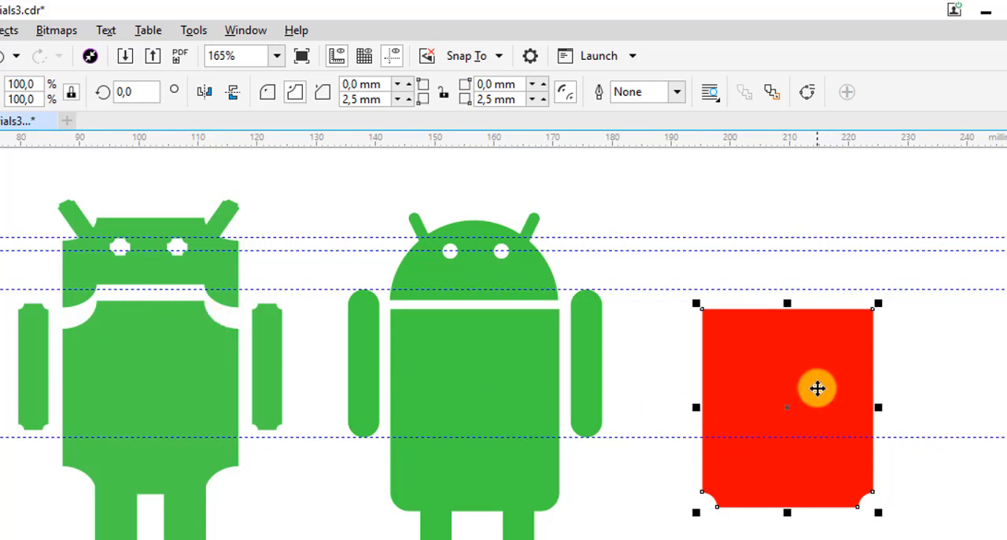
# Set the radius of both lower scalloped corners of the red rectangle to 3 mm
pyautogui.click(367, 99)
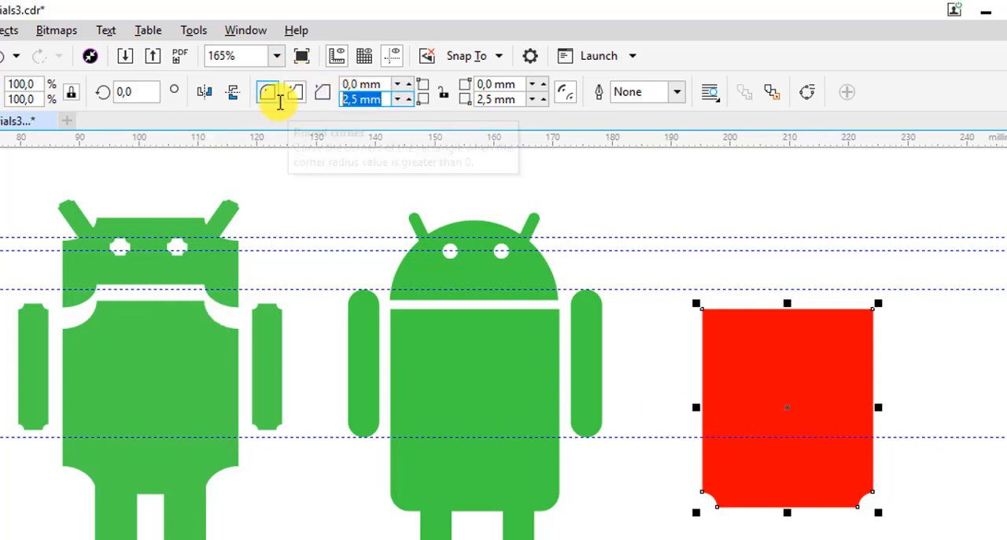
pyautogui.write('3')
pyautogui.click(504, 99)
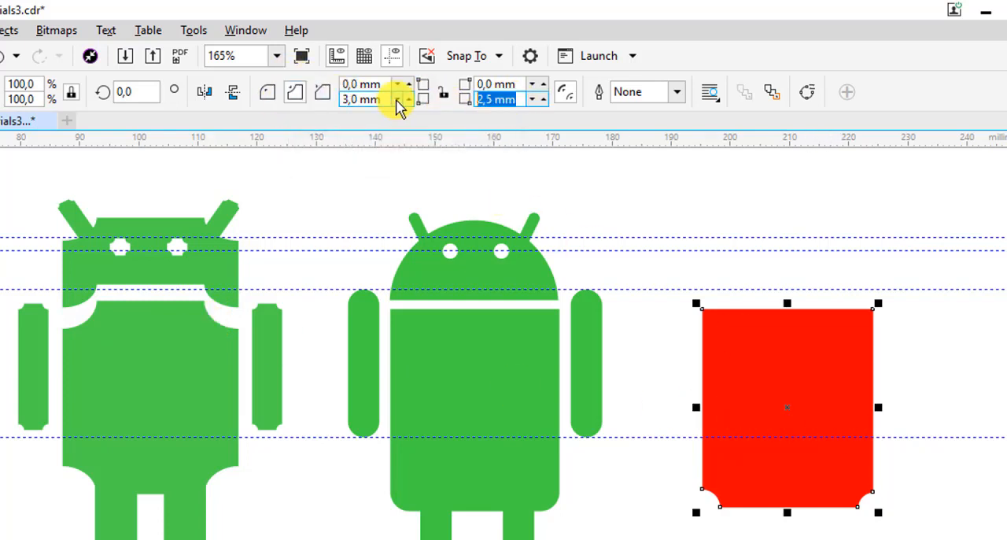
pyautogui.write('3')
pyautogui.press('Return')
pyautogui.click(916, 378)
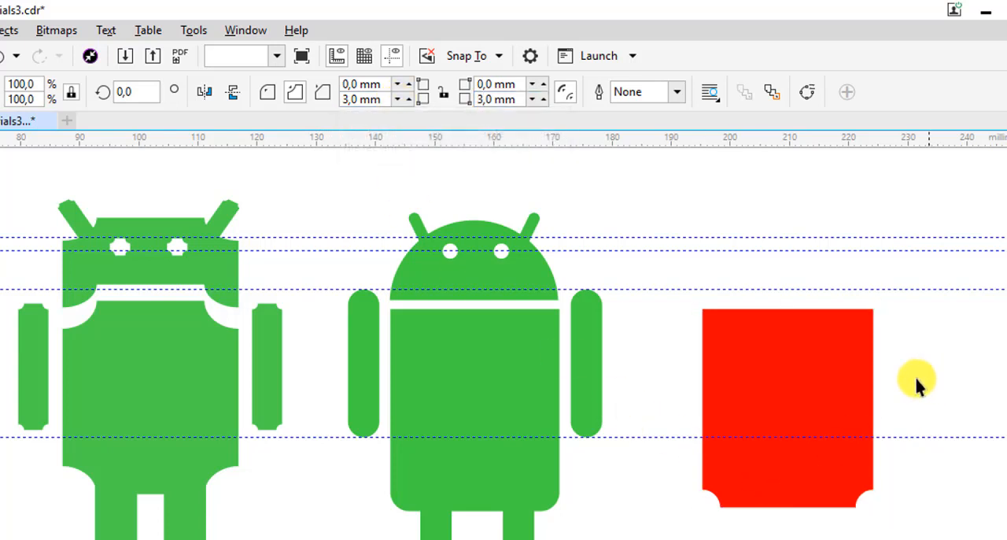
# Copy the red rectangle straight upward so that it overlaps the original, and fill the copy blue
pyautogui.click(802, 389)
pyautogui.moveTo(792, 440); pyautogui.dragTo(800, 384)
pyautogui.rightClick(799, 383)
pyautogui.click(1006, 425)
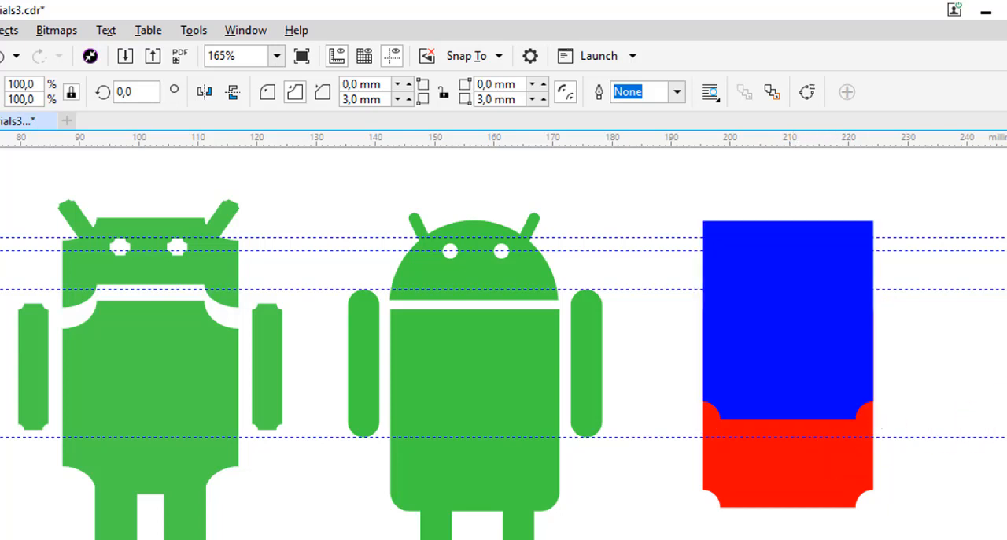
# Send the blue rectangle behind the red one and select the red rectangle
pyautogui.click(770, 93)
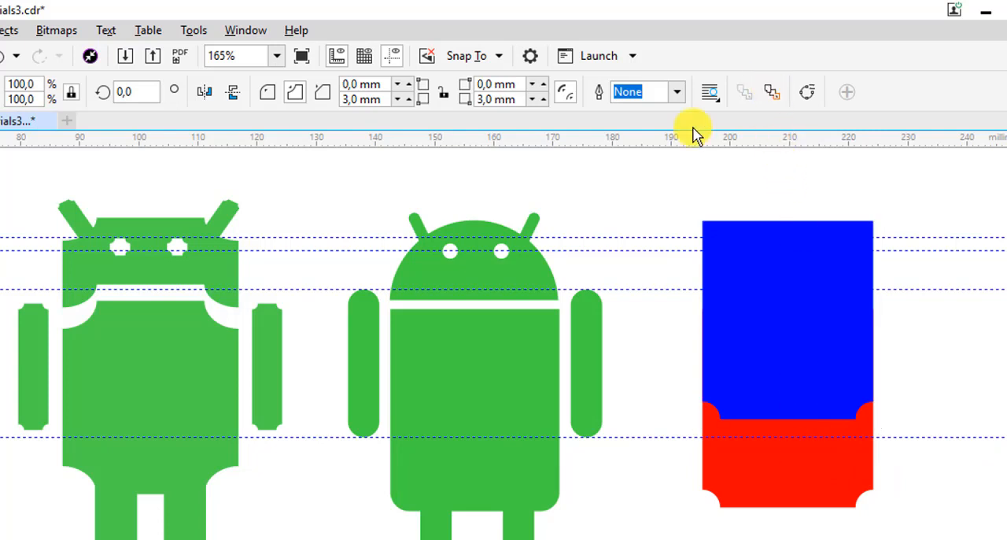
pyautogui.click(949, 337)
pyautogui.click(783, 353)
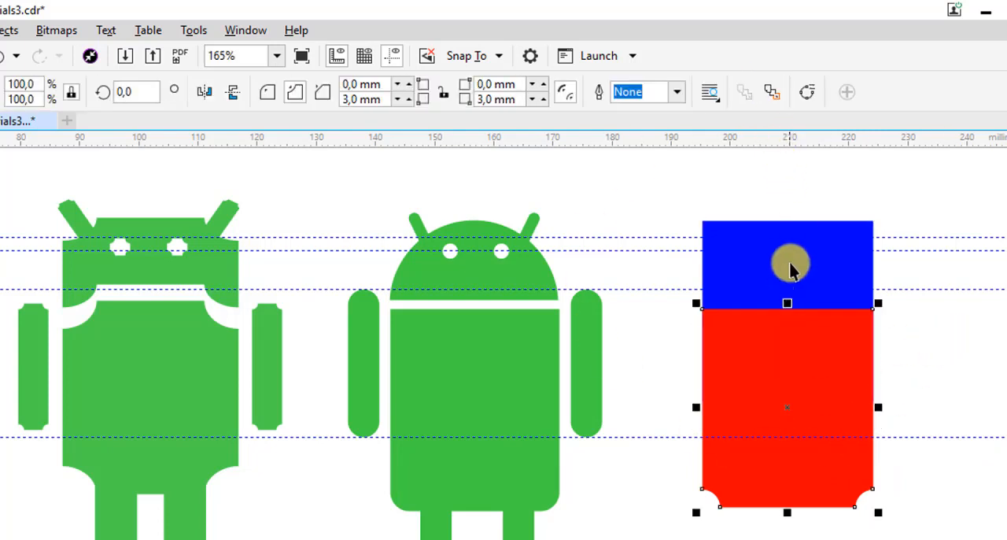
# Set the radius of both upper scalloped corners of the red rectangle to 3 mm
pyautogui.click(791, 264)
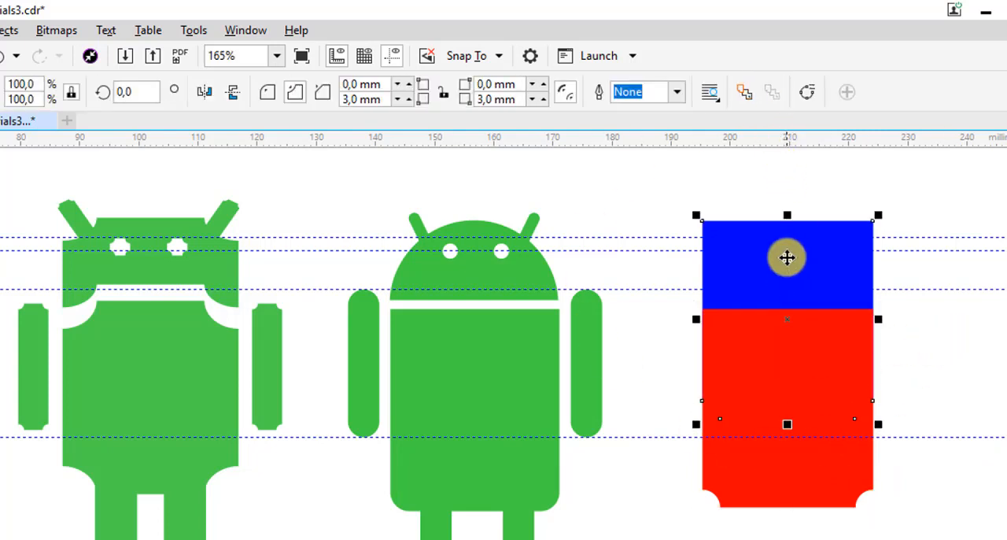
pyautogui.click(800, 344)
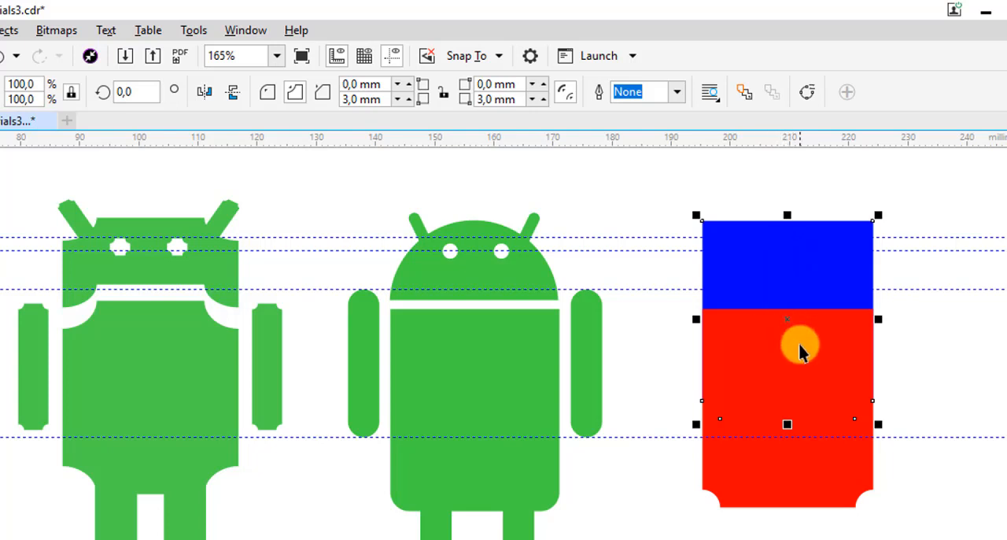
pyautogui.click(386, 83)
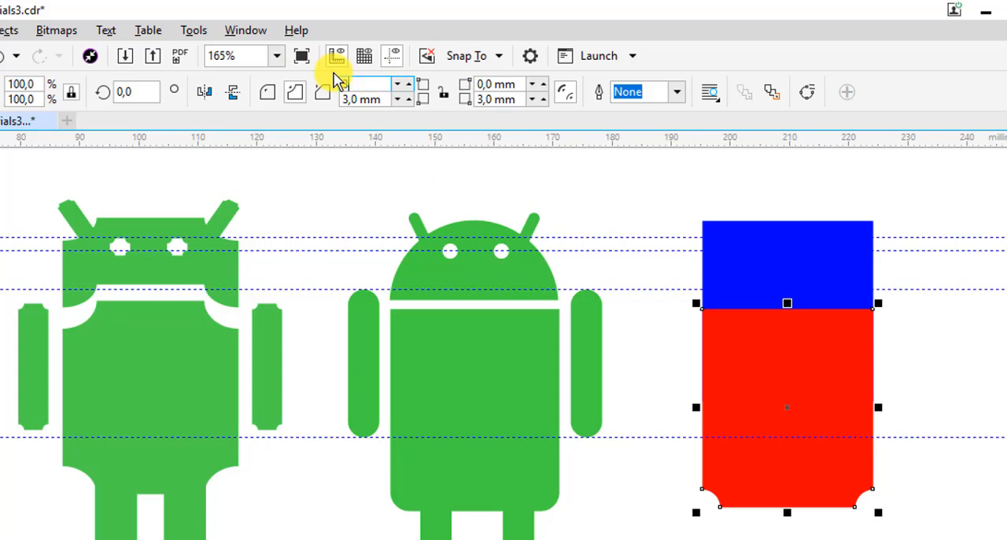
pyautogui.write('3')
pyautogui.press('Return')
pyautogui.click(508, 84)
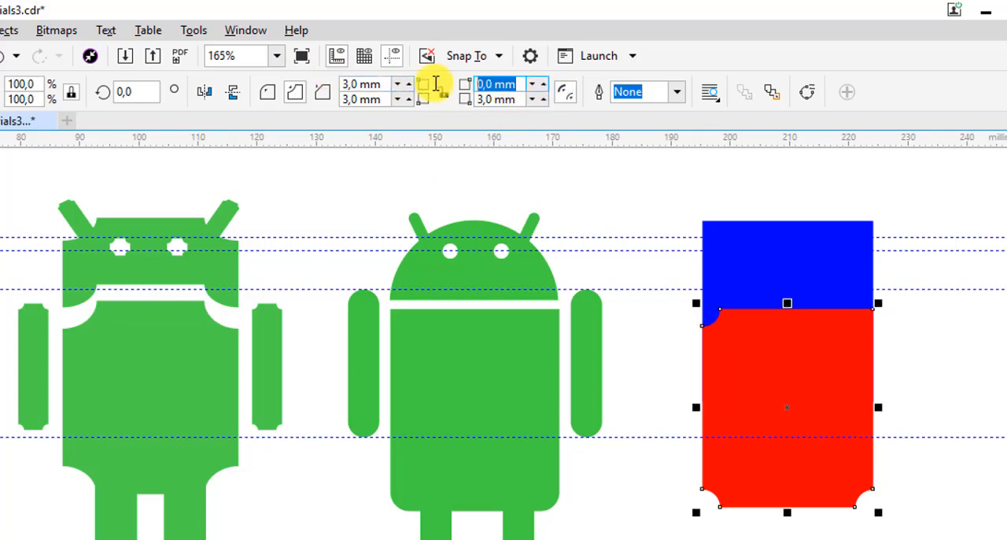
pyautogui.write('3')
pyautogui.press('Return')
pyautogui.click(901, 344)
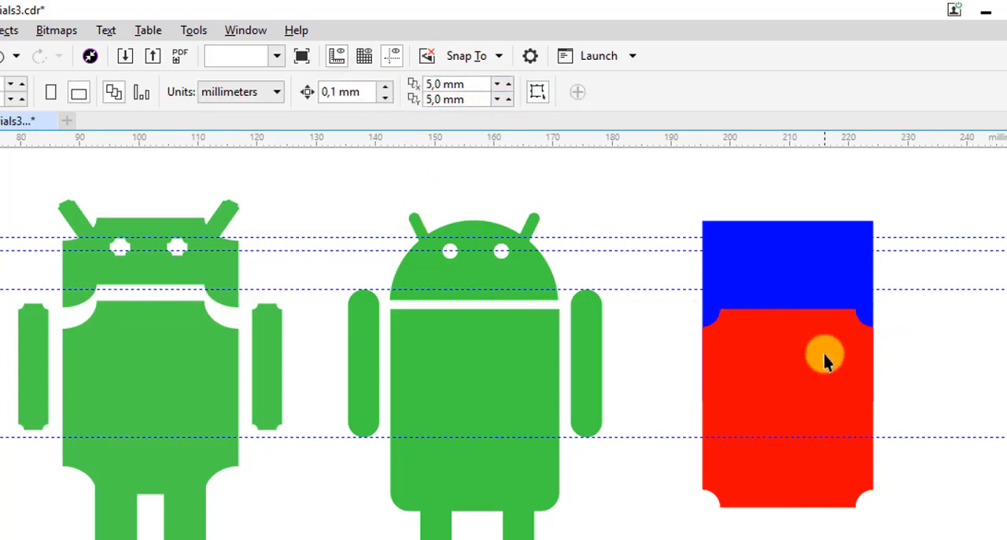
# Add a horizontal guideline level with the rounded robot's head base and stretch the red rectangle up to it, to about 35.1 mm tall
pyautogui.click(824, 354)
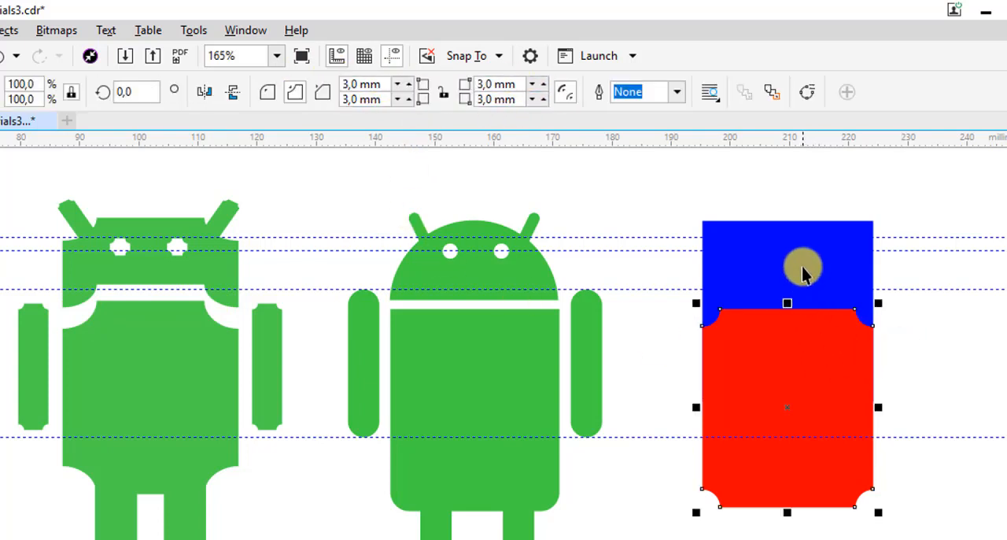
pyautogui.click(797, 338)
pyautogui.moveTo(606, 144); pyautogui.dragTo(493, 309)
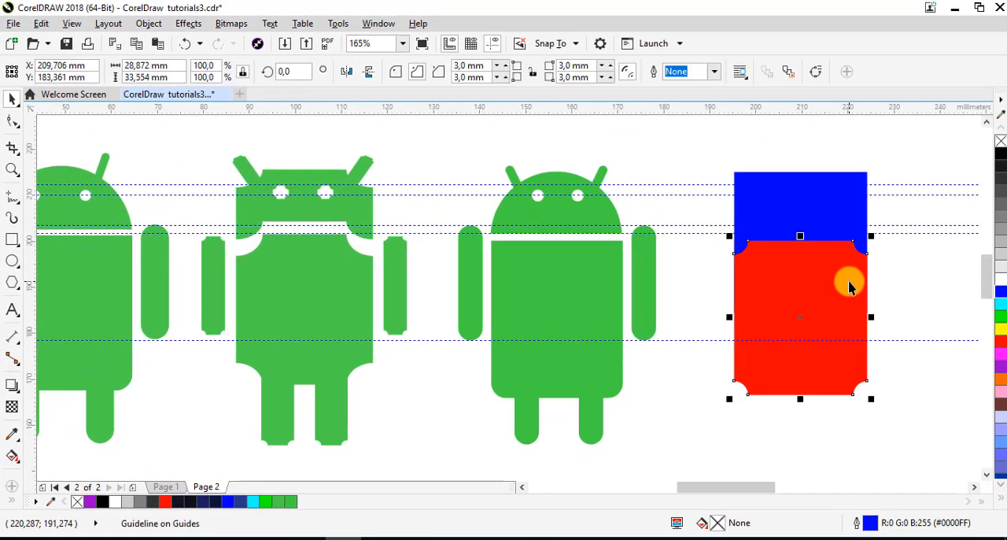
pyautogui.moveTo(800, 238); pyautogui.dragTo(790, 231)
pyautogui.click(942, 258)
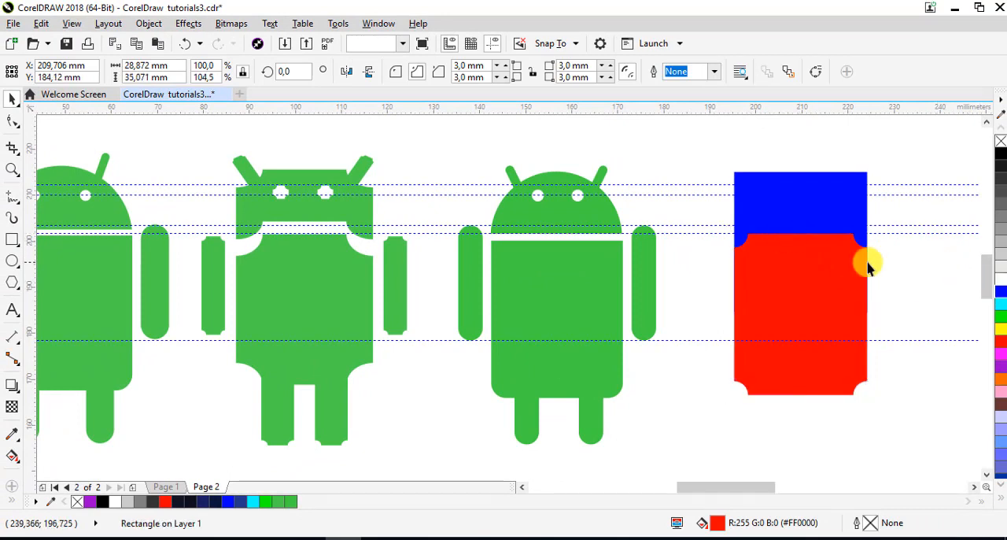
# Select all guidelines on the page and delete them
pyautogui.click(42, 27)
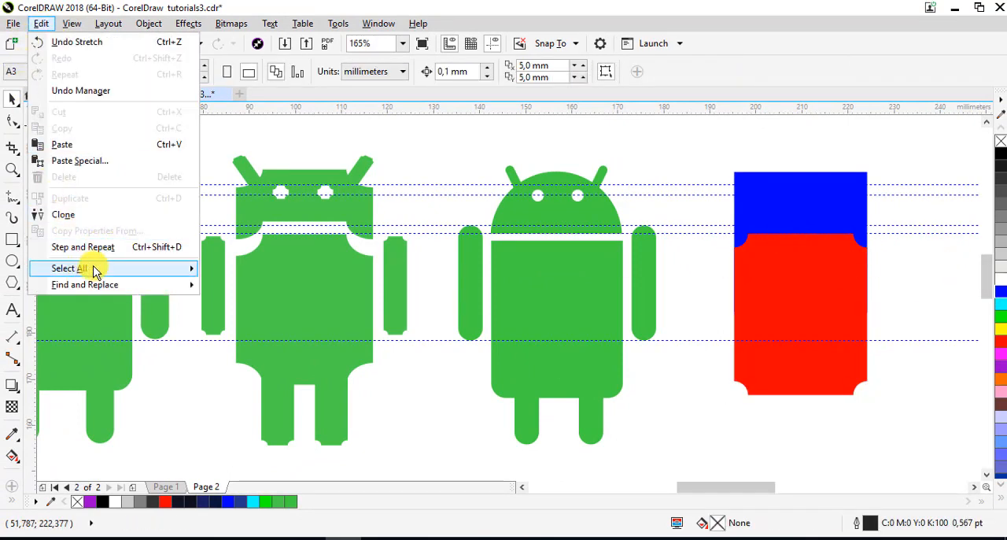
pyautogui.moveTo(89, 267)
pyautogui.click(240, 307)
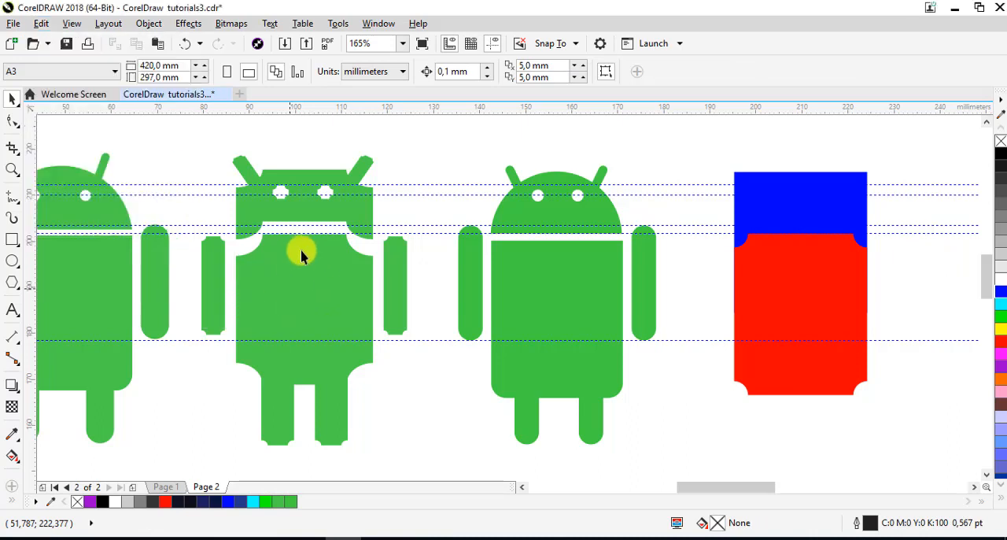
pyautogui.rightClick(203, 185)
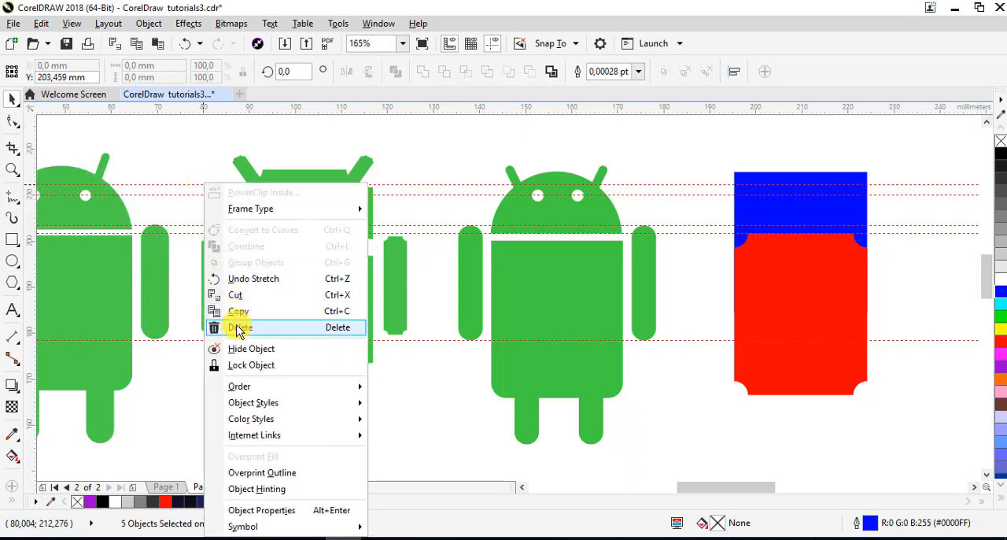
pyautogui.click(237, 325)
# Set the scalloped corner radius of the blue rectangle to 3 mm on all four corners
pyautogui.click(802, 274)
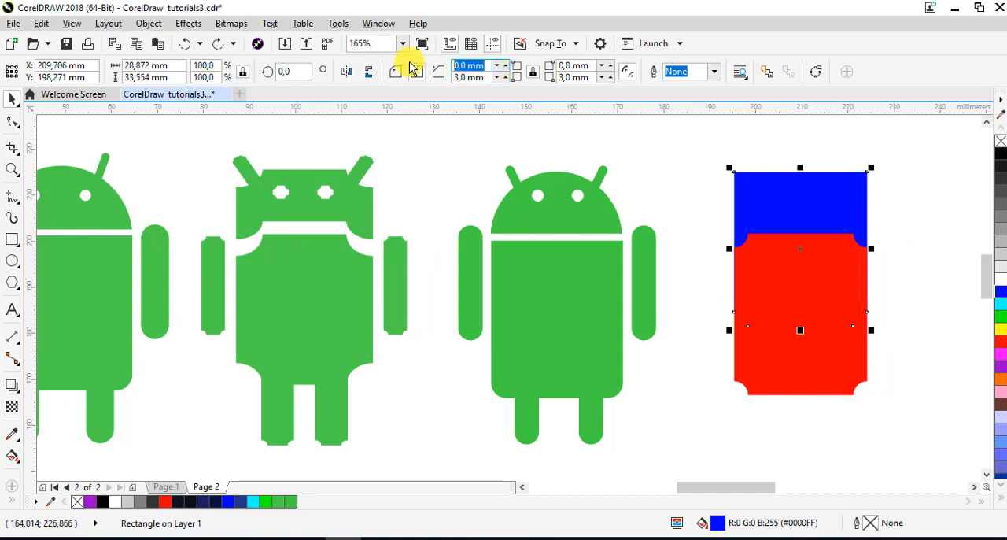
pyautogui.press('Return')
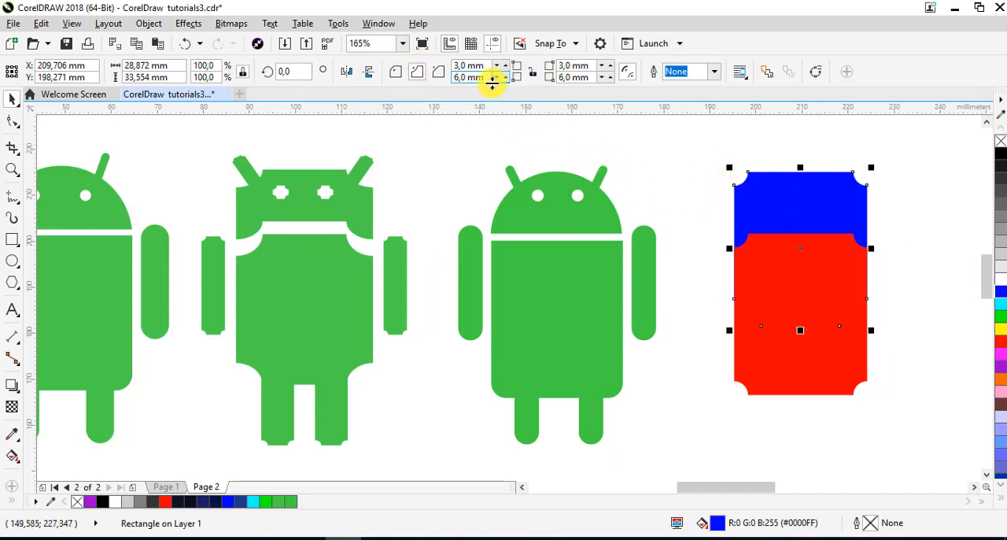
pyautogui.write('3')
pyautogui.press('Return')
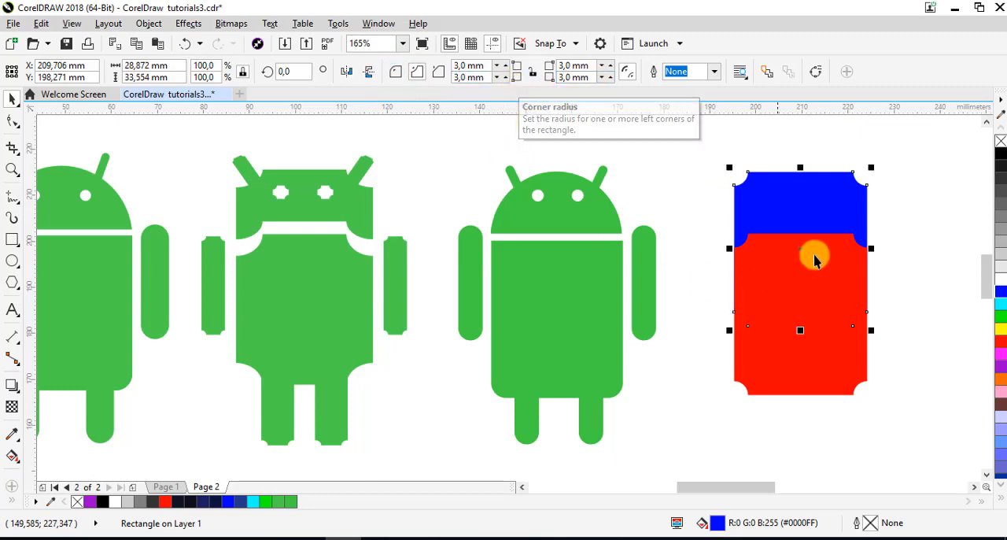
pyautogui.click(913, 254)
# Shift the blue rectangle down slightly and trim away its part overlapped by the red rectangle
pyautogui.click(815, 233)
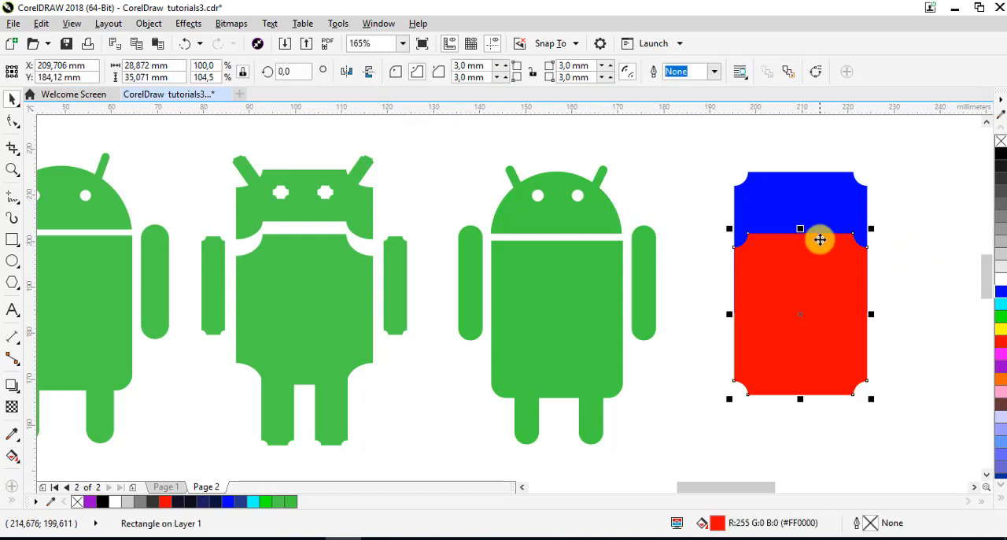
pyautogui.moveTo(797, 191); pyautogui.dragTo(795, 194)
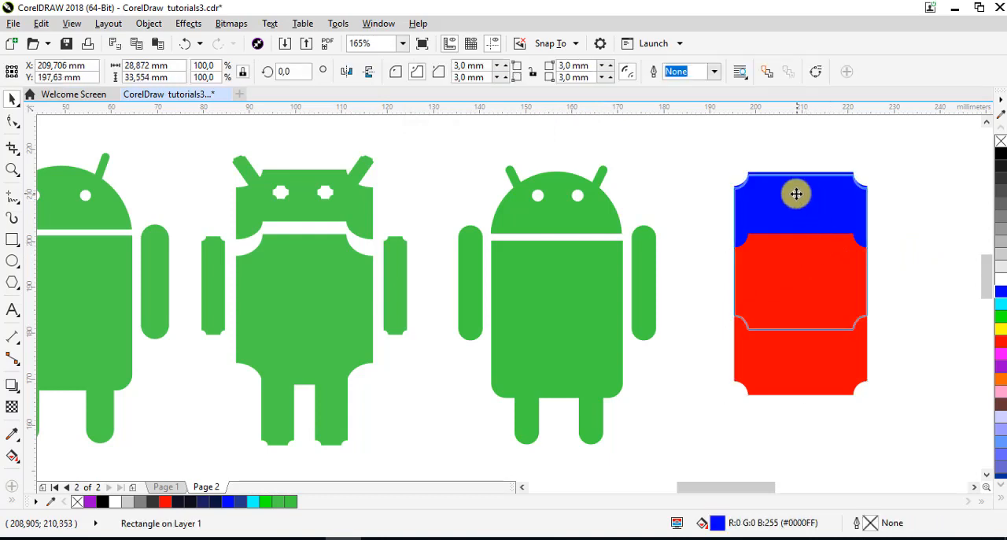
pyautogui.click(810, 310)
pyautogui.keyDown('shift'); pyautogui.click(793, 220); pyautogui.keyUp('shift')
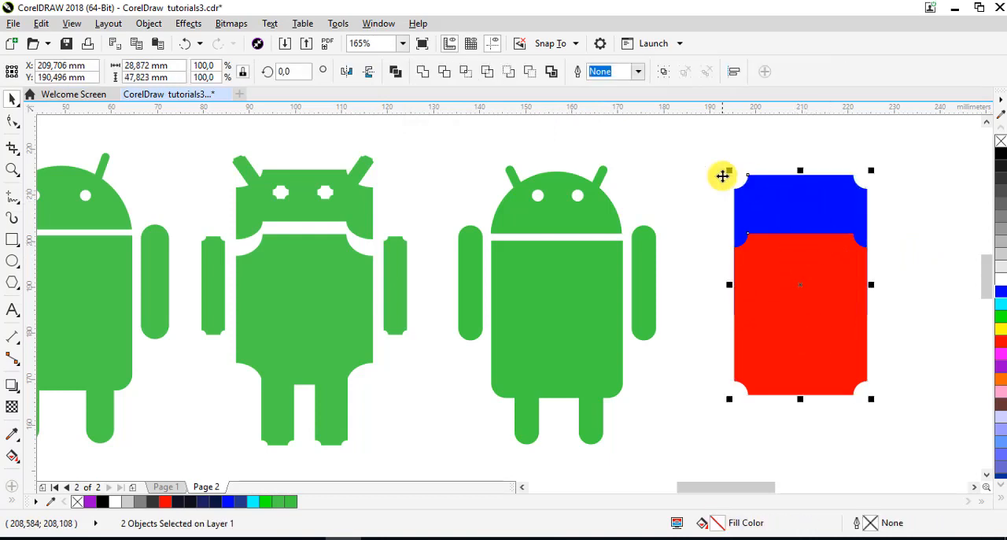
pyautogui.click(445, 73)
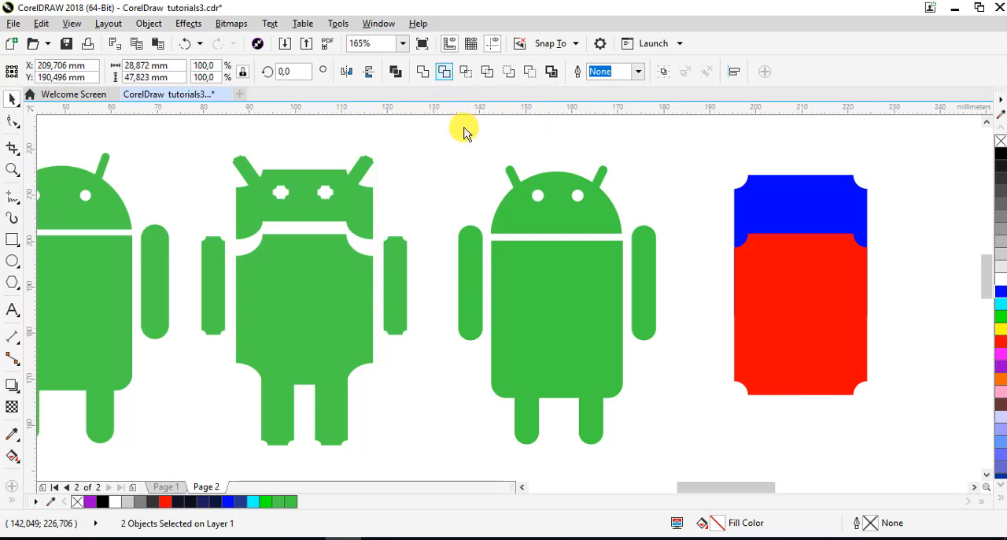
pyautogui.click(906, 286)
# Move the trimmed blue head straight up to leave a narrow gap above the red body
pyautogui.click(793, 208)
pyautogui.moveTo(792, 208); pyautogui.dragTo(794, 193)
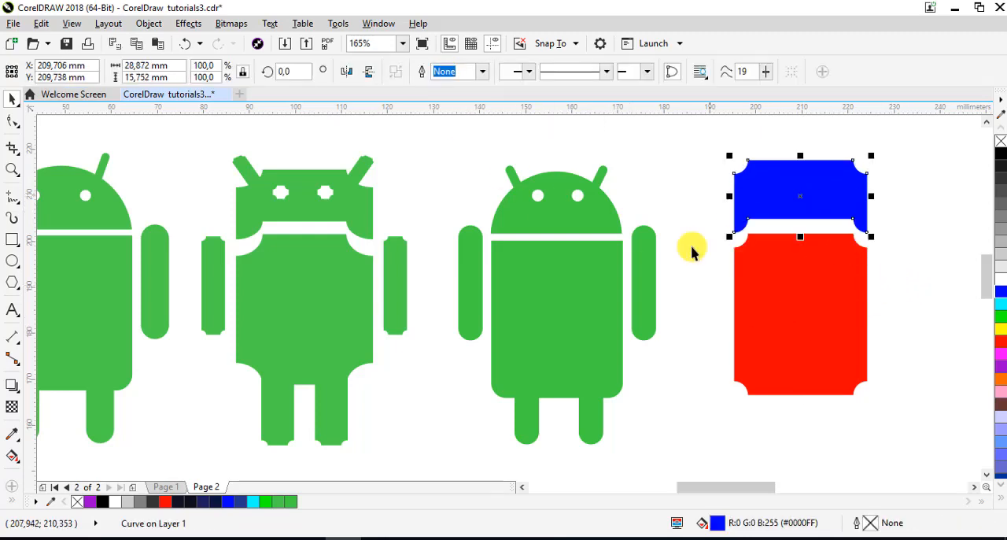
pyautogui.click(909, 281)
# Copy the red body to its left and shrink the copy to an arm about 4.8 mm wide and 22.2 mm tall
pyautogui.click(828, 296)
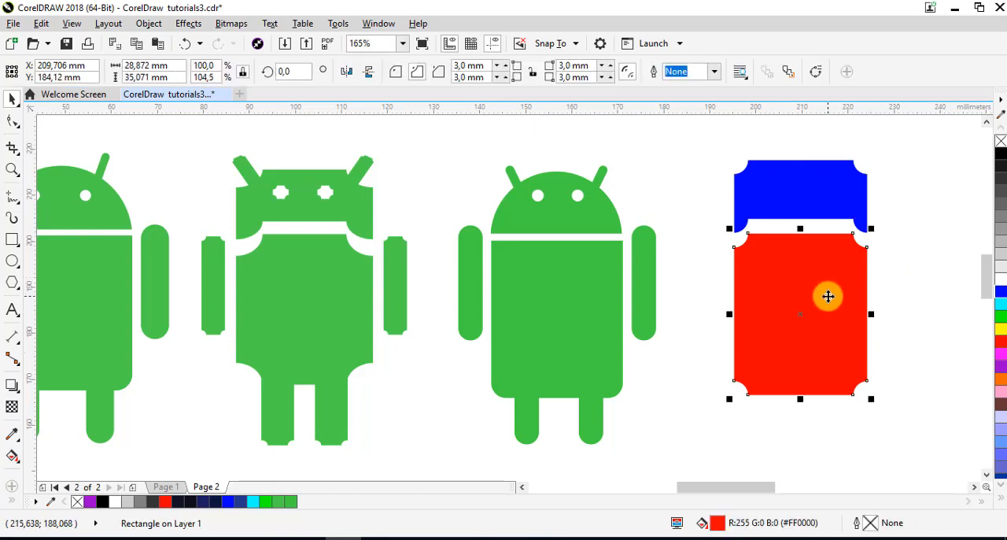
pyautogui.moveTo(828, 296); pyautogui.dragTo(682, 293)
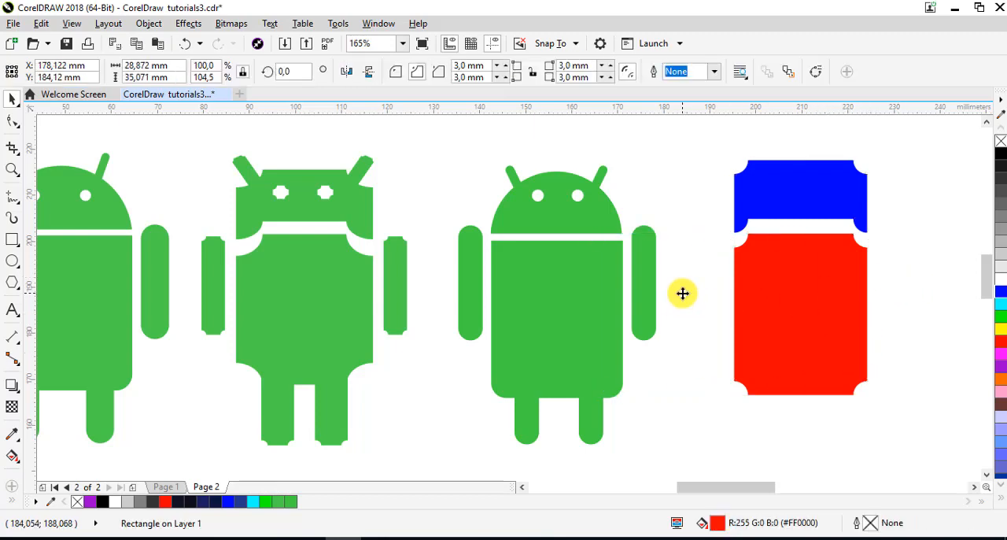
pyautogui.moveTo(583, 312); pyautogui.dragTo(634, 299)
pyautogui.moveTo(668, 283); pyautogui.dragTo(670, 284)
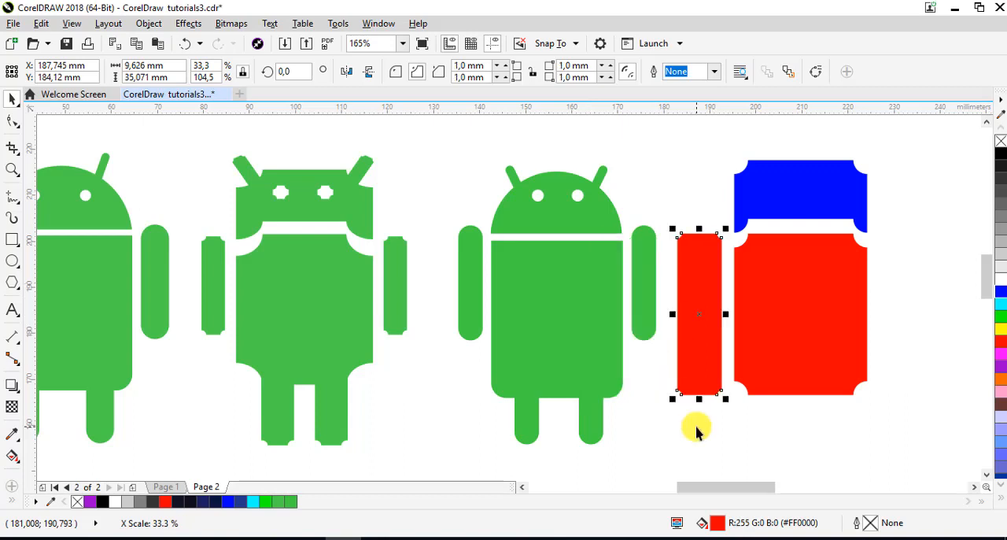
pyautogui.moveTo(697, 394); pyautogui.dragTo(691, 337)
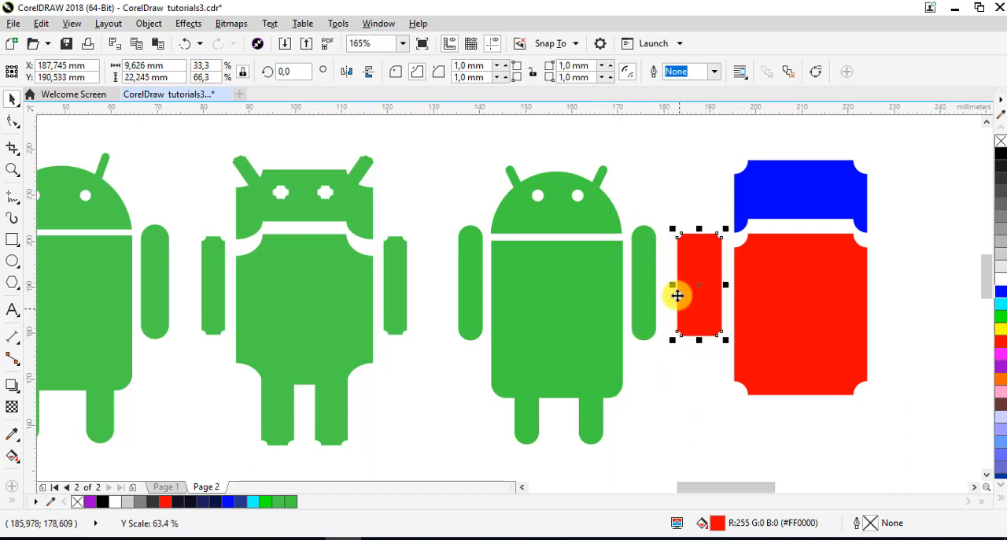
pyautogui.moveTo(678, 285); pyautogui.dragTo(701, 285)
pyautogui.click(685, 362)
# Set the radius of all four scalloped corners of the red arm to 1 mm
pyautogui.click(704, 292)
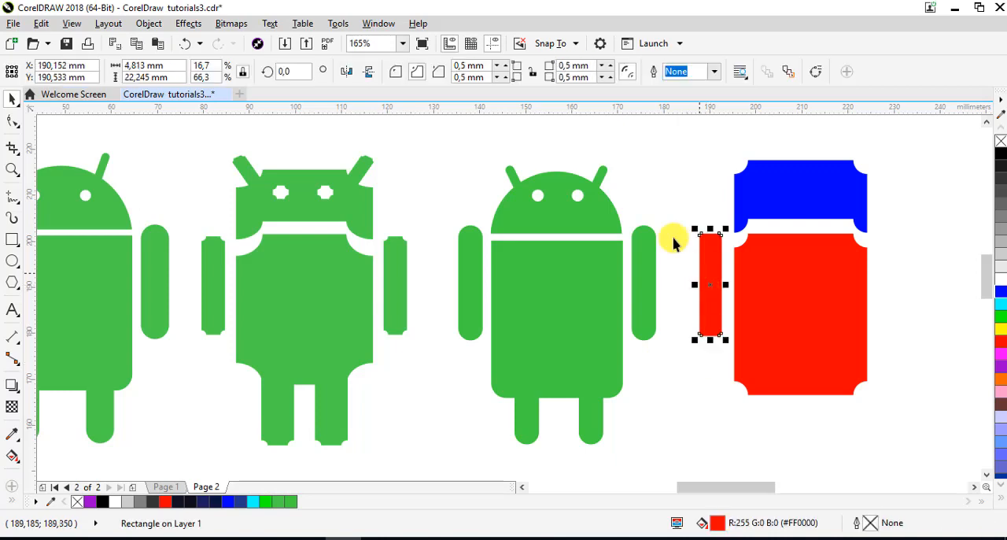
pyautogui.click(576, 67)
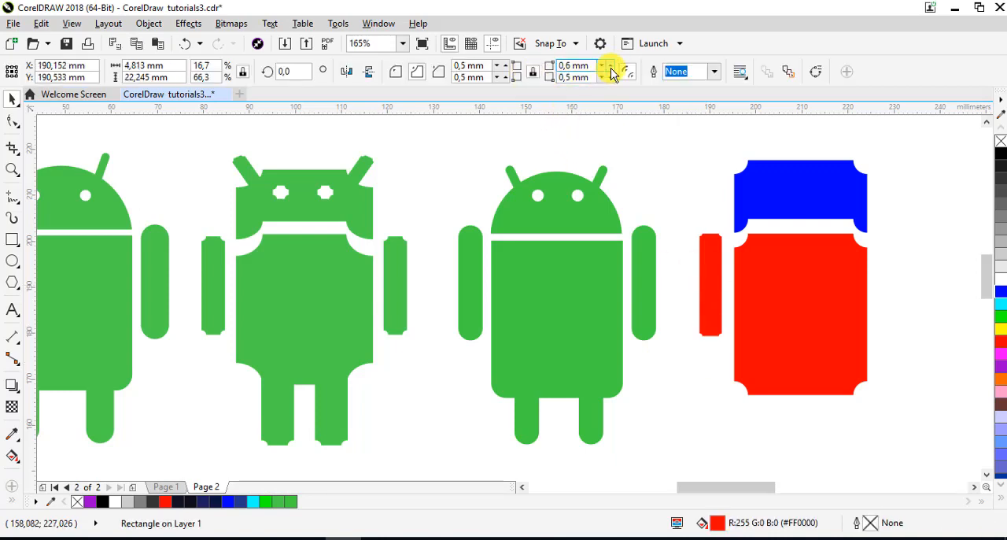
pyautogui.press('Return')
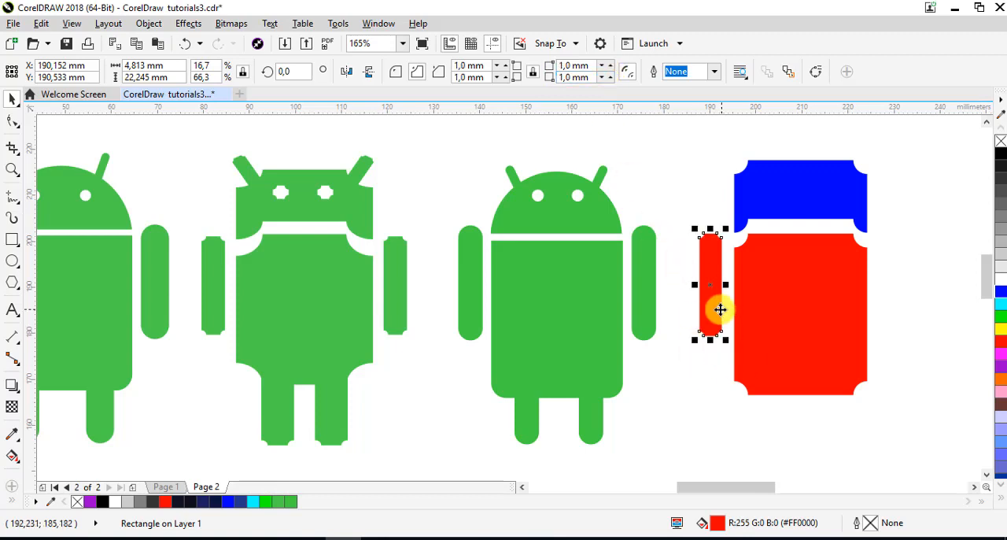
# Duplicate the arm to the body's other side and as two green-filled legs overlapping the body's lower edge
pyautogui.moveTo(712, 305); pyautogui.dragTo(769, 388)
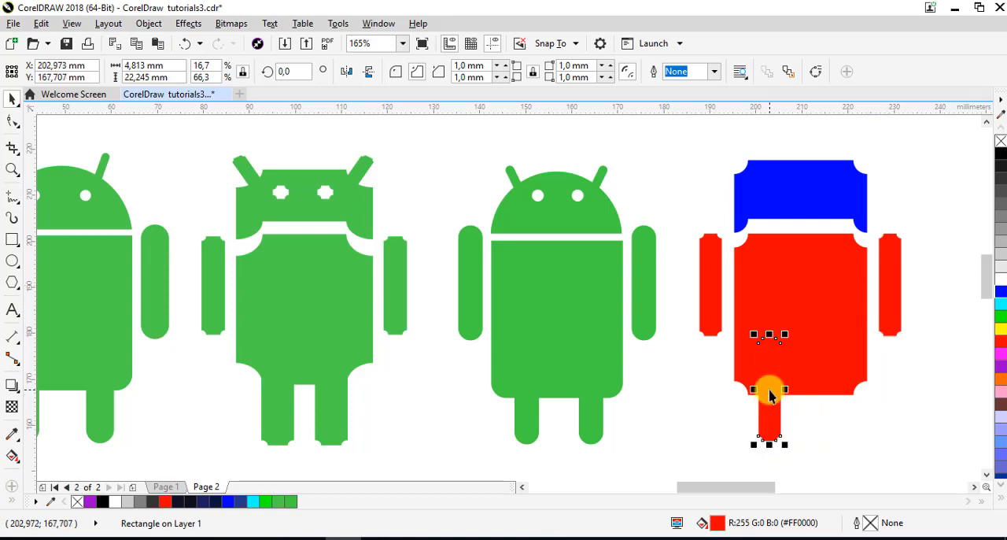
pyautogui.click(1000, 317)
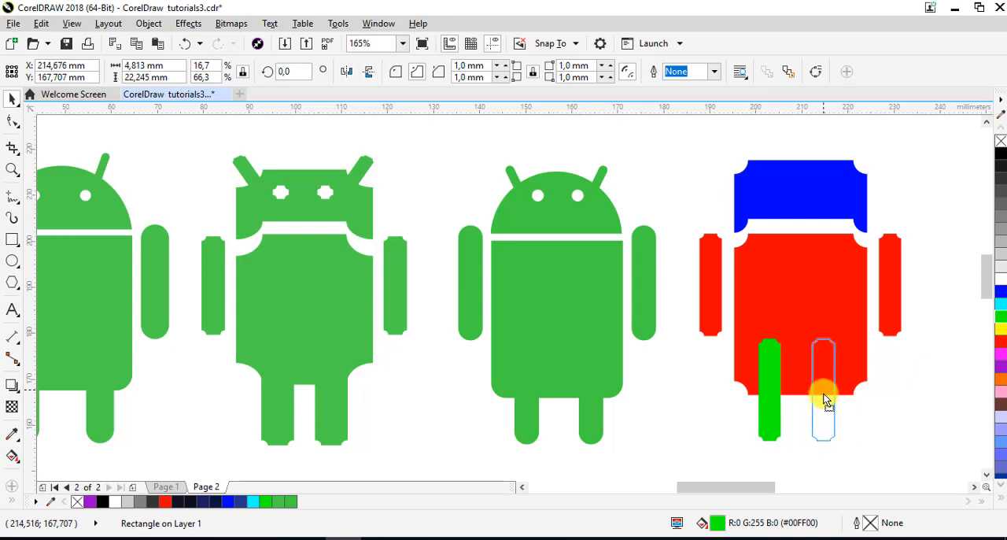
pyautogui.moveTo(831, 395); pyautogui.dragTo(835, 401)
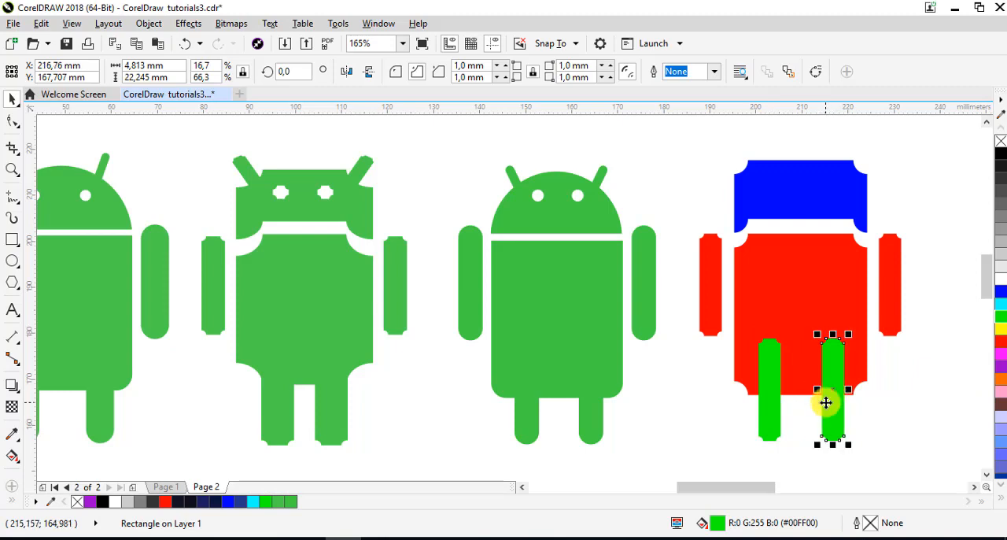
pyautogui.keyDown('shift'); pyautogui.click(776, 353); pyautogui.keyUp('shift')
pyautogui.keyDown('shift'); pyautogui.click(792, 307); pyautogui.keyUp('shift')
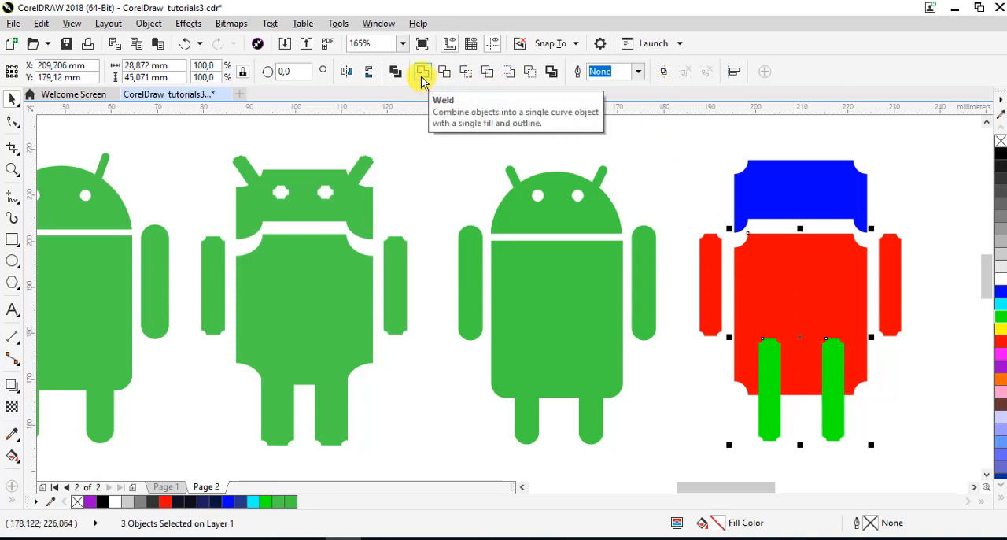
pyautogui.click(679, 181)
# Weld both green legs to the red body into a single red shape
pyautogui.click(774, 375)
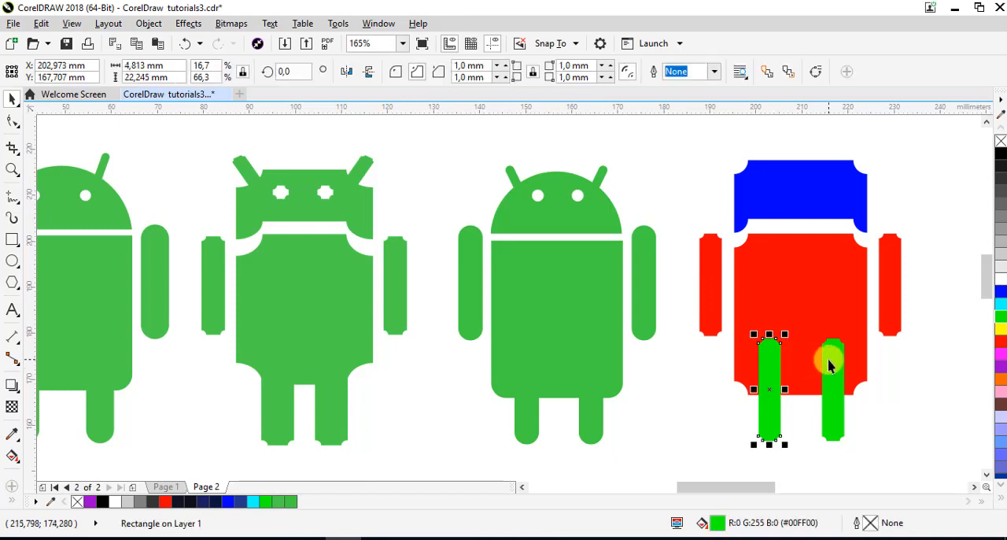
pyautogui.keyDown('shift'); pyautogui.click(830, 359); pyautogui.keyUp('shift')
pyautogui.keyDown('shift'); pyautogui.click(760, 279); pyautogui.keyUp('shift')
pyautogui.click(423, 74)
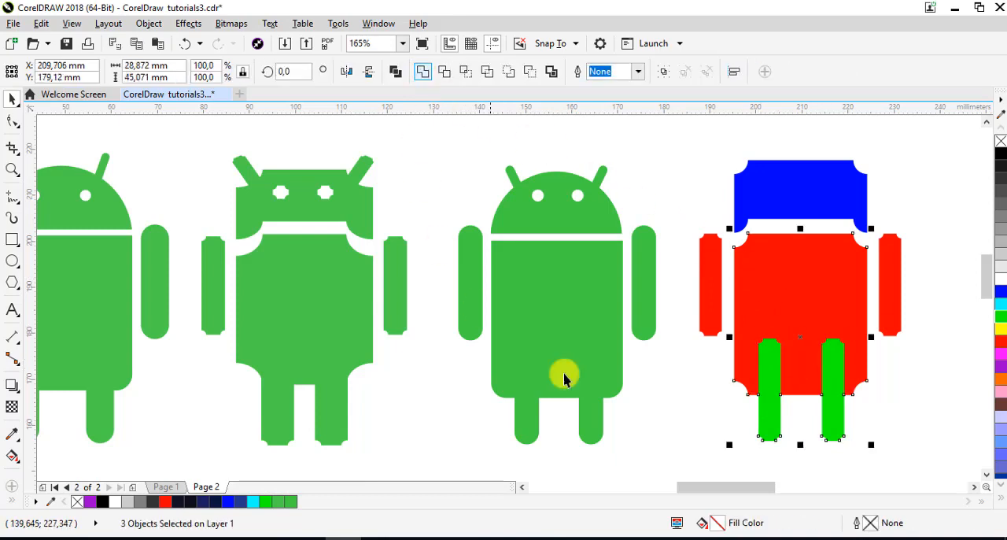
pyautogui.click(922, 398)
# Copy the arm onto the blue head's upper-left corner and shrink it to an antenna about 2.6 mm wide and 11.8 mm tall
pyautogui.click(758, 216)
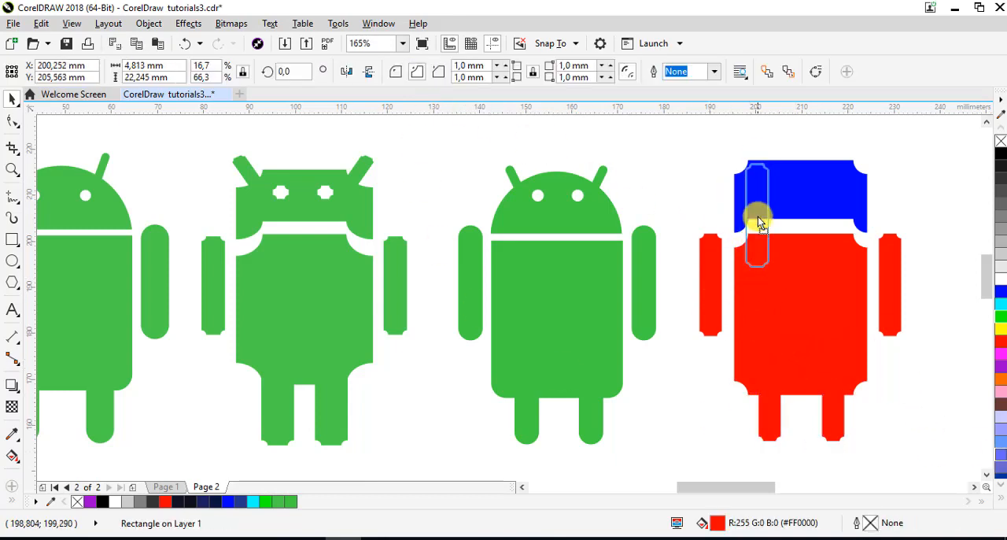
pyautogui.moveTo(776, 224); pyautogui.dragTo(776, 199)
pyautogui.moveTo(765, 166); pyautogui.dragTo(744, 166)
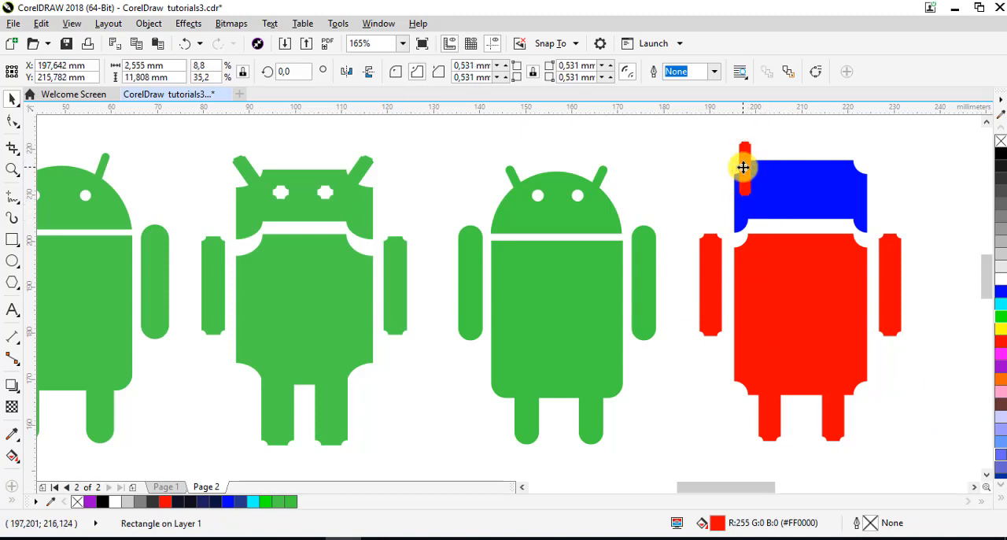
# Rotate the red antenna about 29 degrees counterclockwise so that it leans outward from the head
pyautogui.click(746, 165)
pyautogui.moveTo(759, 135); pyautogui.dragTo(739, 130)
pyautogui.click(785, 142)
pyautogui.click(749, 171)
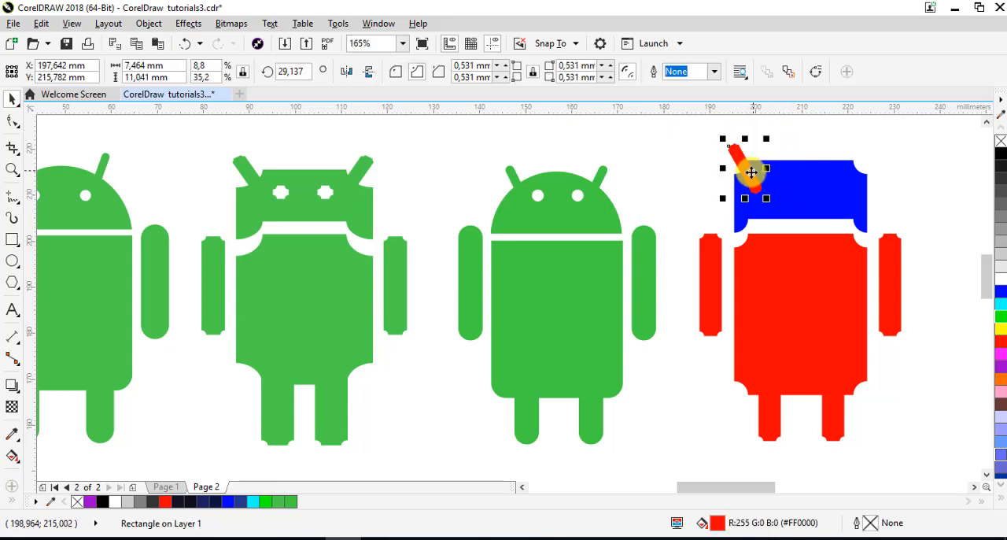
# Nudge the red antenna left and shrink it to about 5.7 mm wide and 8.5 mm tall overall
pyautogui.press('Left')
pyautogui.press('Left')
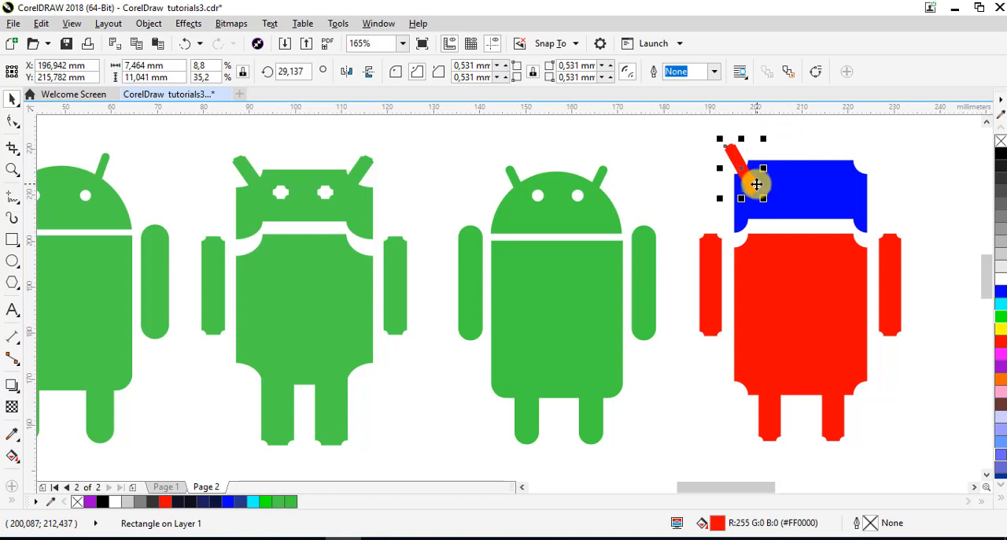
pyautogui.moveTo(764, 201)
pyautogui.mouseDown()
pyautogui.moveTo(742, 174)
pyautogui.moveTo(770, 206)
pyautogui.moveTo(759, 194)
pyautogui.mouseUp()
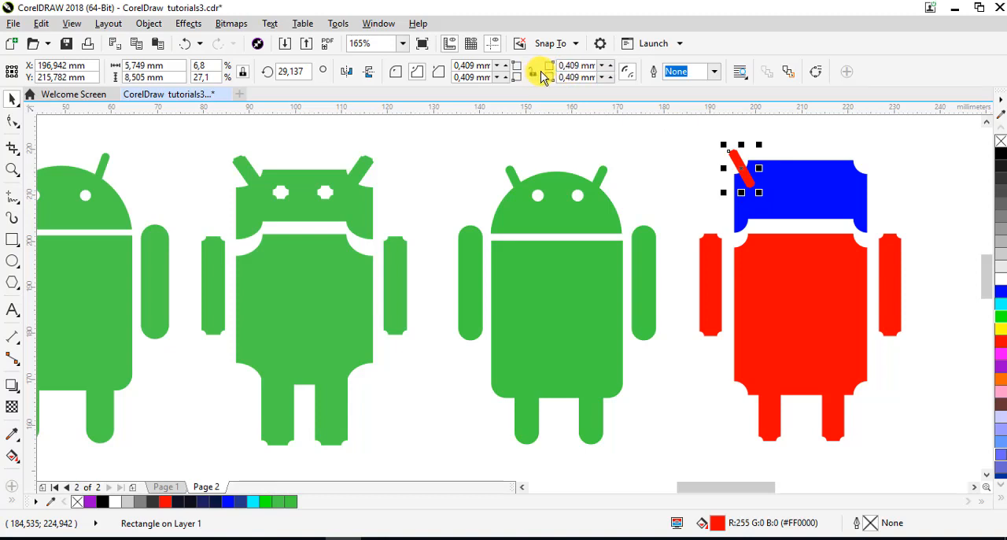
# Set all corner radii of the red antenna to 0.6 mm
pyautogui.doubleClick(562, 68)
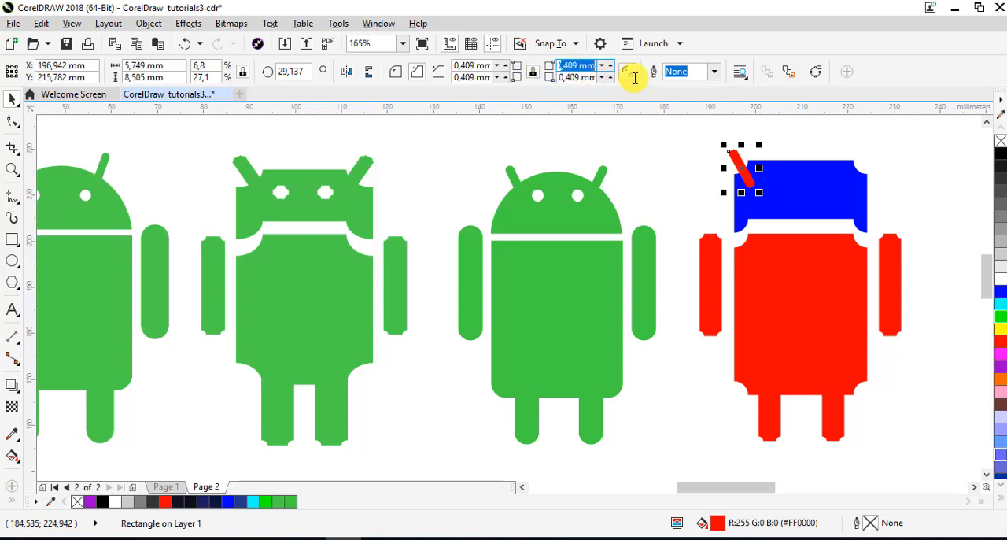
pyautogui.press('BackSpace')
pyautogui.write('1')
pyautogui.press('Return')
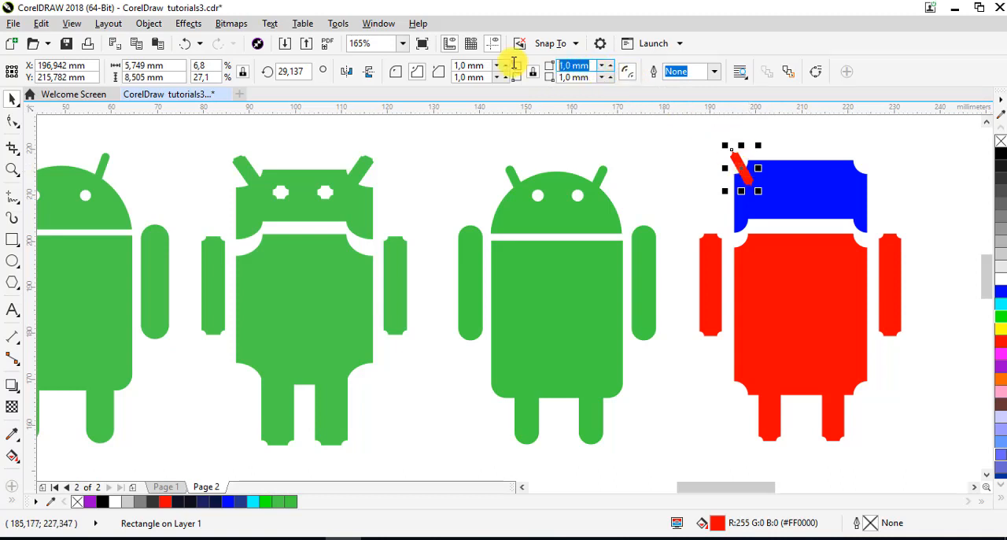
pyautogui.write('0,6')
pyautogui.press('Return')
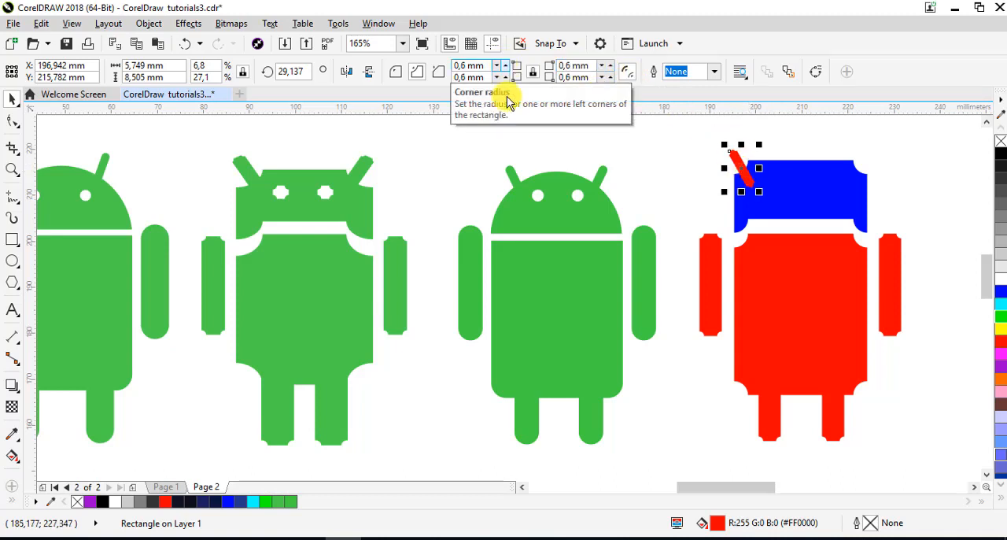
pyautogui.click(662, 154)
# Duplicate the antenna, mirror the copy horizontally and place it on the blue head's upper-right corner
pyautogui.moveTo(744, 175); pyautogui.dragTo(816, 157)
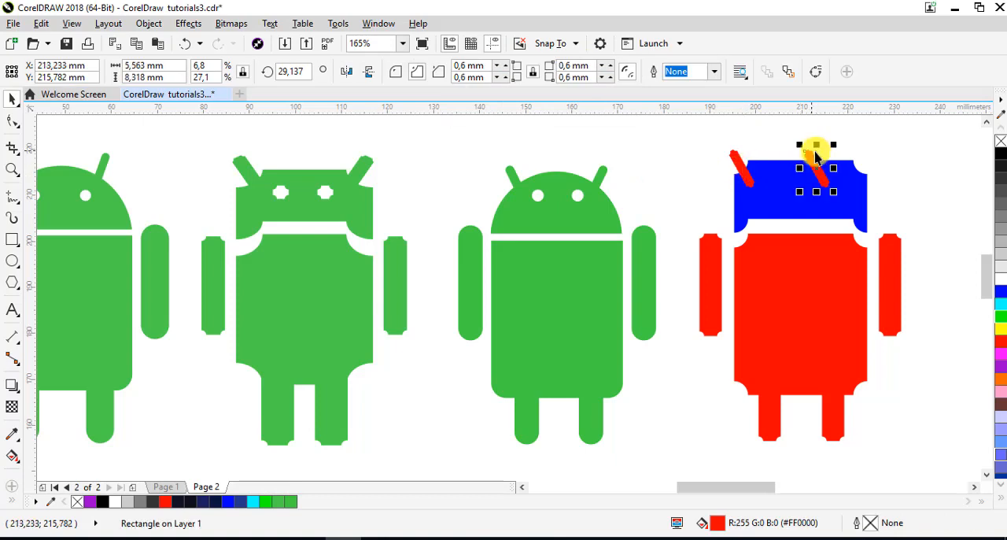
pyautogui.click(347, 72)
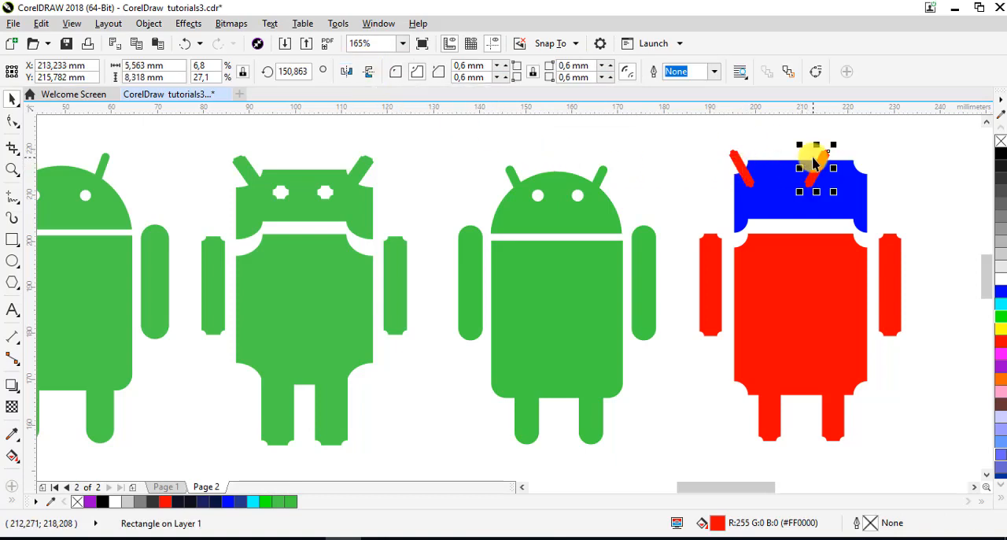
pyautogui.moveTo(816, 173); pyautogui.dragTo(859, 178)
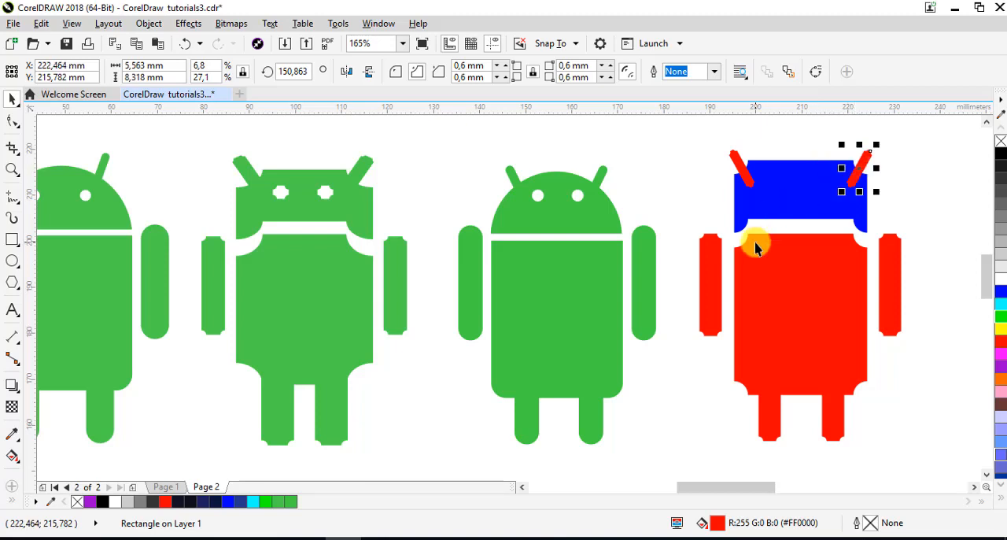
# Weld both red antennas to the blue head into a single blue shape
pyautogui.keyDown('shift'); pyautogui.click(743, 167); pyautogui.keyUp('shift')
pyautogui.keyDown('shift'); pyautogui.click(805, 195); pyautogui.keyUp('shift')
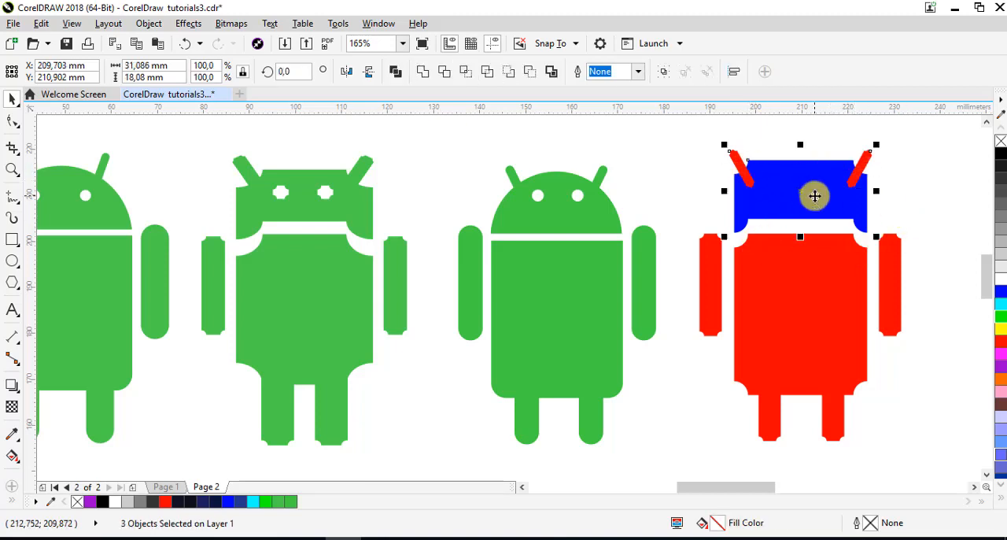
pyautogui.click(425, 76)
pyautogui.click(934, 173)
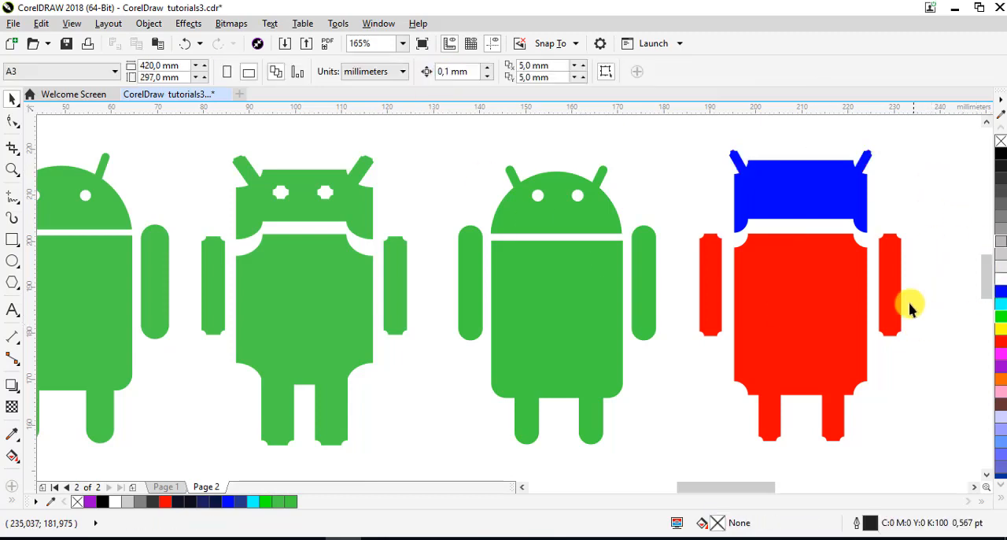
# Copy the arm onto the blue head, shrink it to an eye 2.5 mm wide and duplicate it as the second eye
pyautogui.moveTo(711, 285); pyautogui.dragTo(777, 230)
pyautogui.moveTo(778, 286); pyautogui.dragTo(776, 173)
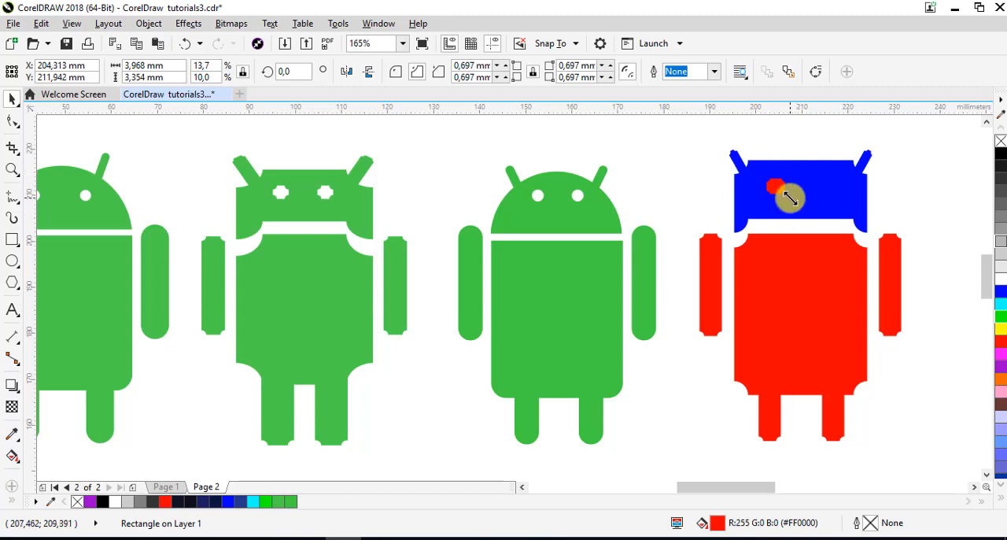
pyautogui.click(775, 188)
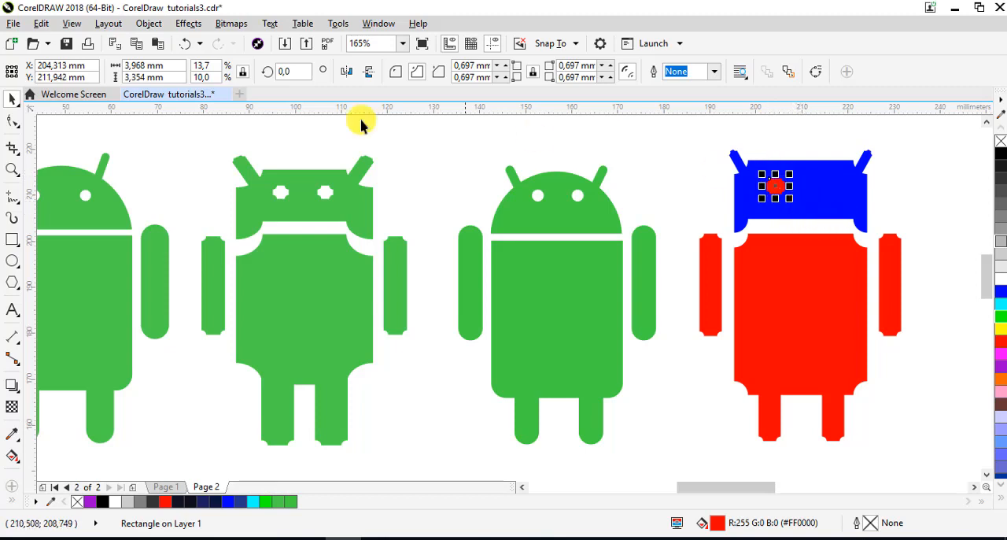
pyautogui.click(173, 66)
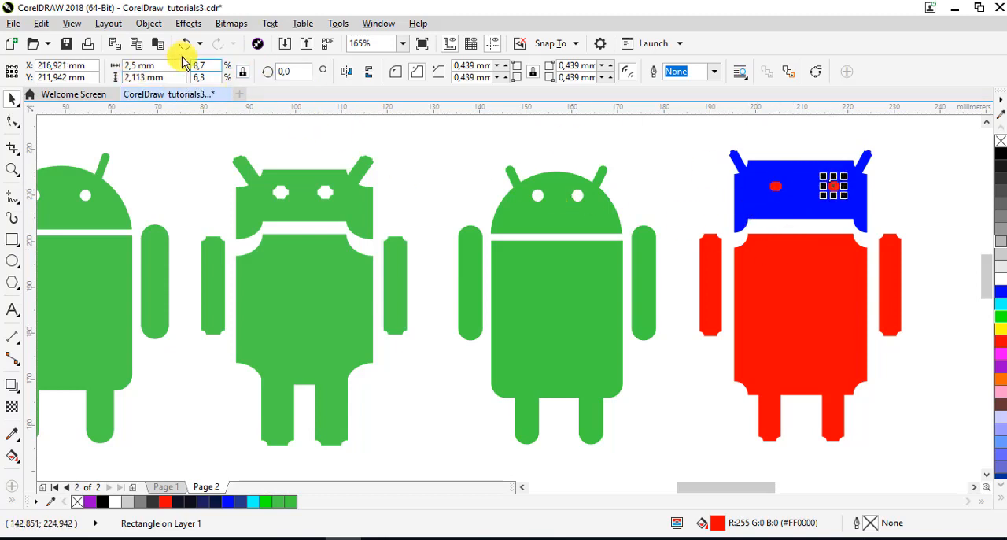
# Resize both red eyes on the head to 3 mm wide and 3 mm tall
pyautogui.click(155, 66)
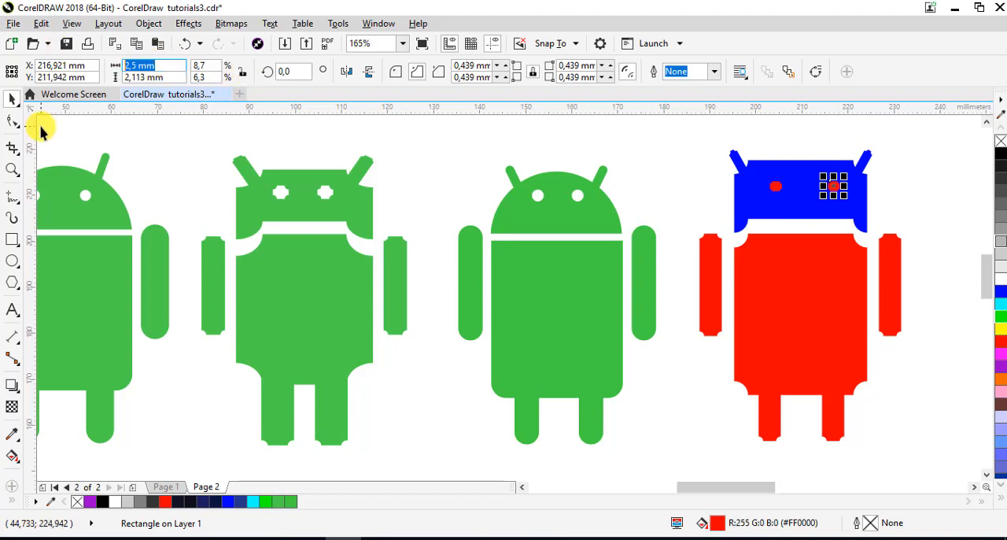
pyautogui.press('Return')
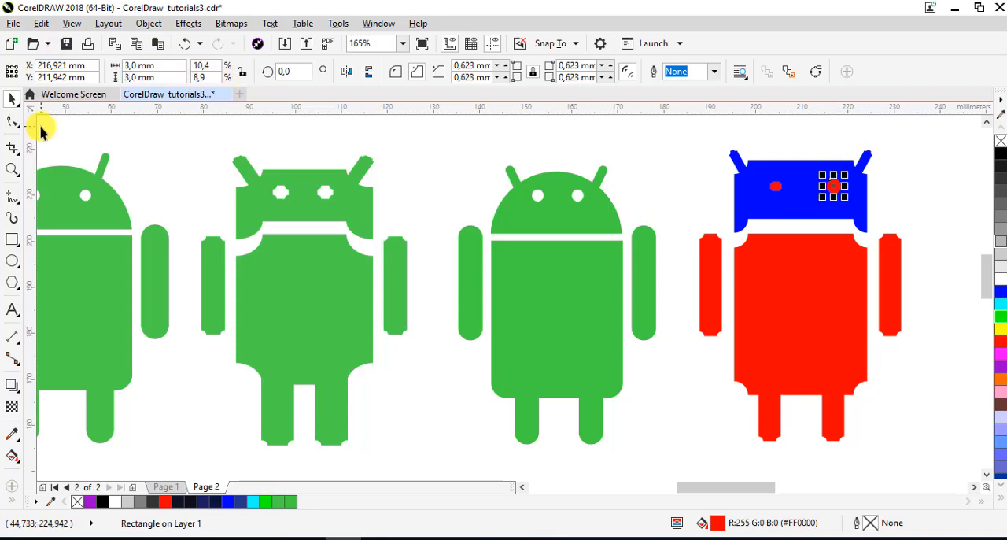
pyautogui.click(776, 186)
pyautogui.click(156, 65)
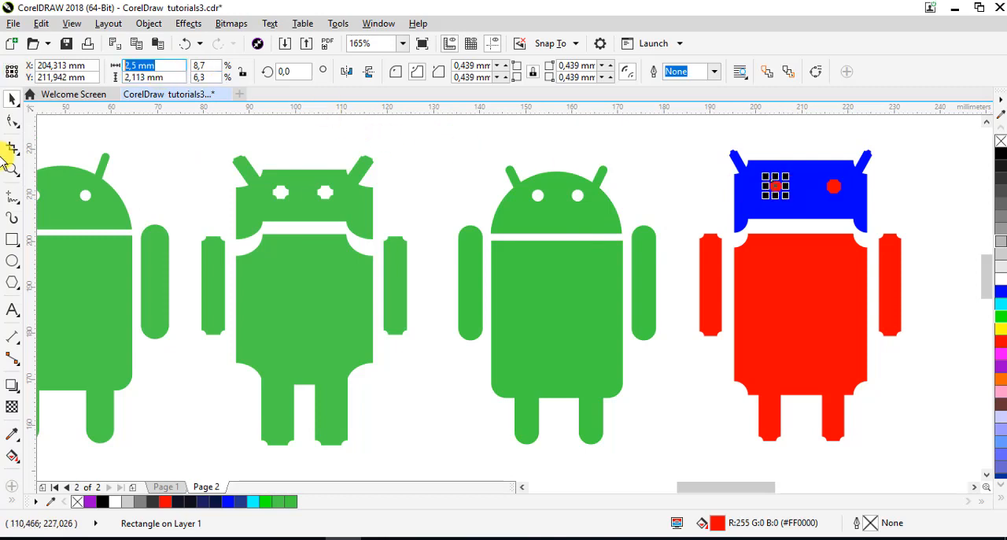
pyautogui.write('3')
pyautogui.press('Return')
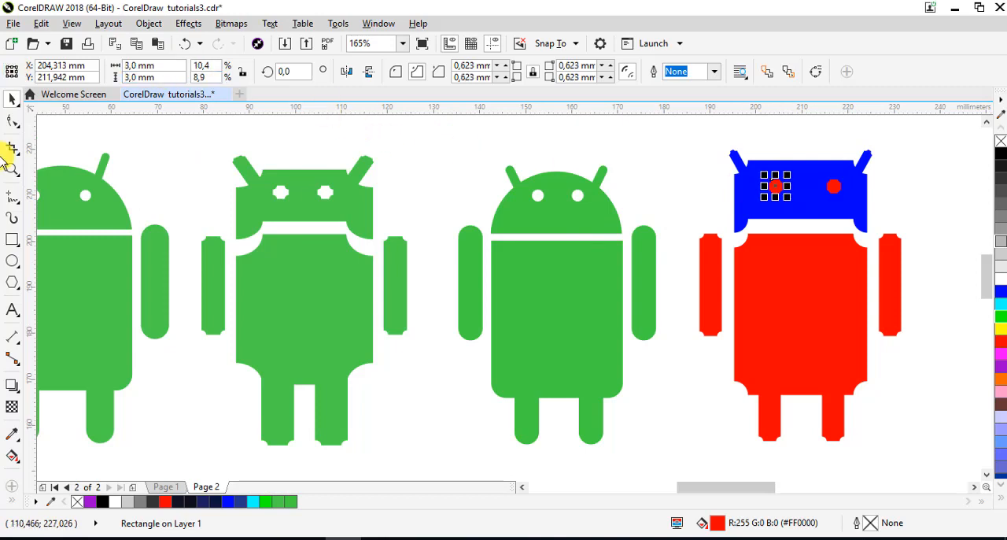
# Fill both eyes with white and trim their shapes out of the blue head
pyautogui.keyDown('shift'); pyautogui.click(835, 188); pyautogui.keyUp('shift')
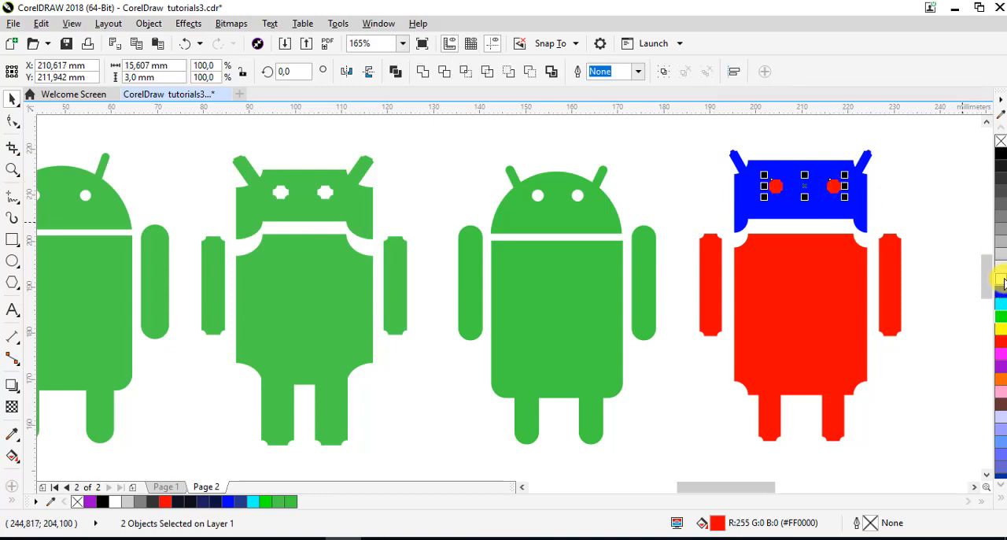
pyautogui.click(1002, 279)
pyautogui.keyDown('shift'); pyautogui.click(846, 212); pyautogui.keyUp('shift')
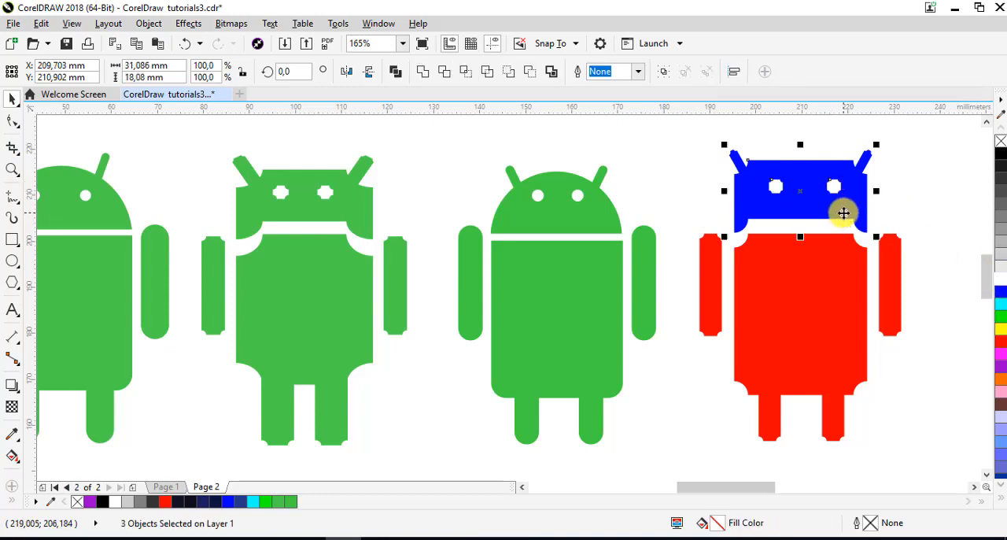
pyautogui.click(446, 73)
# Delete the two white eye shapes lying over the blue head
pyautogui.click(839, 183)
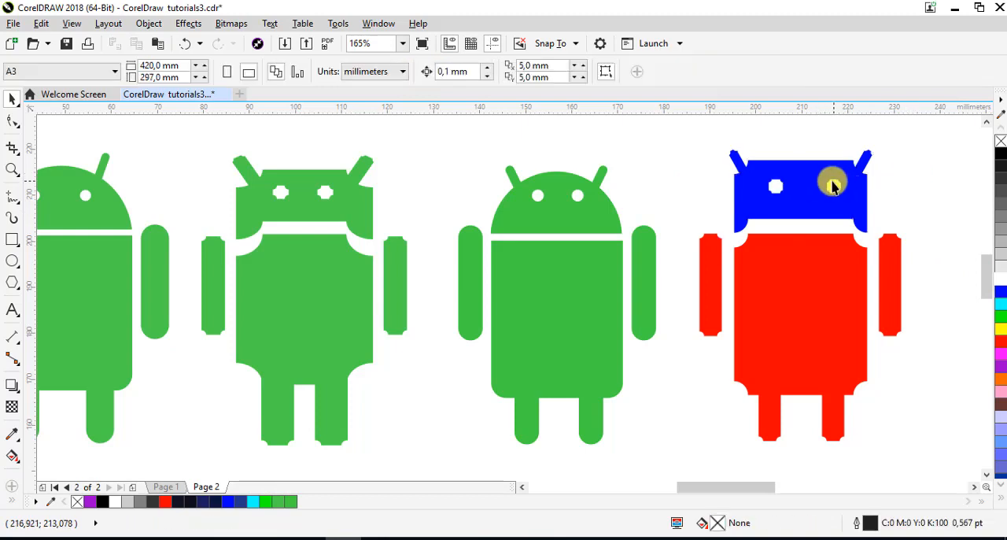
pyautogui.click(834, 185)
pyautogui.keyDown('shift'); pyautogui.click(779, 187); pyautogui.keyUp('shift')
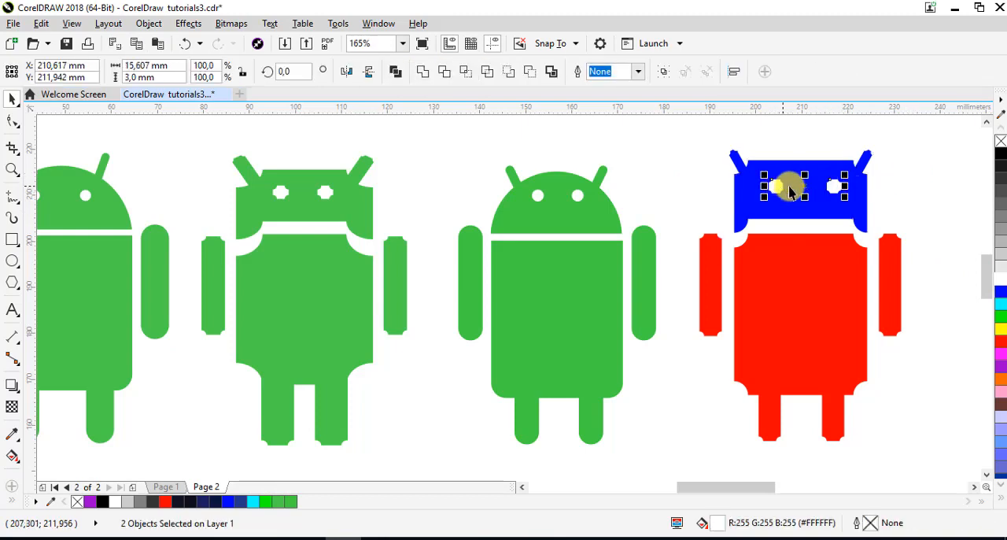
pyautogui.press('Delete')
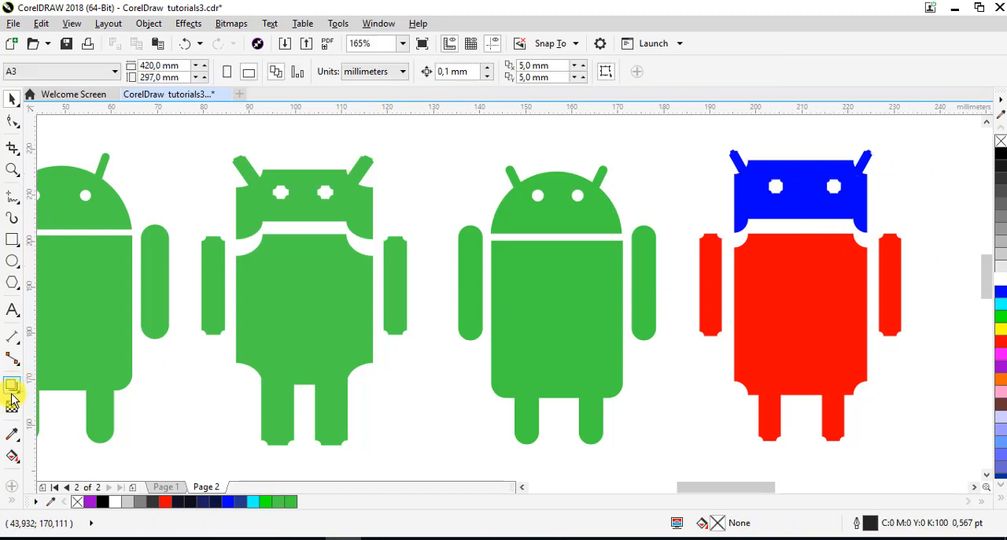
# Sample the green of the neighbouring robot's body and apply it to the new robot's body, both arms and head
pyautogui.click(12, 434)
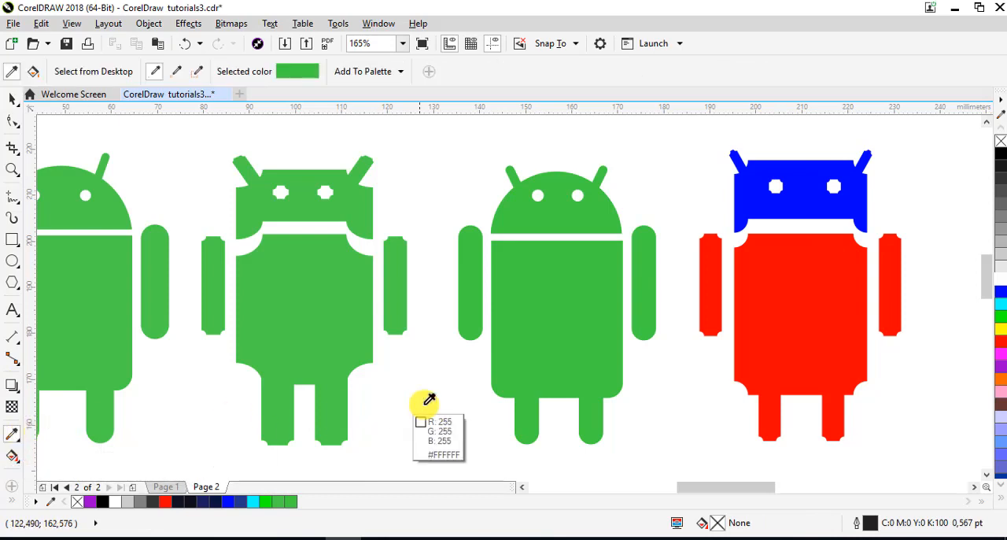
pyautogui.click(556, 315)
pyautogui.click(754, 334)
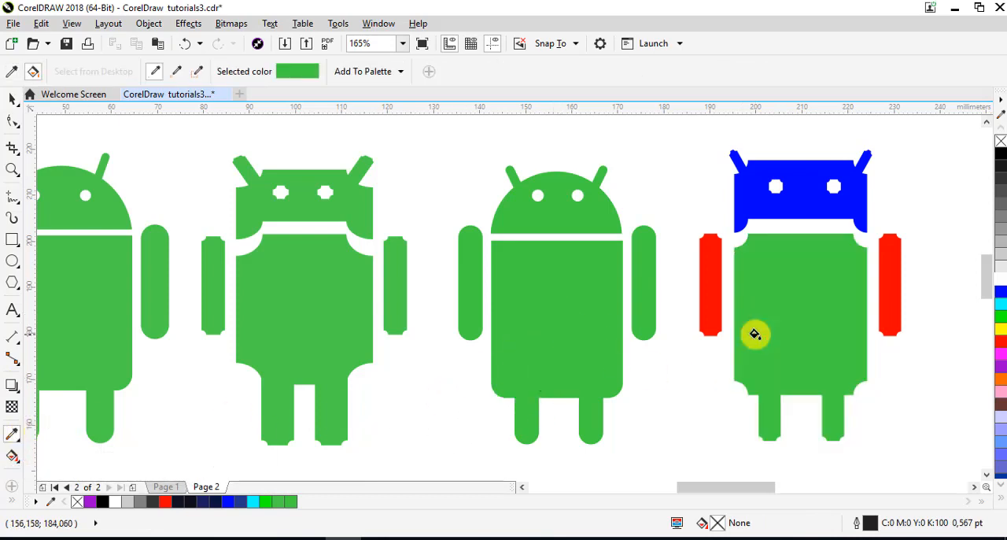
pyautogui.click(708, 293)
pyautogui.click(886, 290)
pyautogui.click(816, 197)
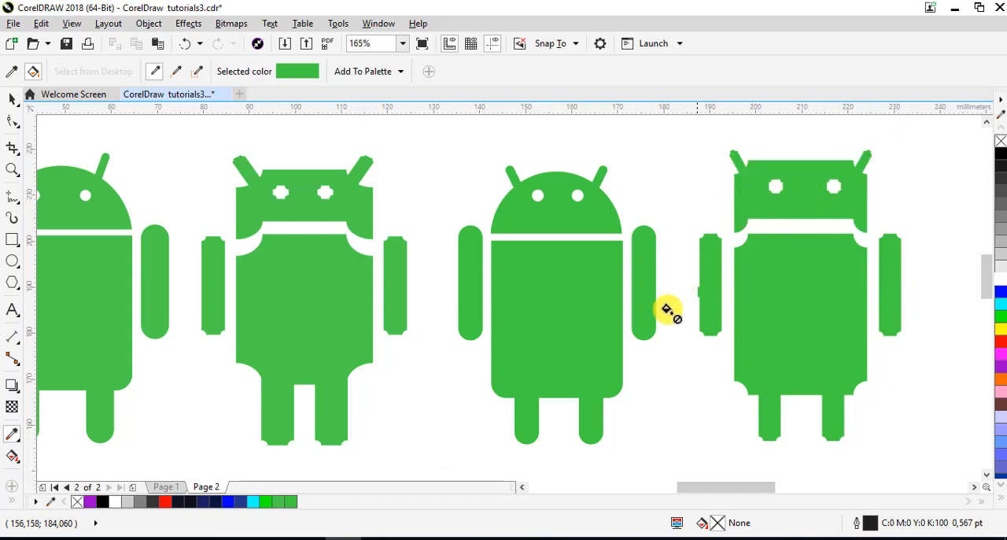
pyautogui.click(12, 101)
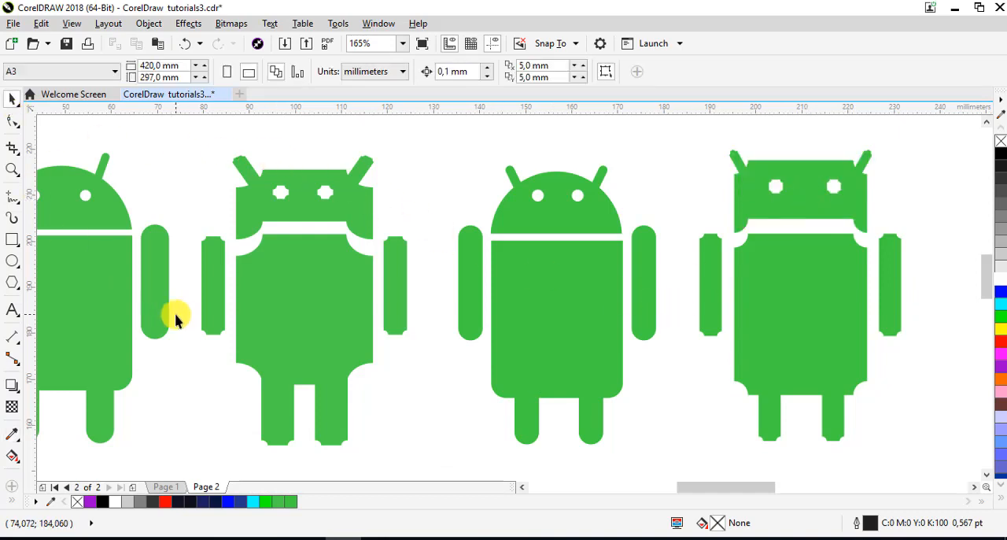
# Examine the four green robots side by side
pyautogui.scroll(-2, 176, 320)
pyautogui.click(12, 170)
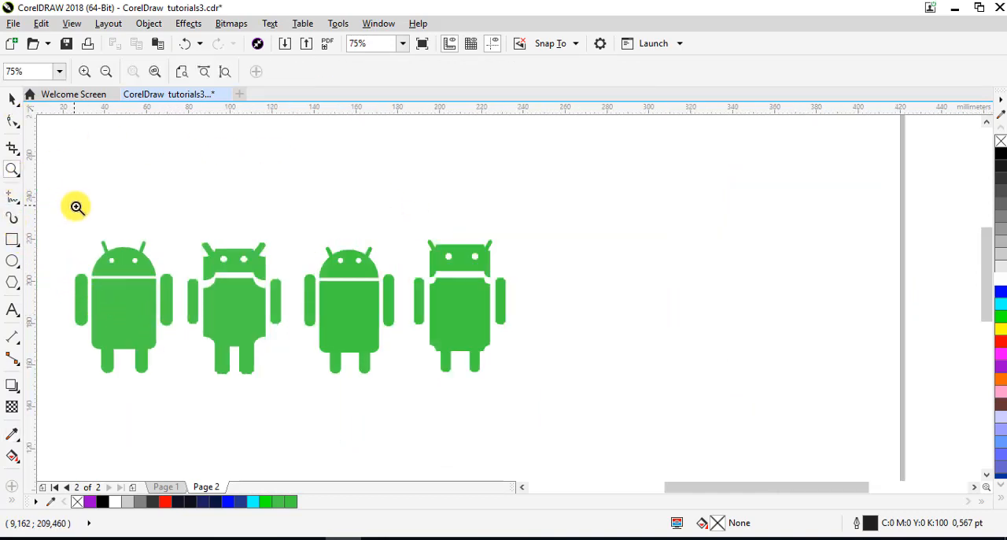
pyautogui.moveTo(66, 211); pyautogui.dragTo(519, 395)
pyautogui.click(12, 101)
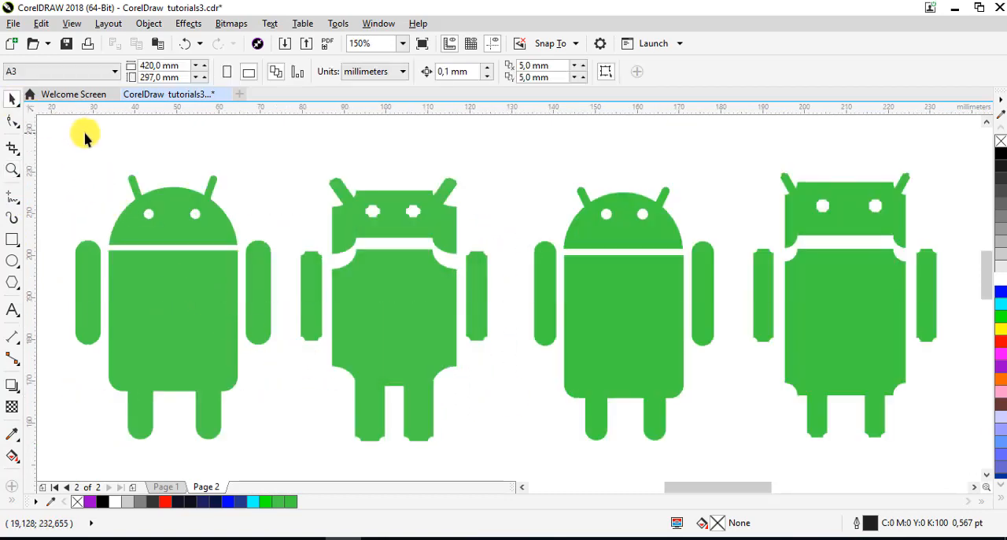
pyautogui.click(175, 272)
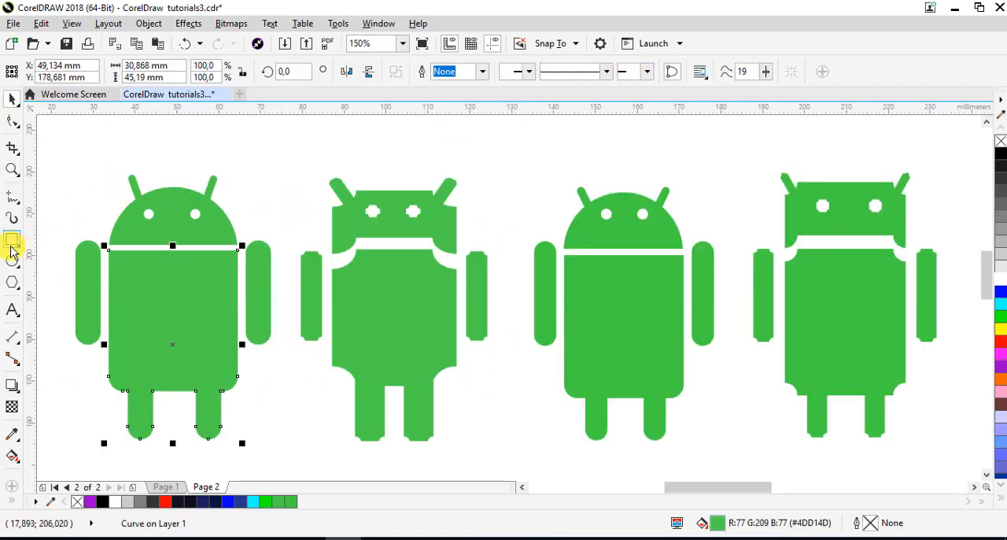
pyautogui.click(12, 242)
pyautogui.click(13, 100)
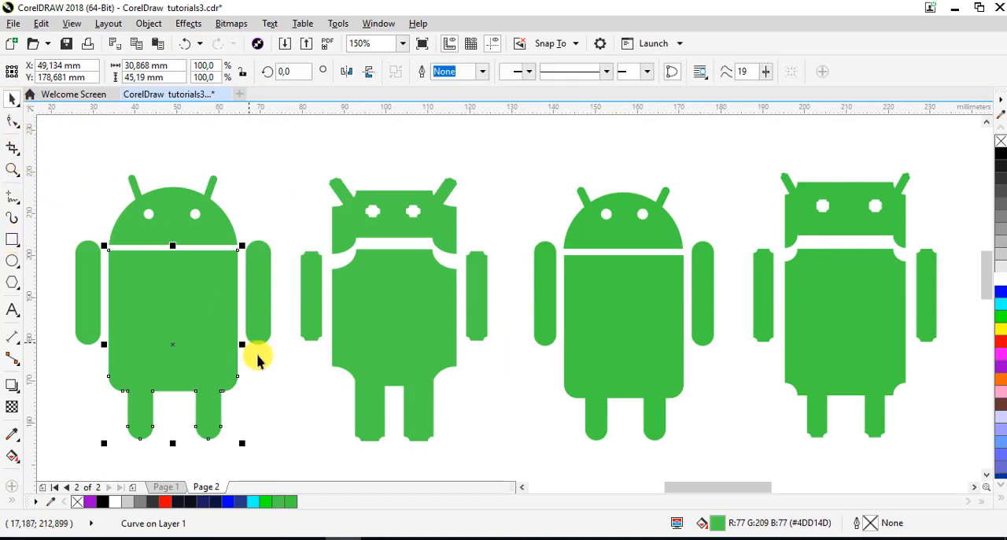
pyautogui.click(276, 385)
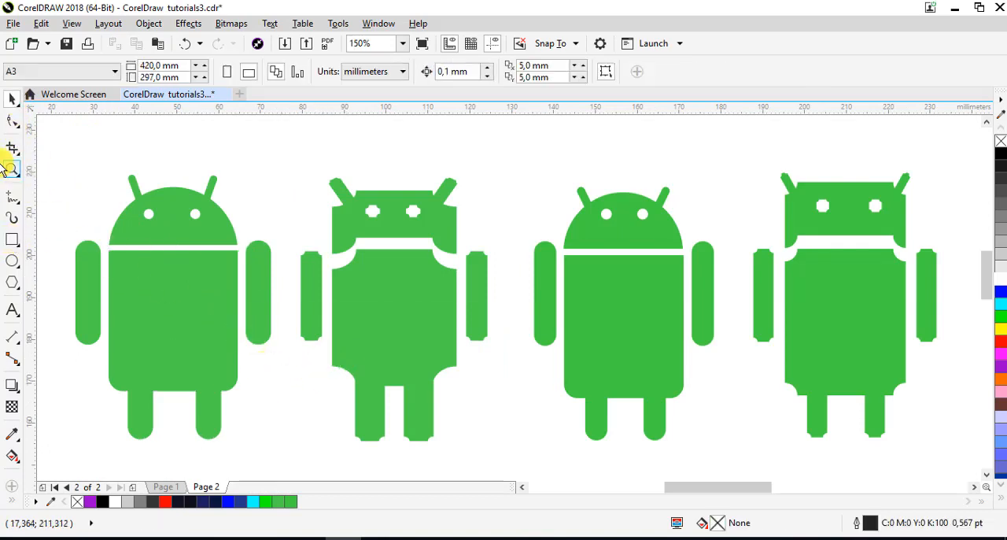
# Move the bitmap of the rectangle corner options from outside the page to just above the four robots
pyautogui.scroll(-3, 108, 232)
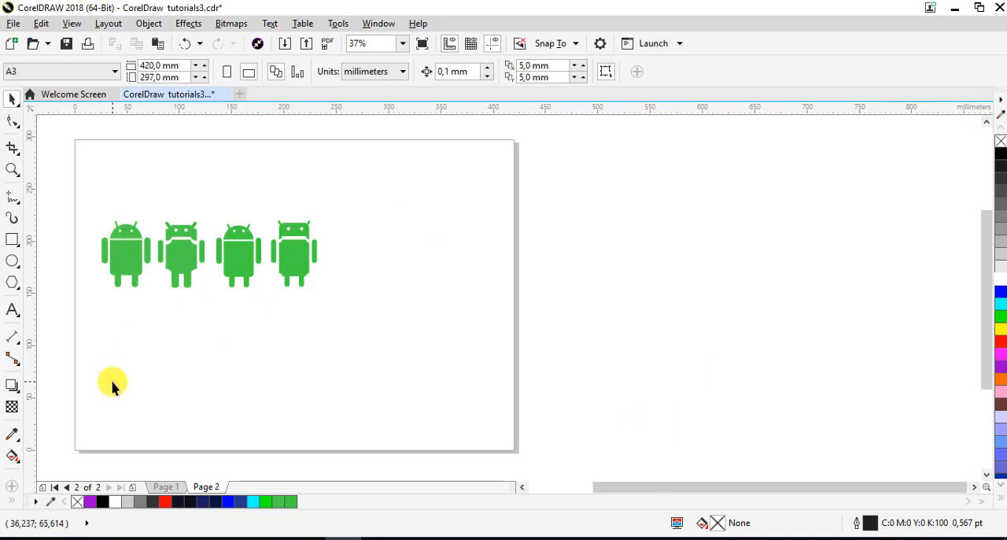
pyautogui.scroll(-2, 102, 417)
pyautogui.moveTo(42, 474); pyautogui.dragTo(199, 286)
pyautogui.click(12, 170)
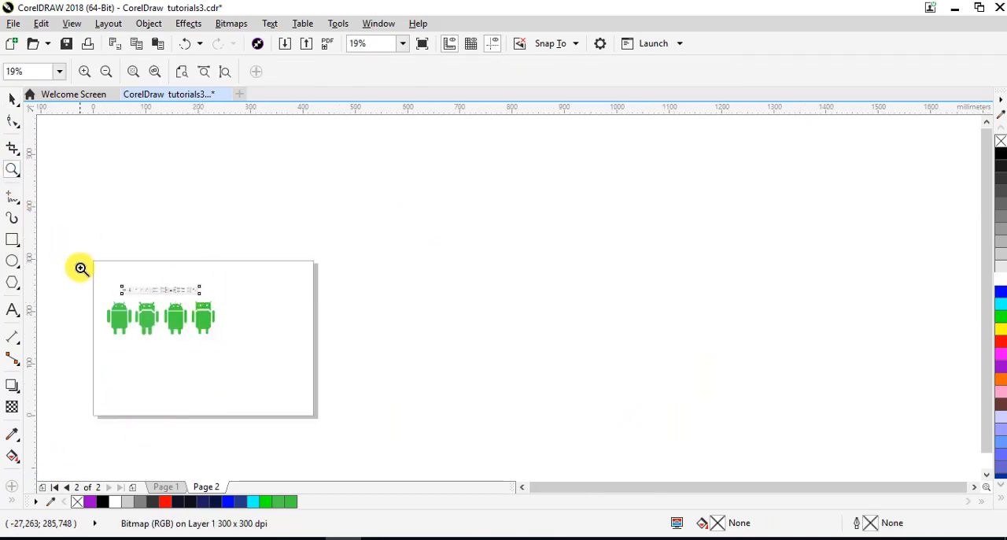
pyautogui.moveTo(93, 272); pyautogui.dragTo(226, 348)
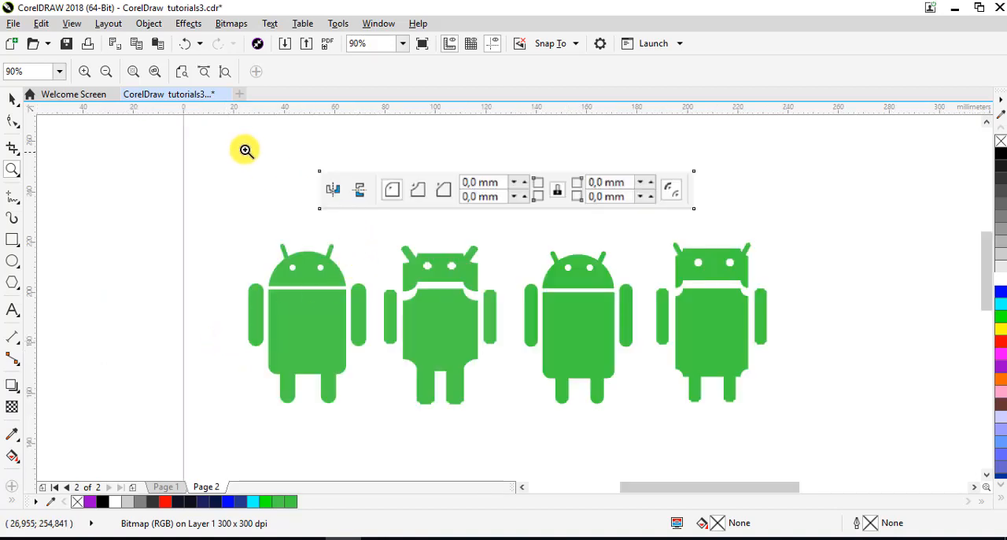
pyautogui.moveTo(243, 149); pyautogui.dragTo(774, 409)
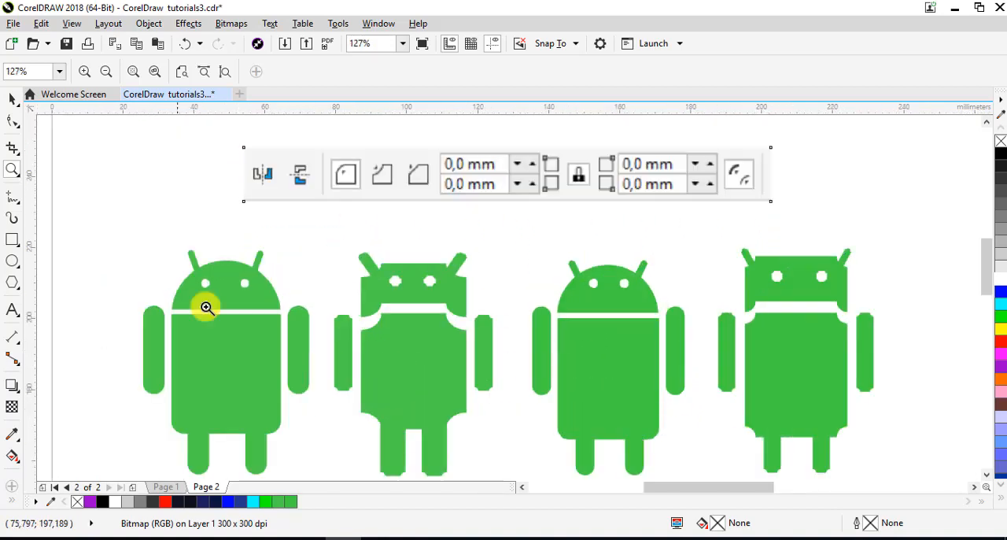
pyautogui.click(12, 99)
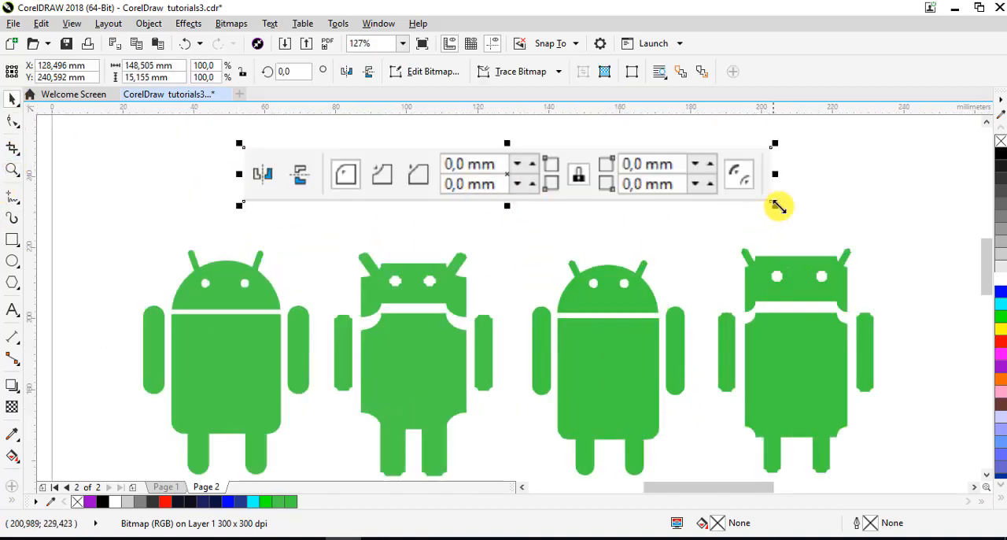
pyautogui.click(846, 184)
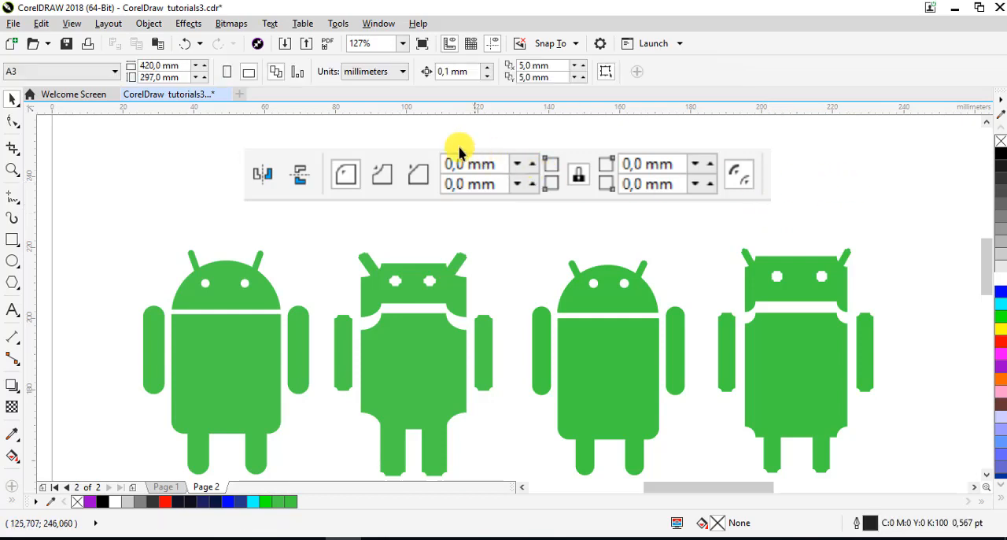